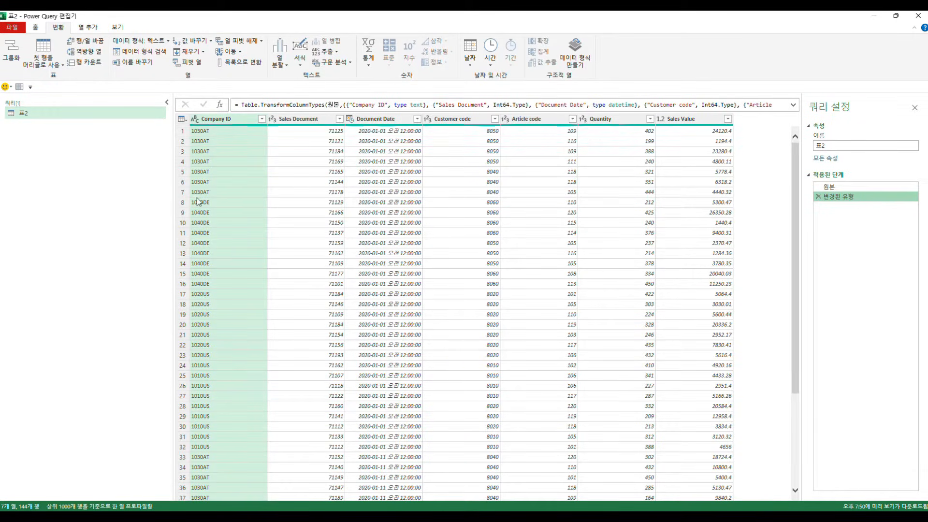
Step: Examine the Quantity values row by row against the Company ID they belong to
click(615, 144)
click(618, 161)
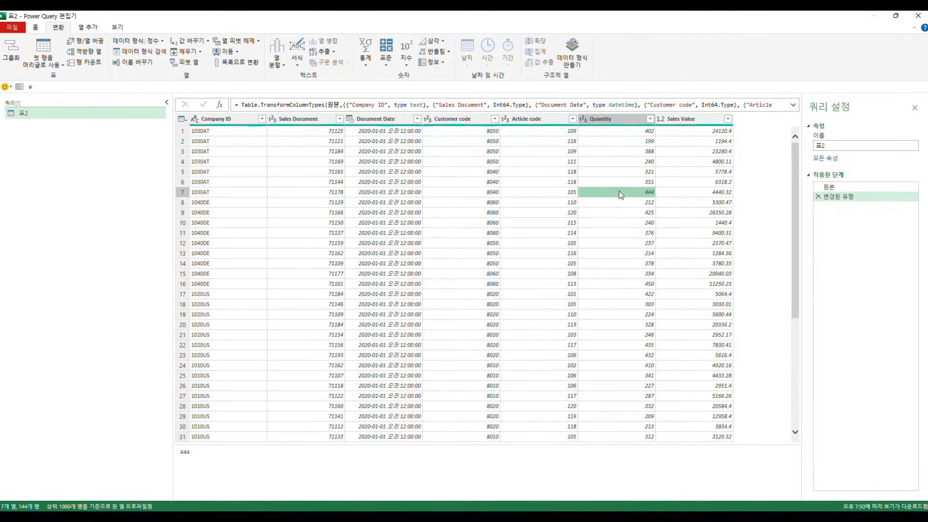
click(212, 205)
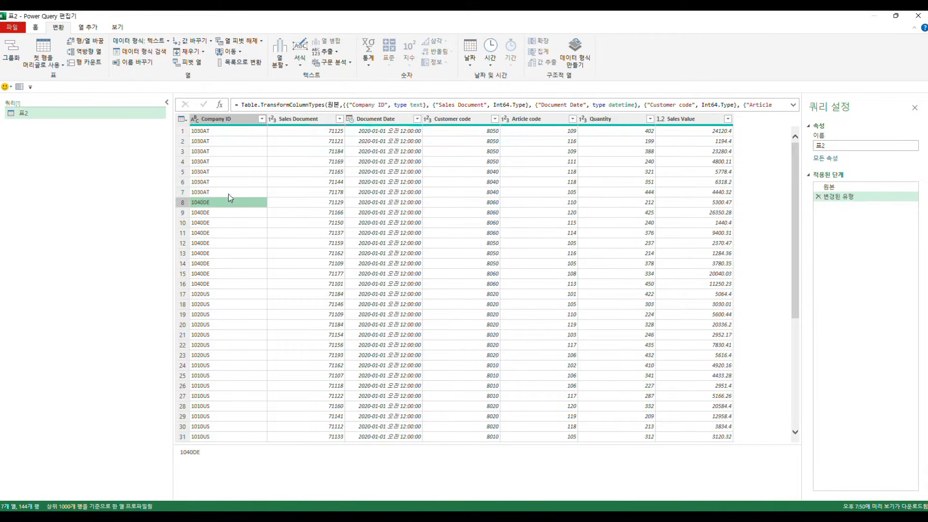
click(605, 221)
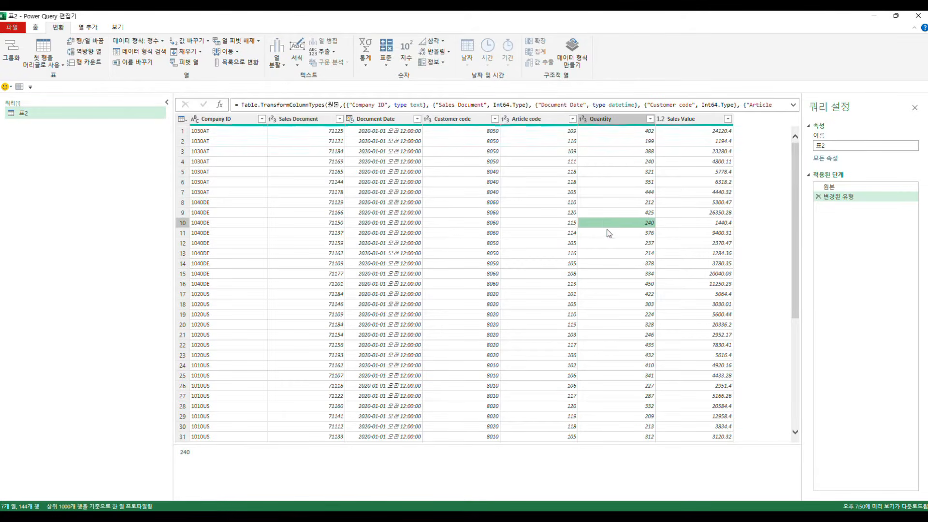
click(607, 233)
click(608, 244)
click(605, 256)
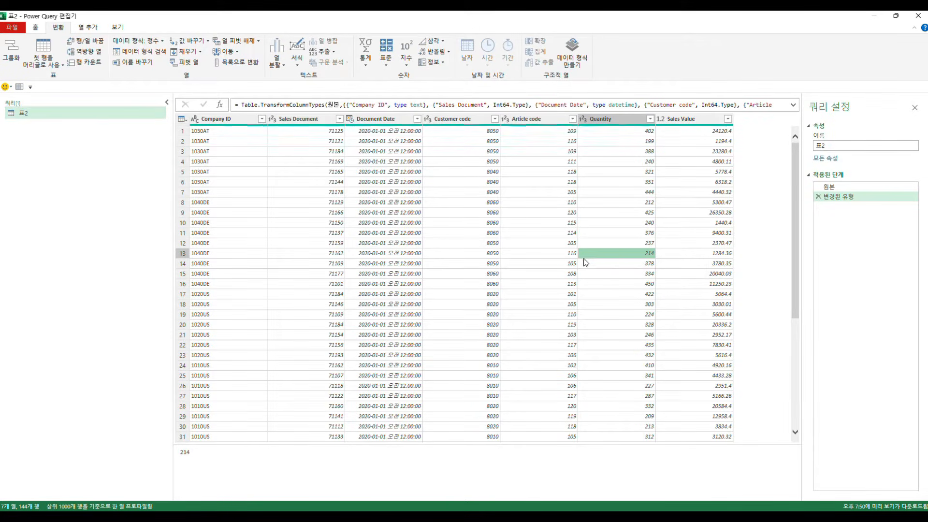
click(597, 299)
click(246, 243)
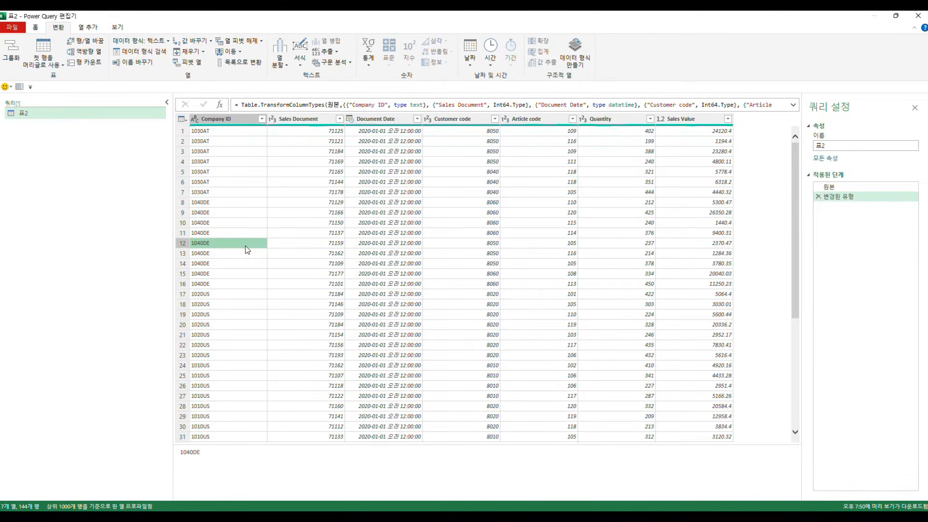
Step: Start grouping the rows by Company ID and name the new column 회사별합계
click(260, 213)
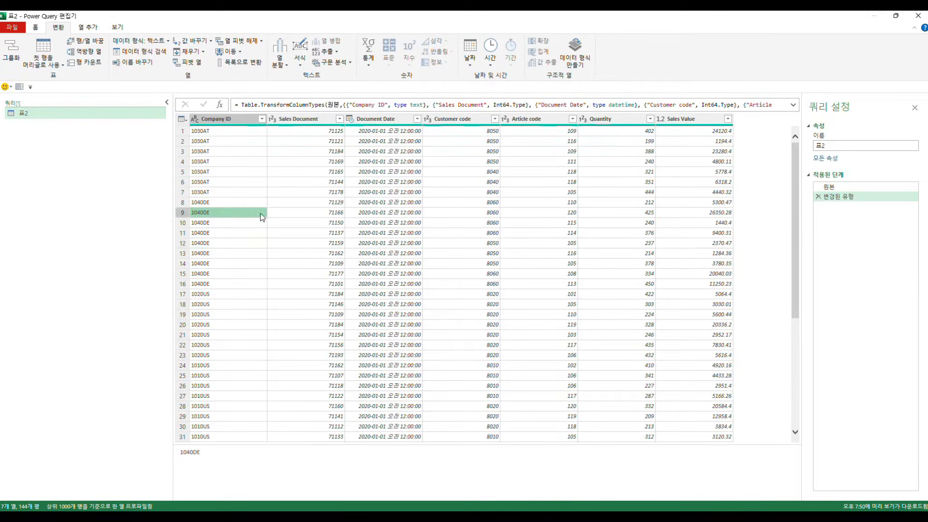
click(11, 50)
drag(367, 200, 455, 197)
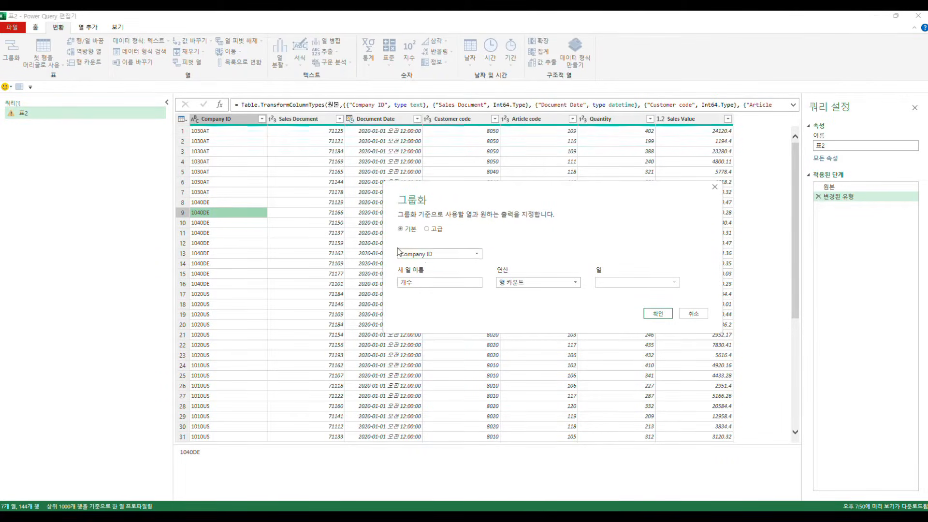
double_click(406, 282)
text(횟)
text(사별합계)
Step: Set the grouping operation to 합계 on the Quantity column and apply the grouping
click(528, 283)
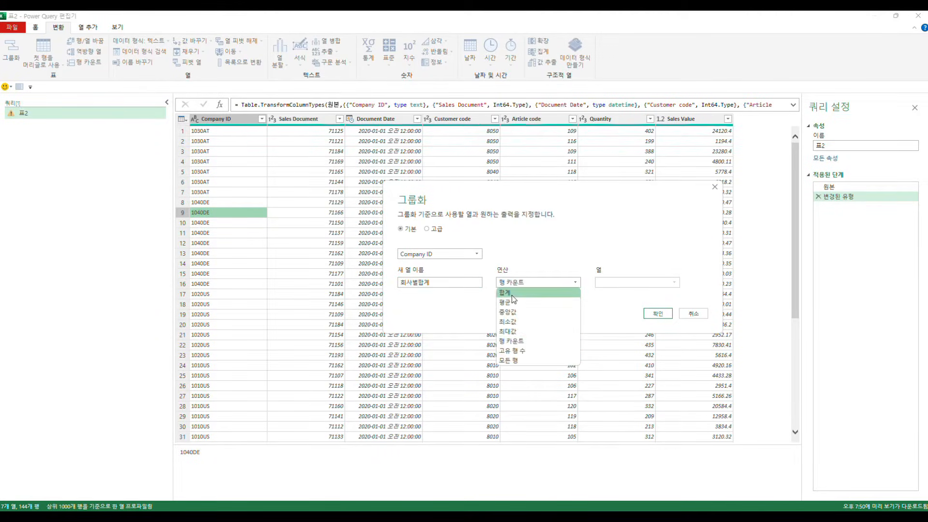
click(519, 293)
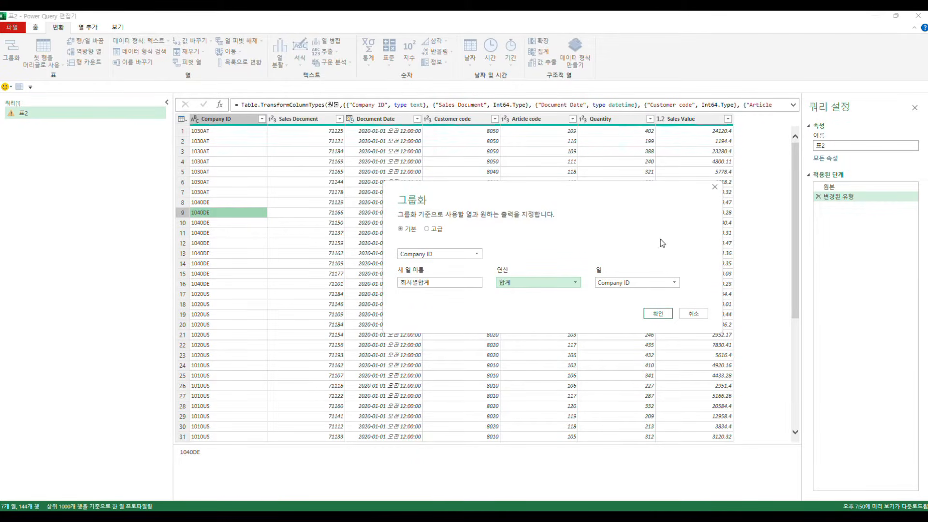
click(642, 282)
click(616, 342)
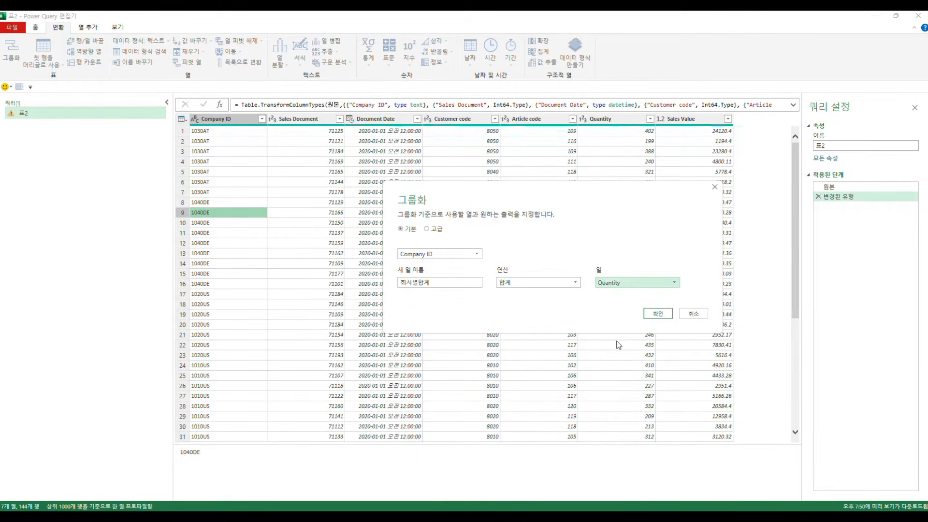
click(657, 314)
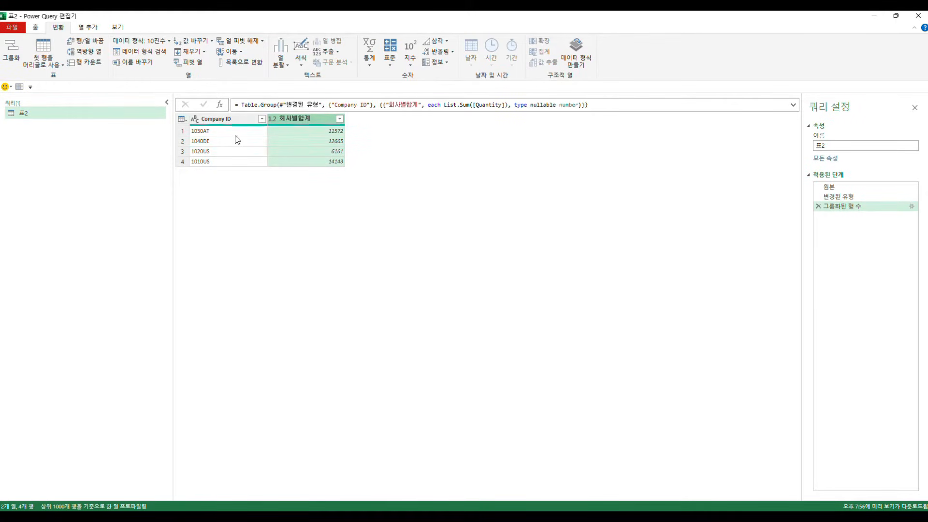
Step: Close the query editor and load the grouped query
click(35, 28)
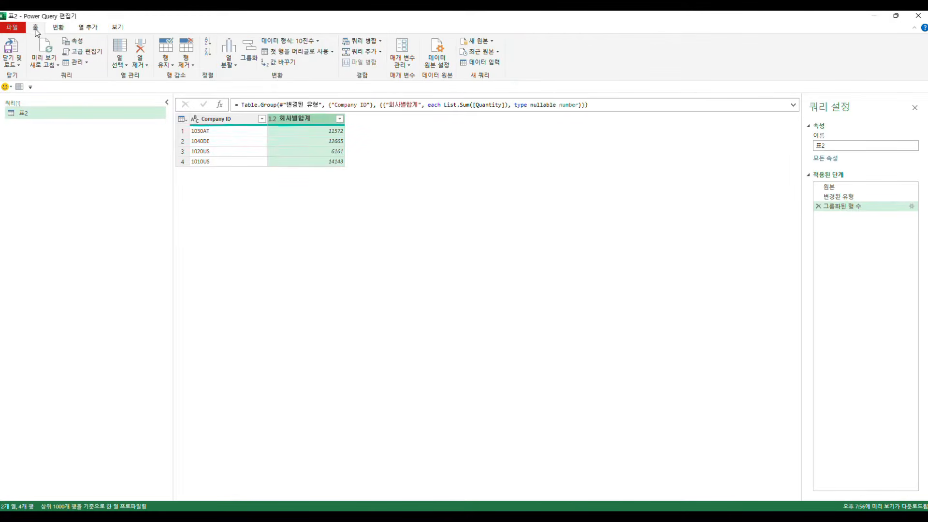
click(12, 64)
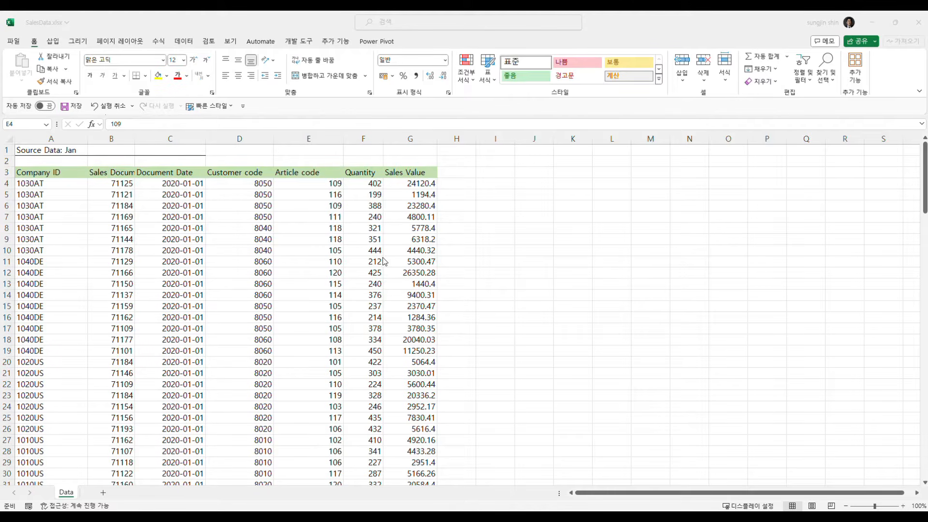
Step: Examine the sales data range in SalesData.xlsx from Company ID through Sales Value
click(38, 169)
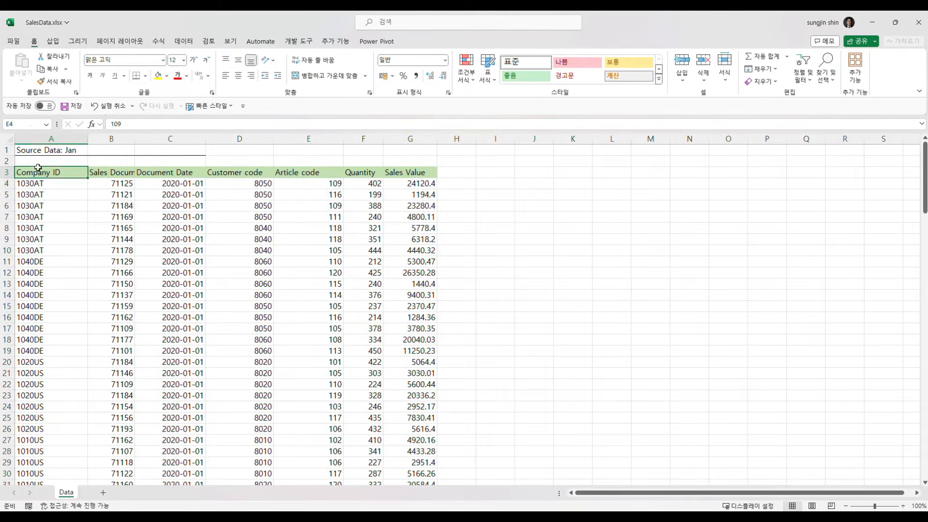
drag(38, 169, 438, 435)
click(238, 360)
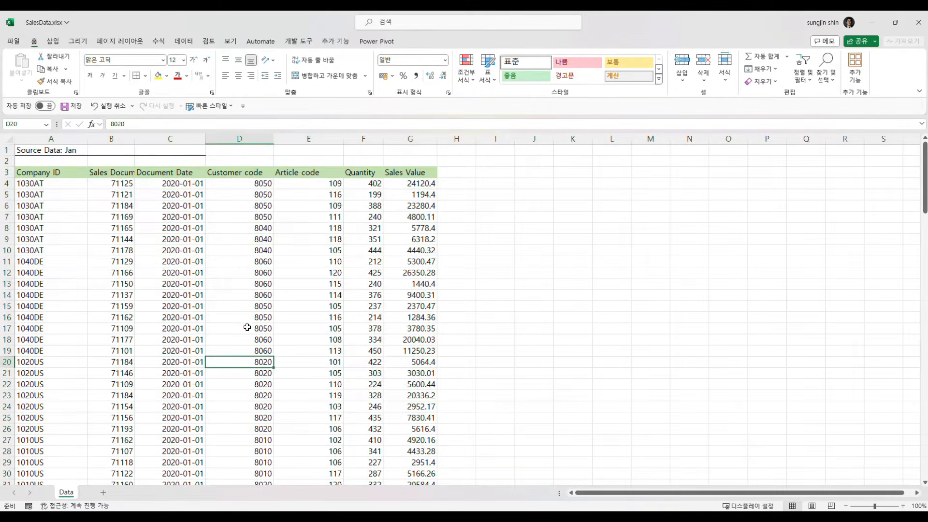
drag(408, 173, 115, 451)
click(289, 397)
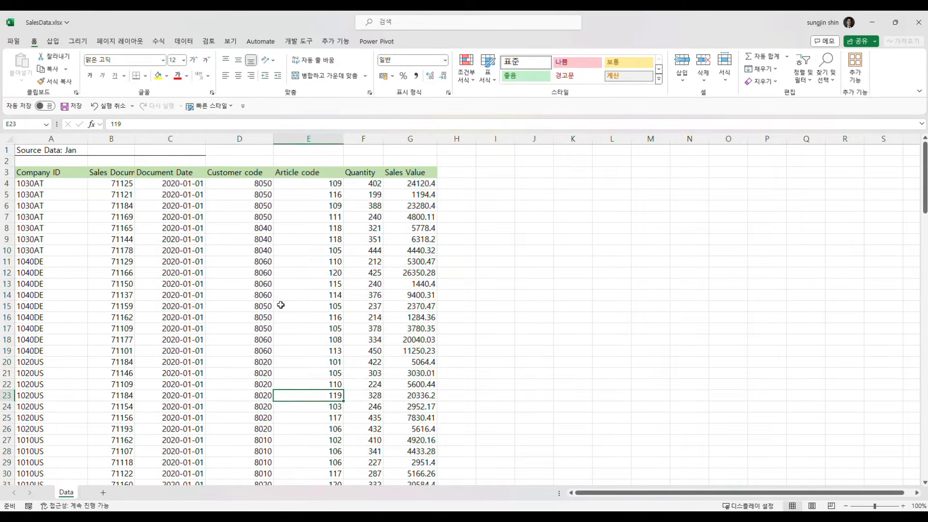
click(223, 285)
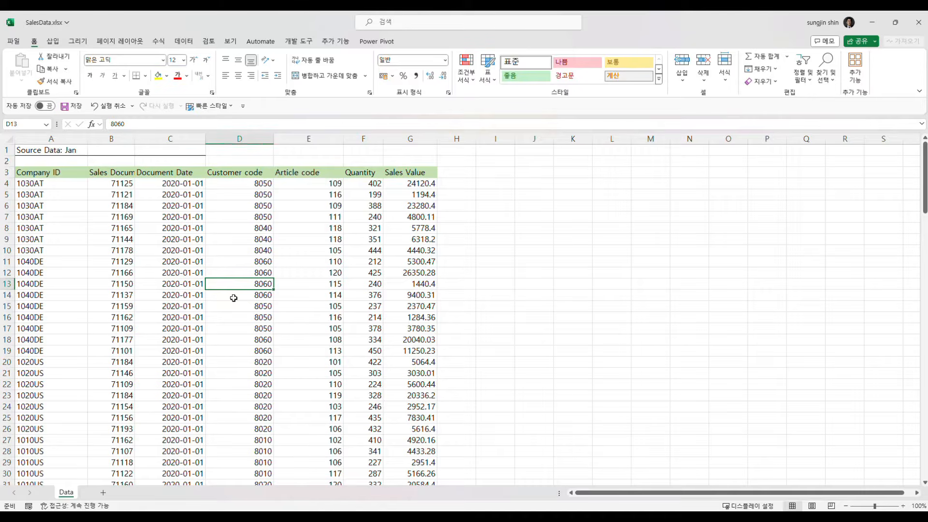
key(ctrl+t)
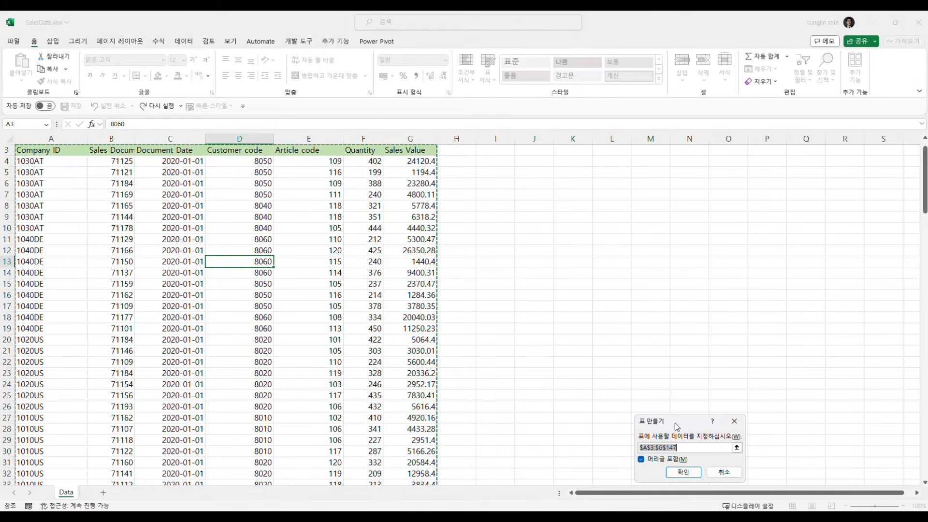
drag(677, 423, 323, 238)
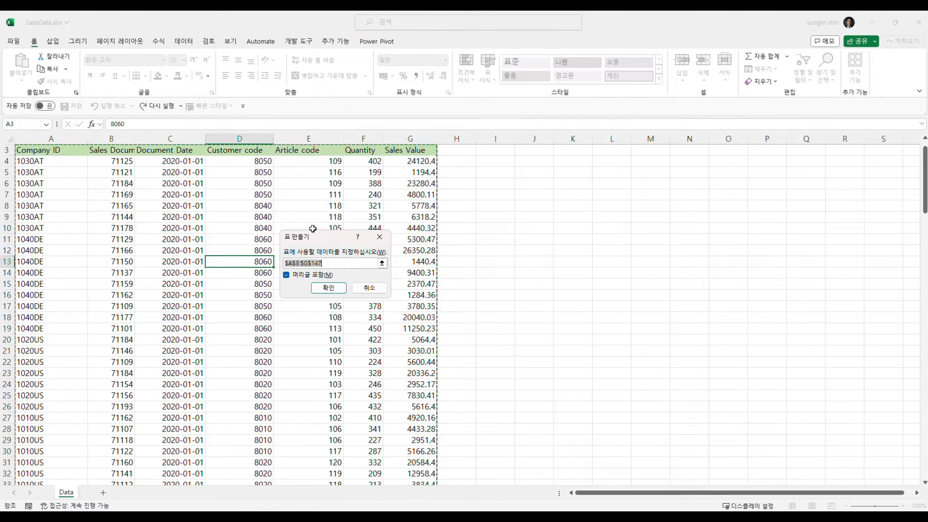
click(369, 289)
Step: Insert a blank column before Customer code and enter =MONTH(C4) in cell D4
right_click(246, 138)
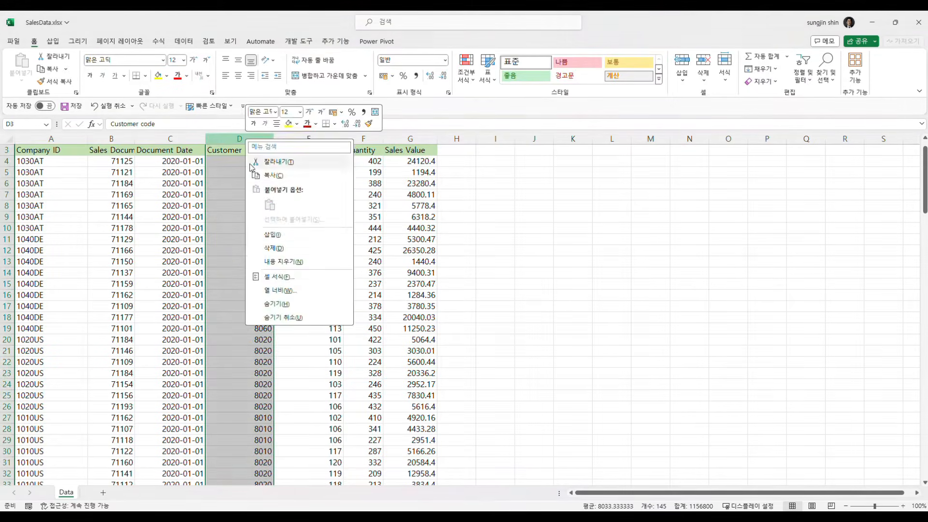
click(278, 235)
click(234, 163)
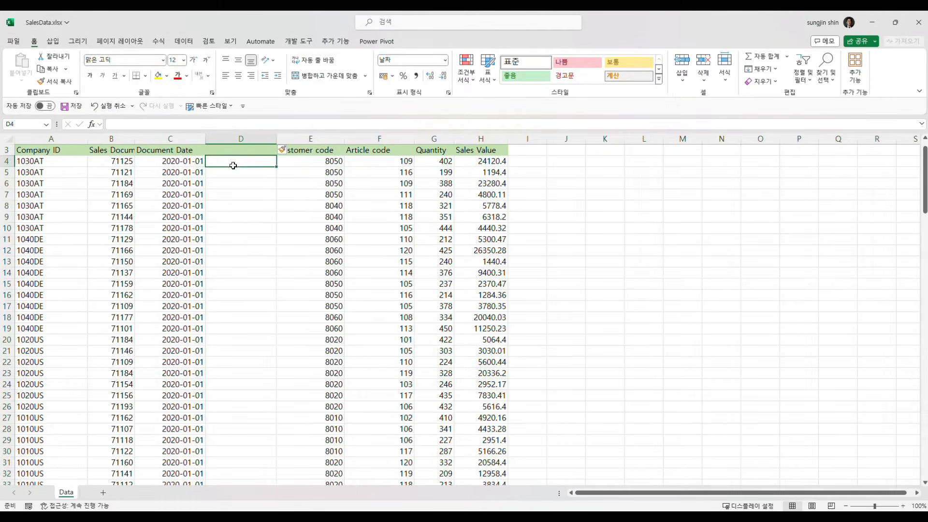
text(=mont)
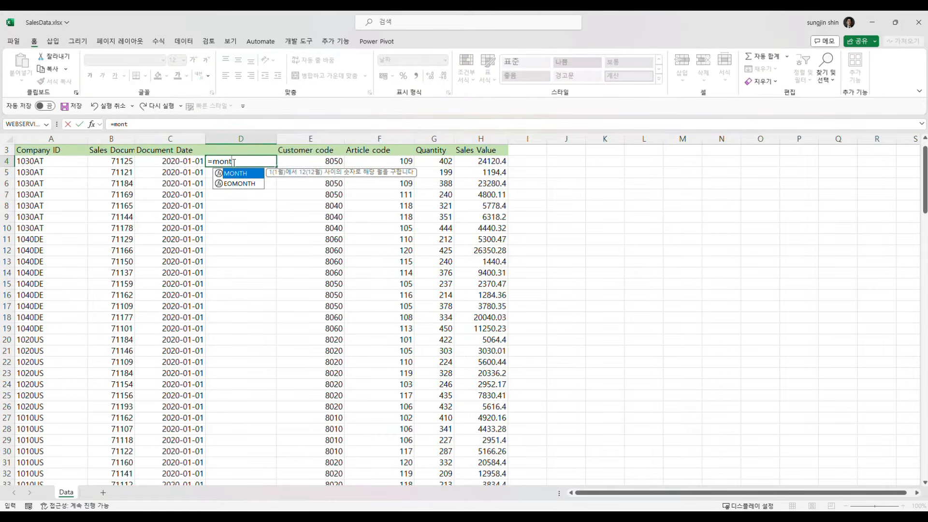
text(h()
key(Left)
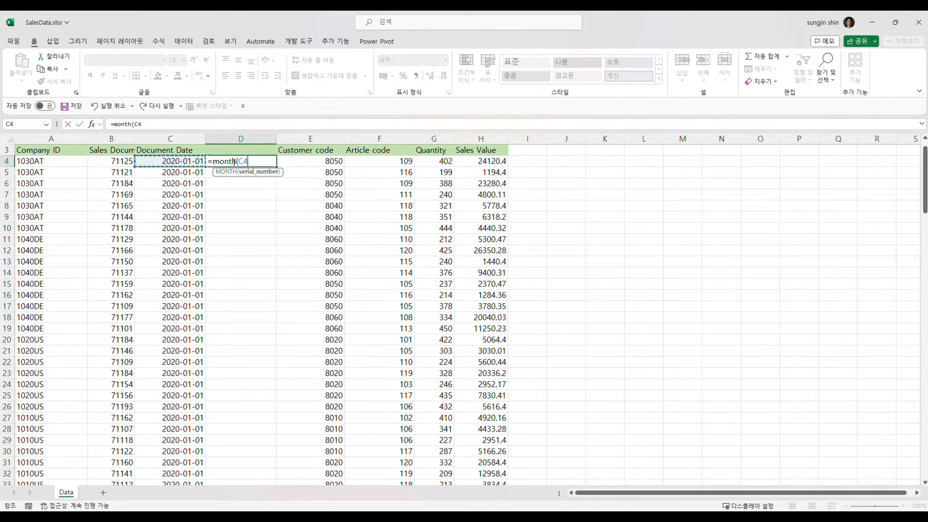
text())
key(Return)
Step: Fill the MONTH formula down column D to the last data row, 147
key(Left)
key(ctrl+Down)
key(Right)
key(ctrl+shift+Up)
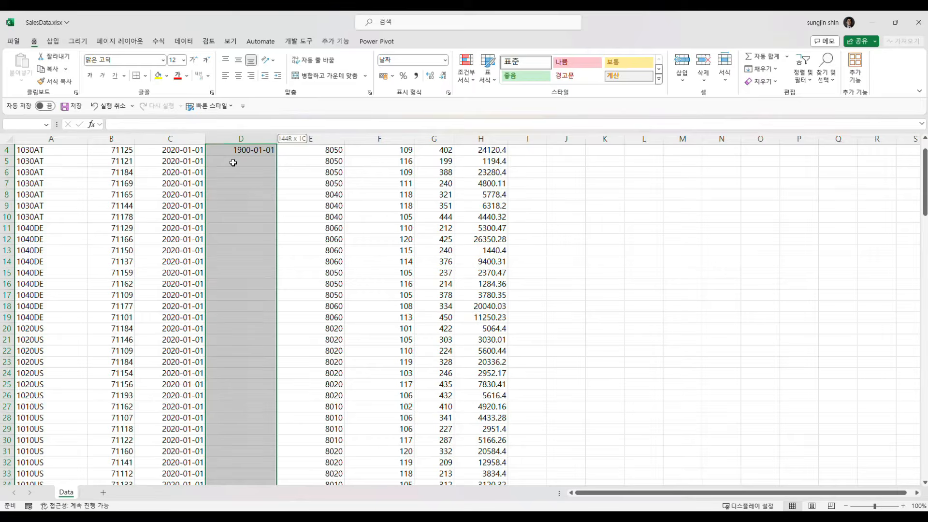
key(ctrl+d)
key(Up)
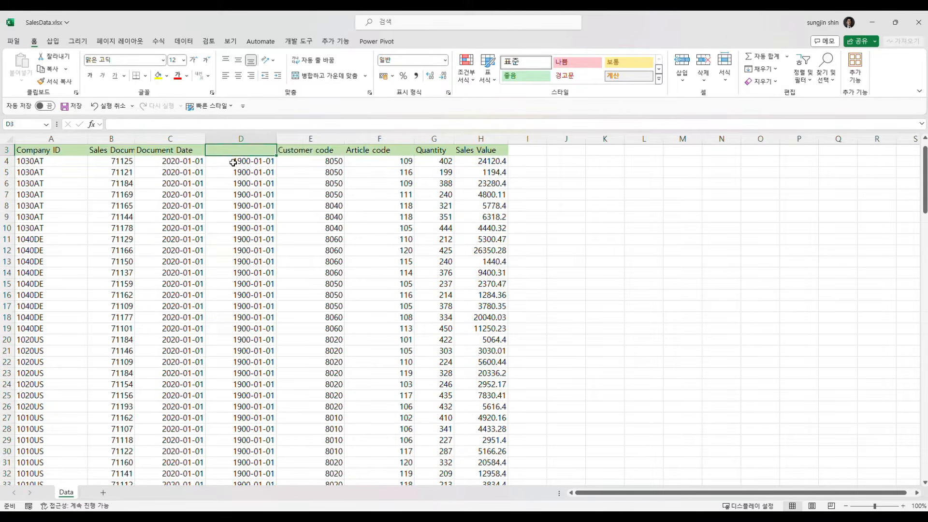
key(Down)
key(Down)
key(Down)
key(Down)
key(Down)
key(Down)
key(Down)
key(Down)
key(Down)
key(Down)
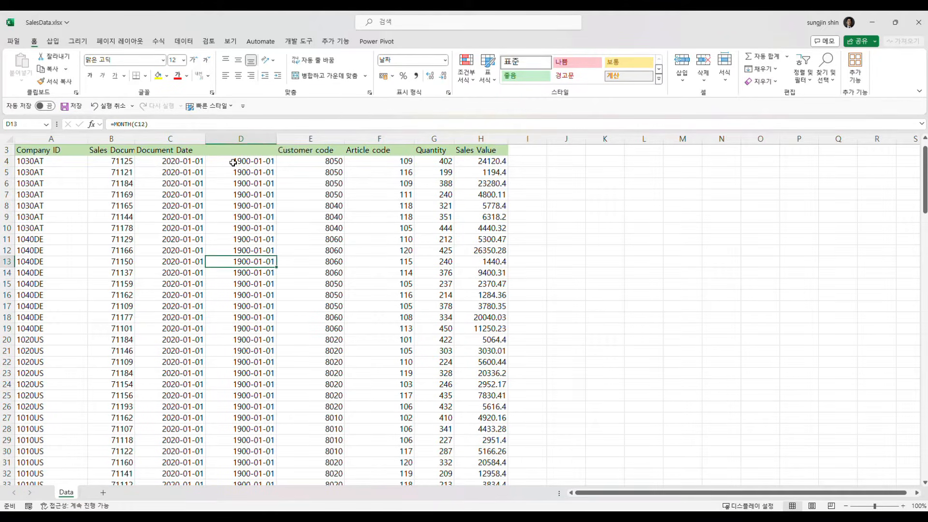
Step: Clear the month formulas from column D and delete the inserted column
key(Down)
key(Down)
key(Left)
key(ctrl+Up)
key(Right)
key(ctrl+shift+Down)
key(ctrl+shift+Down)
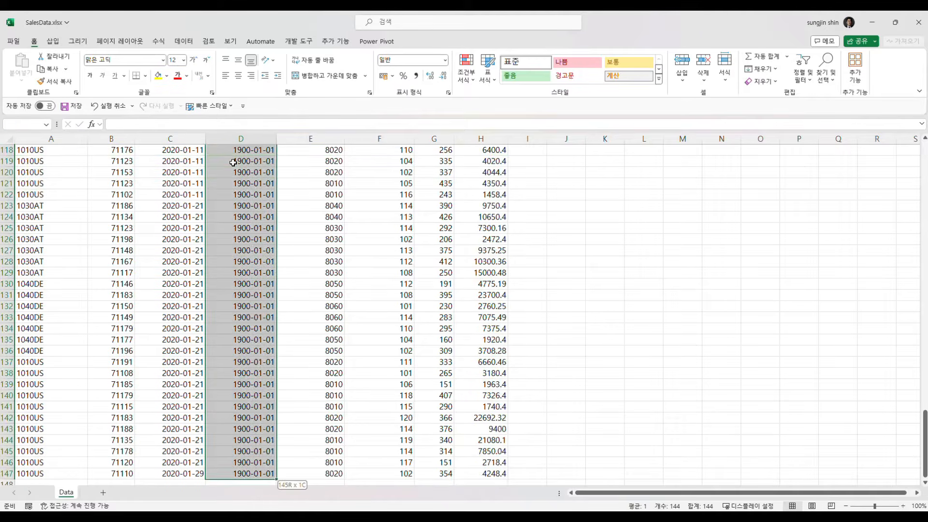
key(Delete)
click(233, 162)
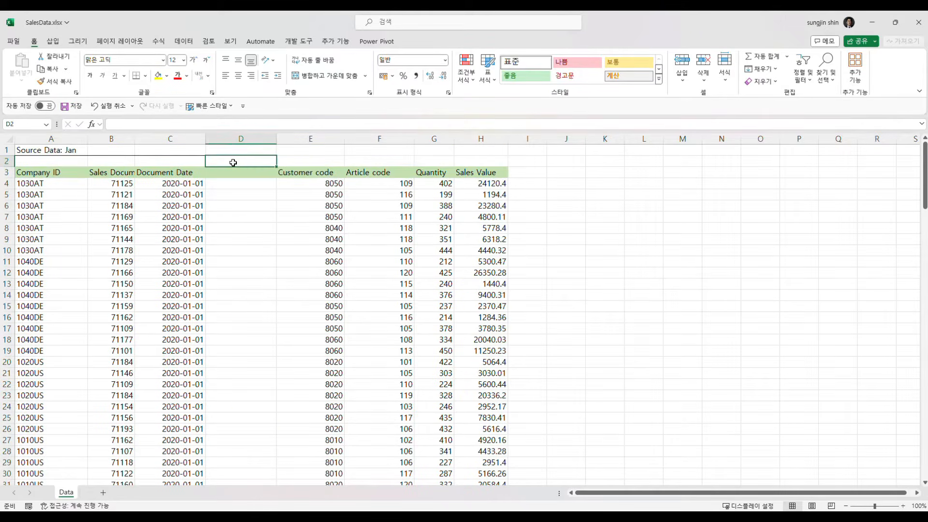
right_click(256, 138)
click(290, 242)
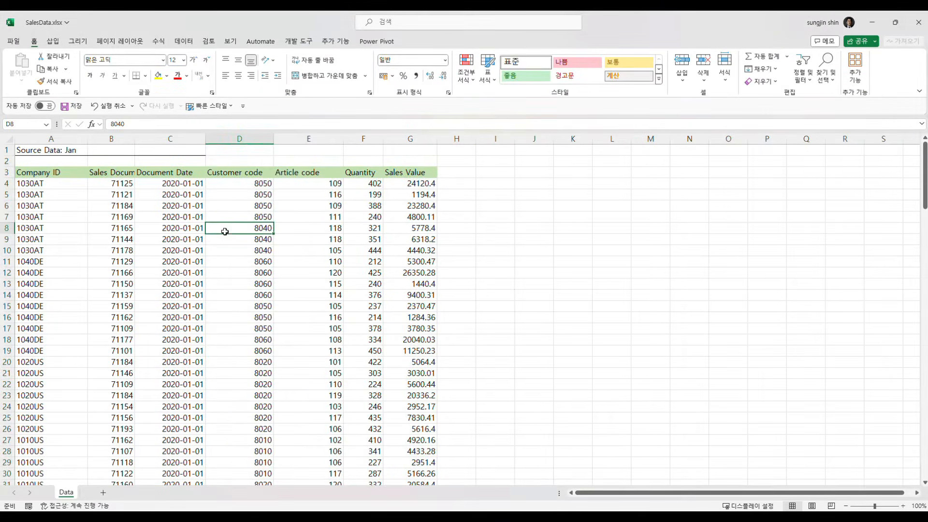
right_click(197, 216)
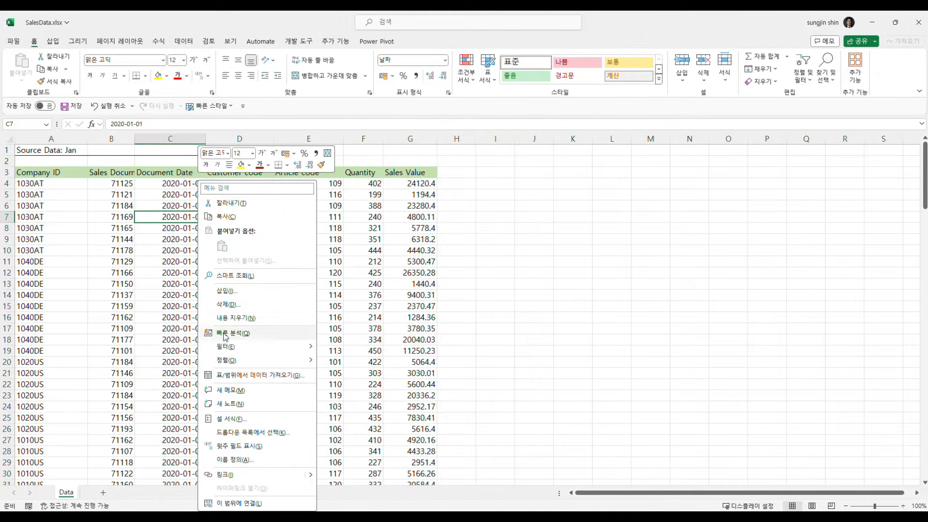
click(177, 345)
key(ctrl+t)
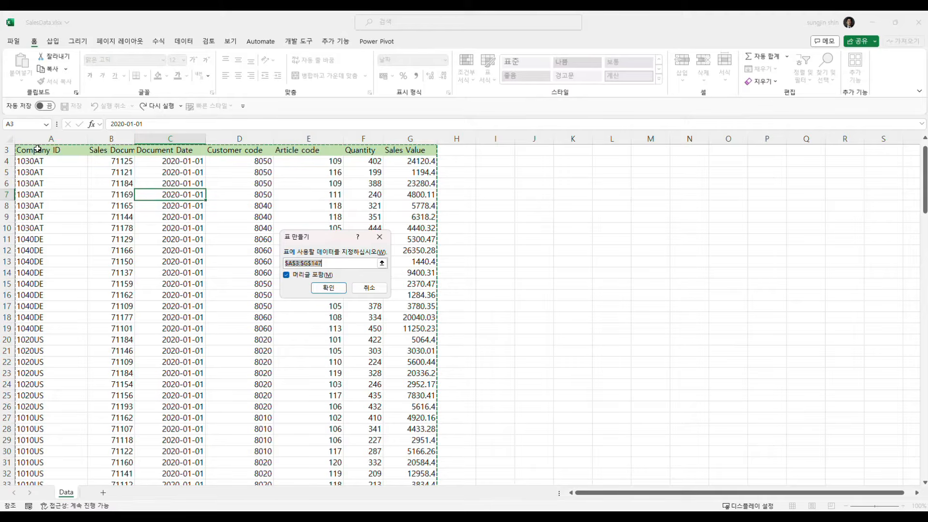
drag(37, 149, 411, 173)
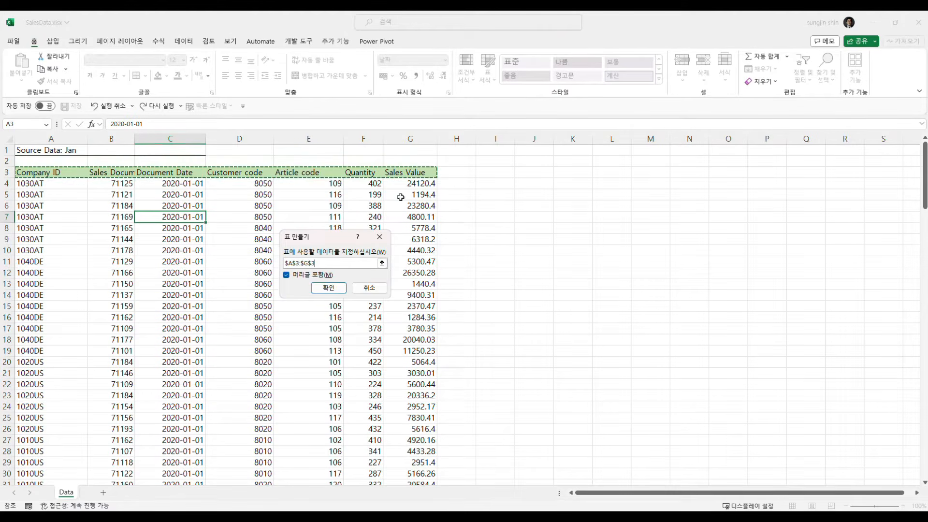
click(379, 236)
Step: Convert the sales data range A3:G147 into a table with headers
click(256, 249)
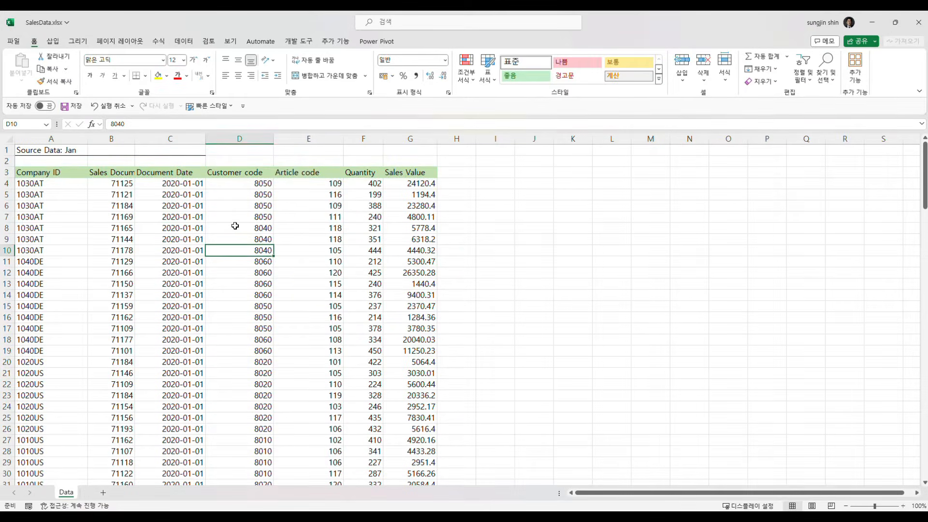
key(ctrl+t)
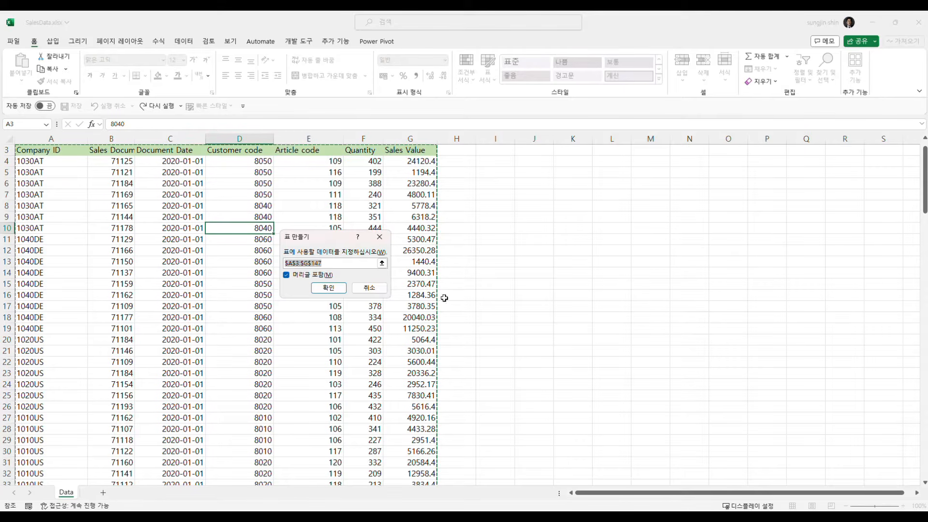
click(328, 287)
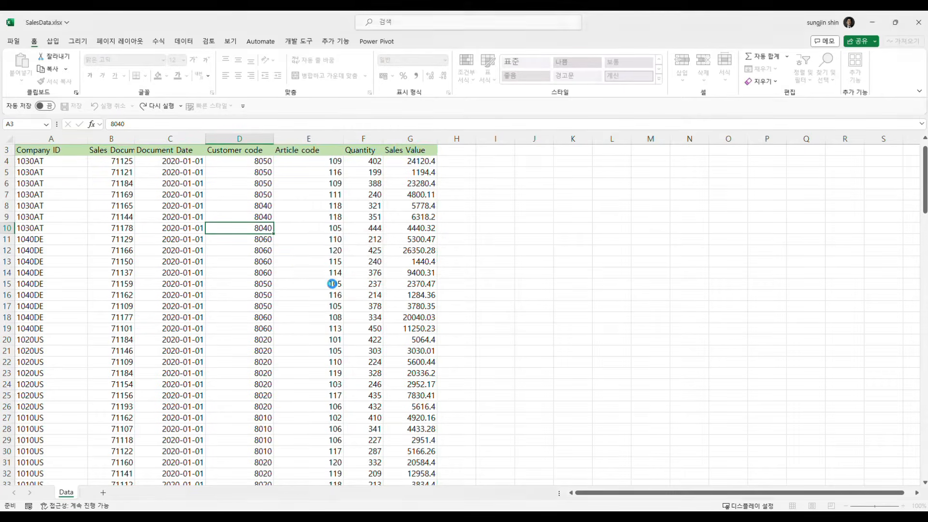
click(230, 171)
scroll(183, 262, up, 1)
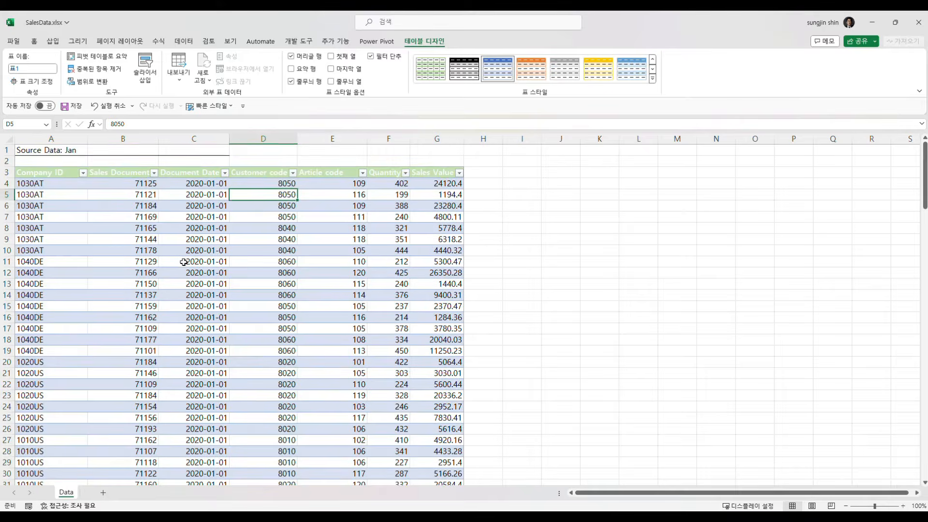
Step: Examine the column headings of the table further down the sheet, comparing them with column H outside the table
scroll(181, 262, down, 10)
scroll(180, 262, down, 11)
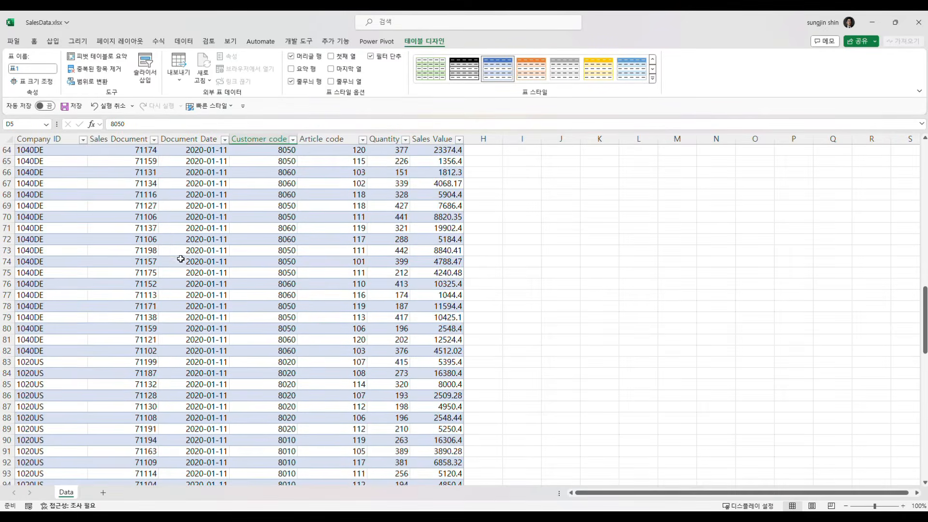
click(53, 136)
click(120, 136)
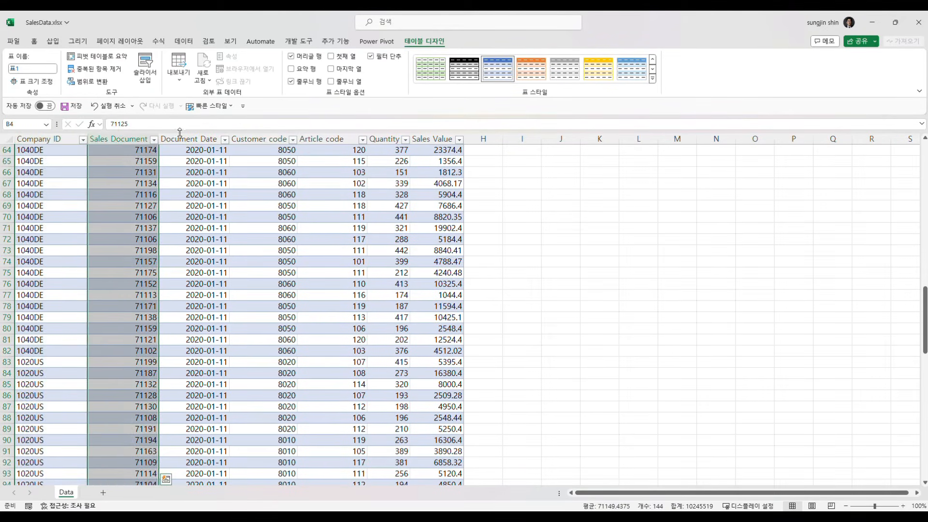
click(480, 131)
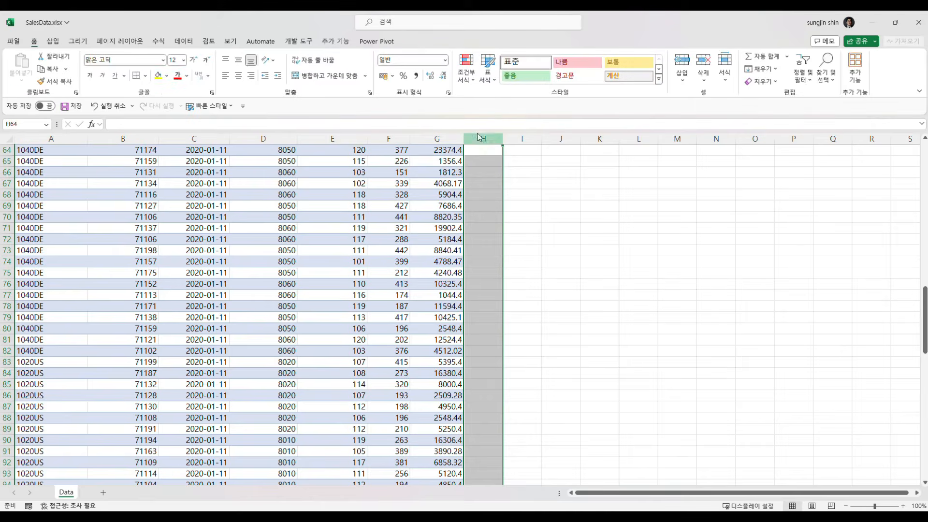
click(354, 173)
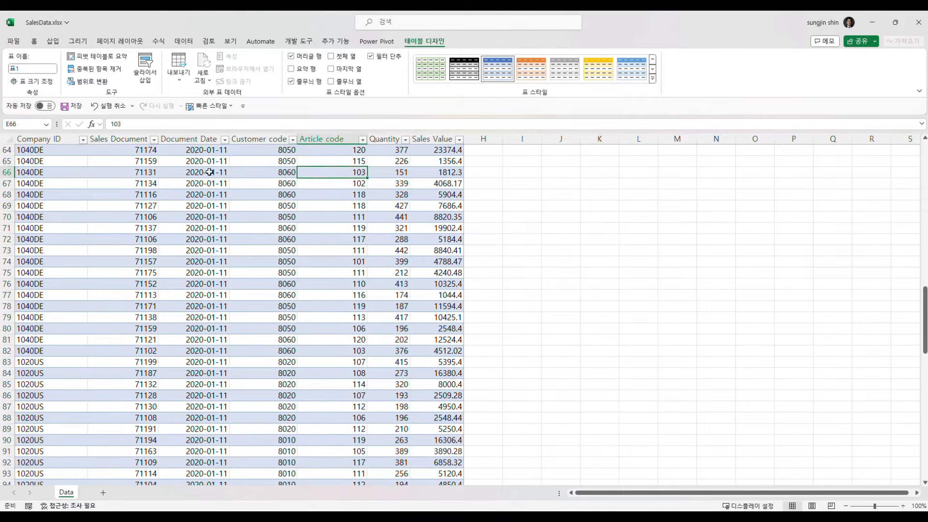
Step: Insert a blank table column before Customer code
click(256, 137)
right_click(245, 151)
click(259, 231)
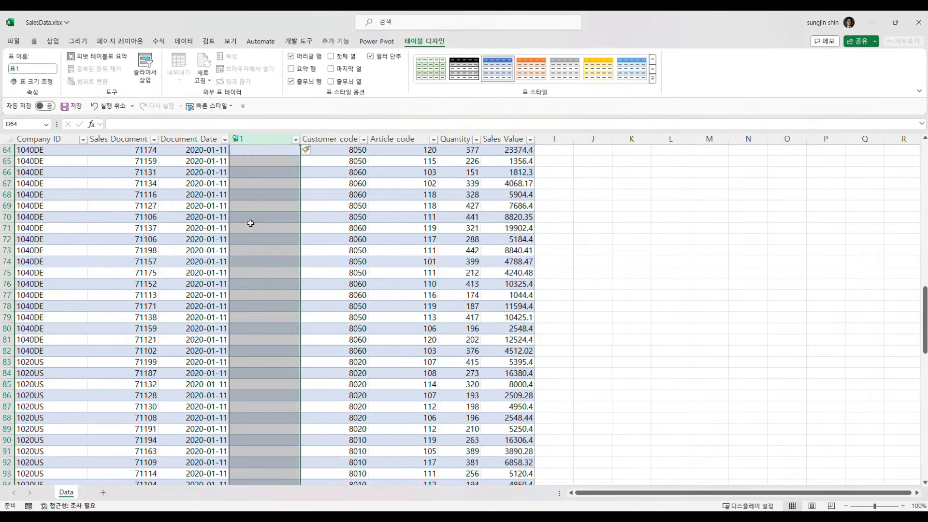
Step: Enter =MONTH([@[Document Date]]) in cell D4, the first data row of the new table column
key(Up)
key(Up)
key(Up)
key(Up)
key(Left)
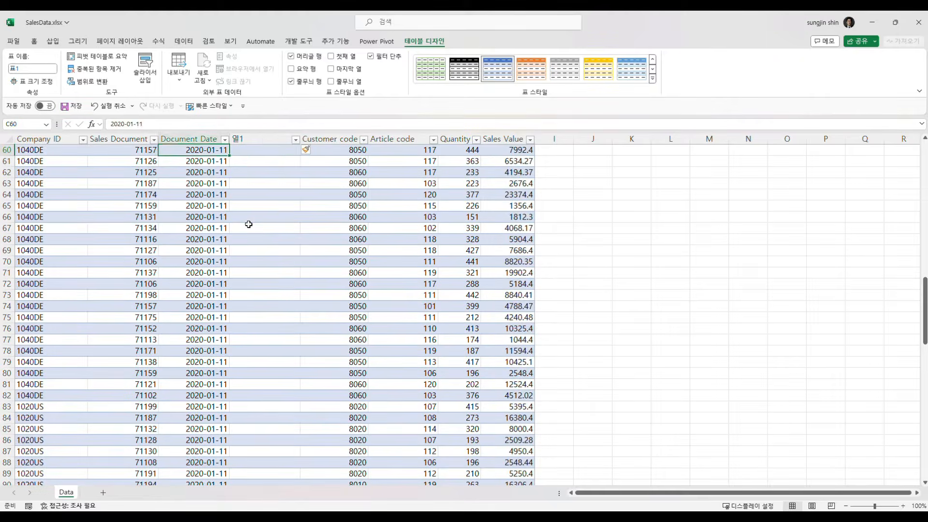
key(ctrl+Up)
key(Right)
key(Down)
text(=)
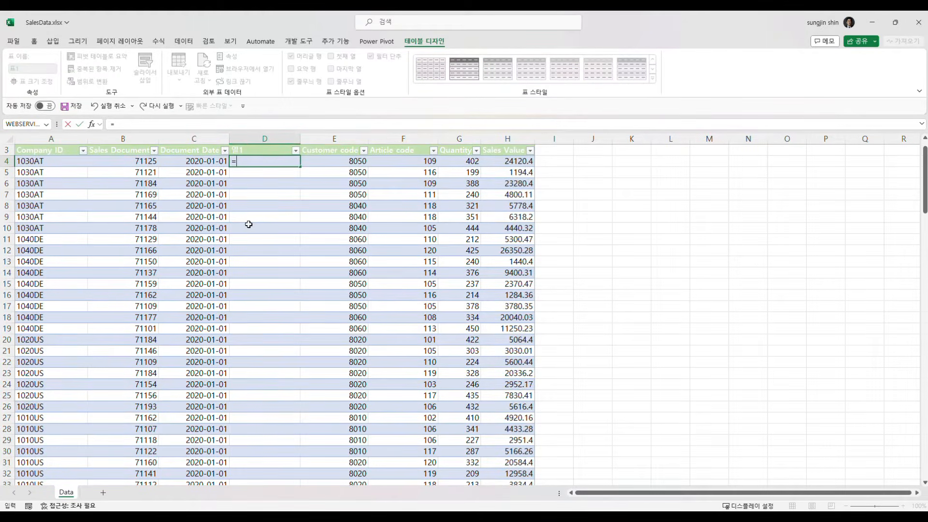
text(montyh)
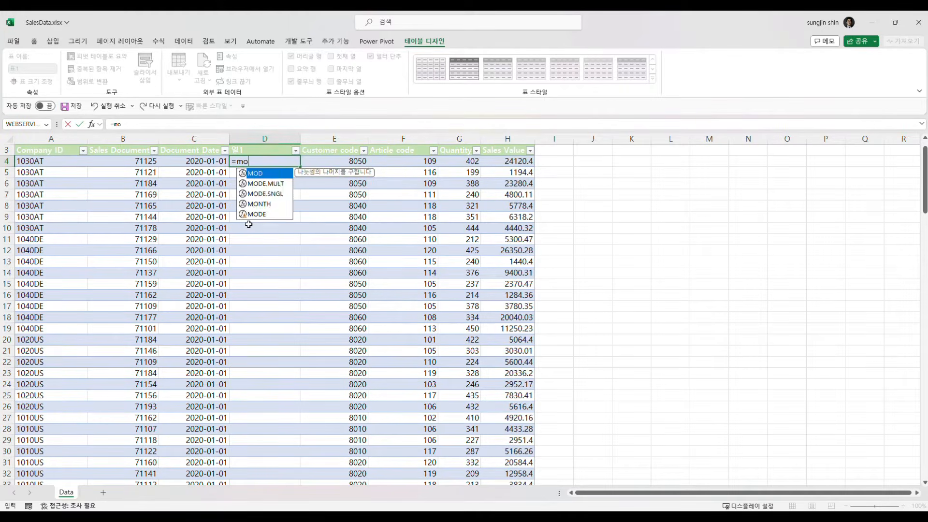
key(BackSpace)
text(h)
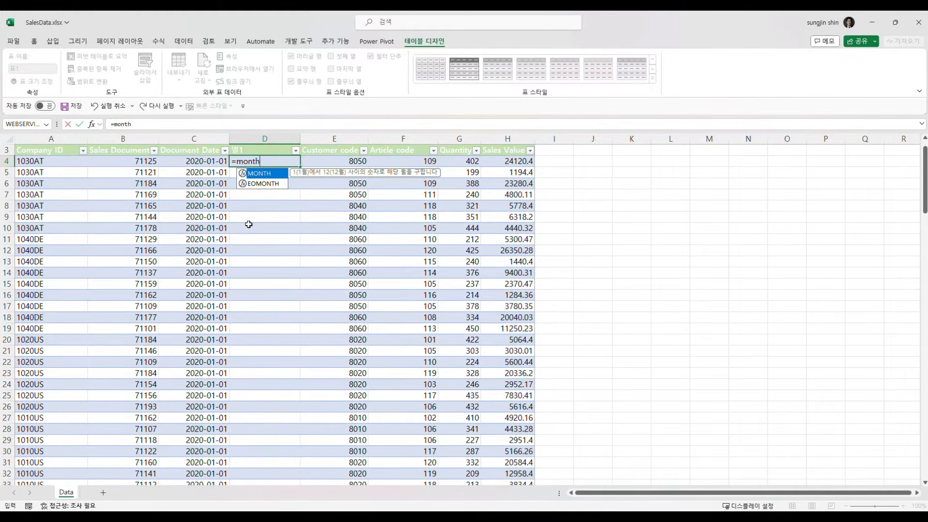
text(()
key(Left)
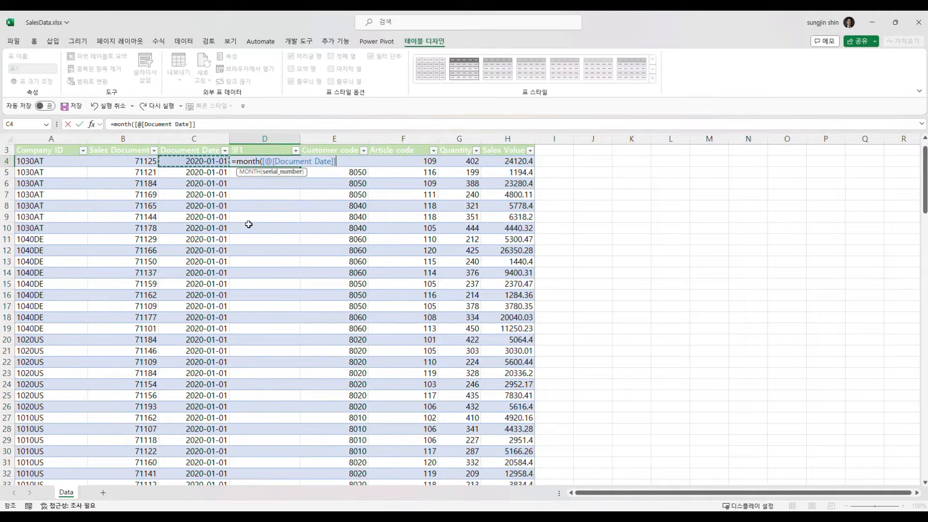
text())
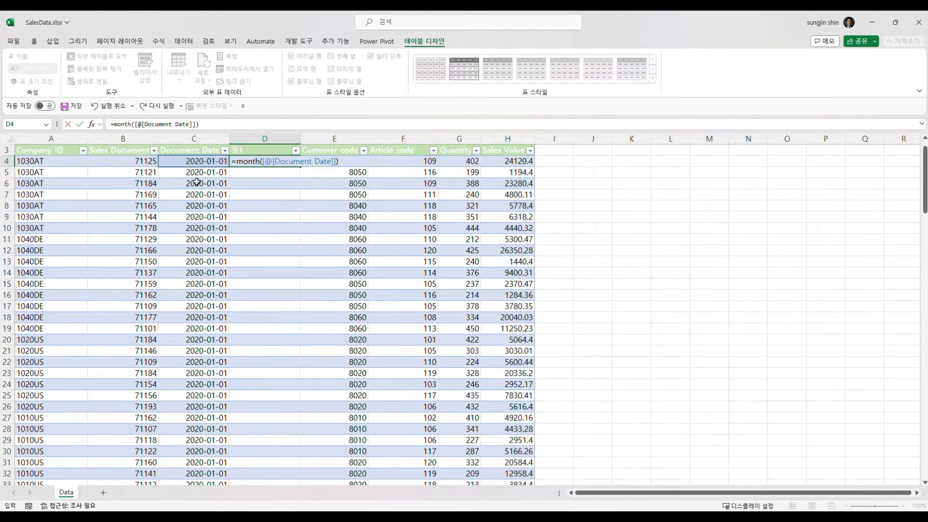
key(Return)
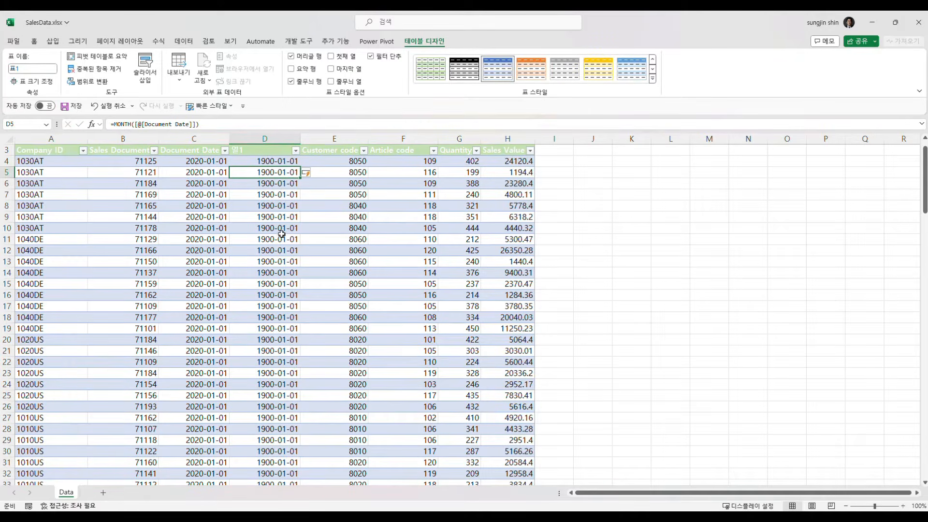
Step: Undo the MONTH formula and the column insertion before Customer code
click(280, 234)
key(ctrl+z)
key(ctrl+z)
key(ctrl+z)
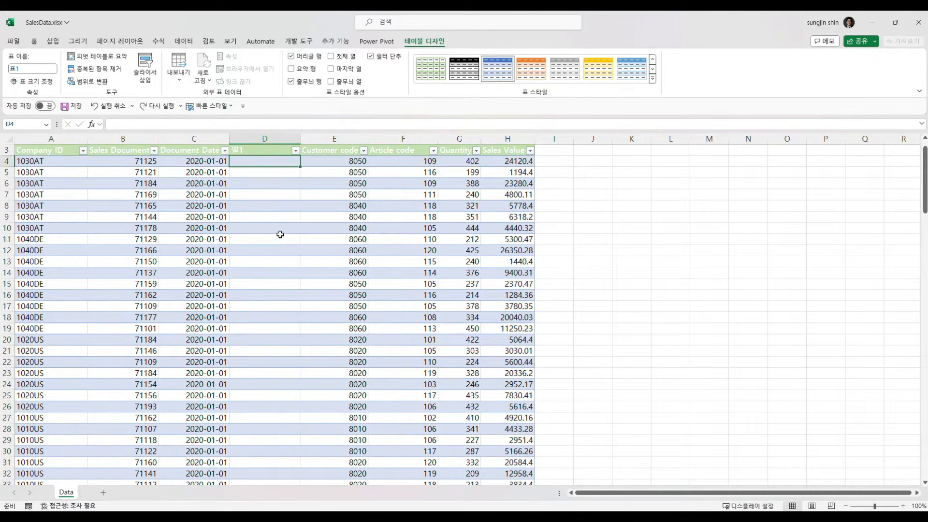
click(251, 218)
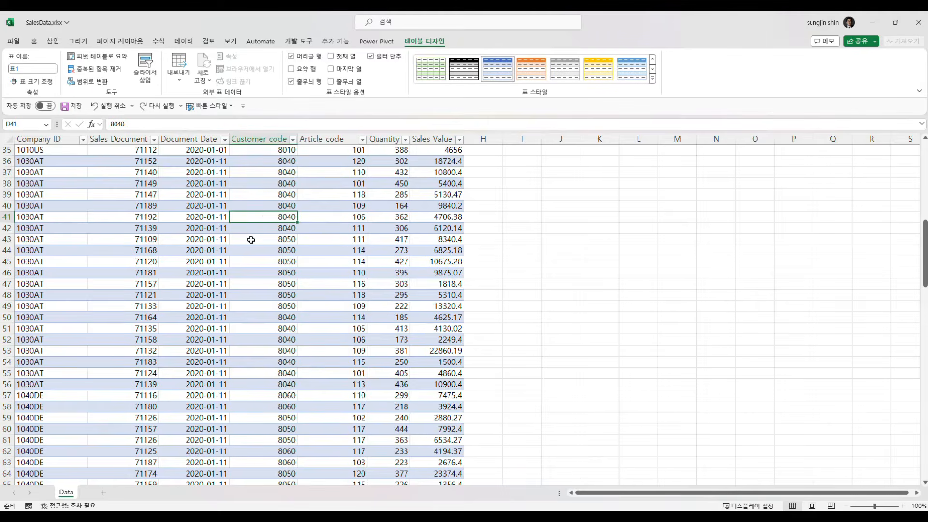
scroll(252, 239, up, 11)
click(202, 228)
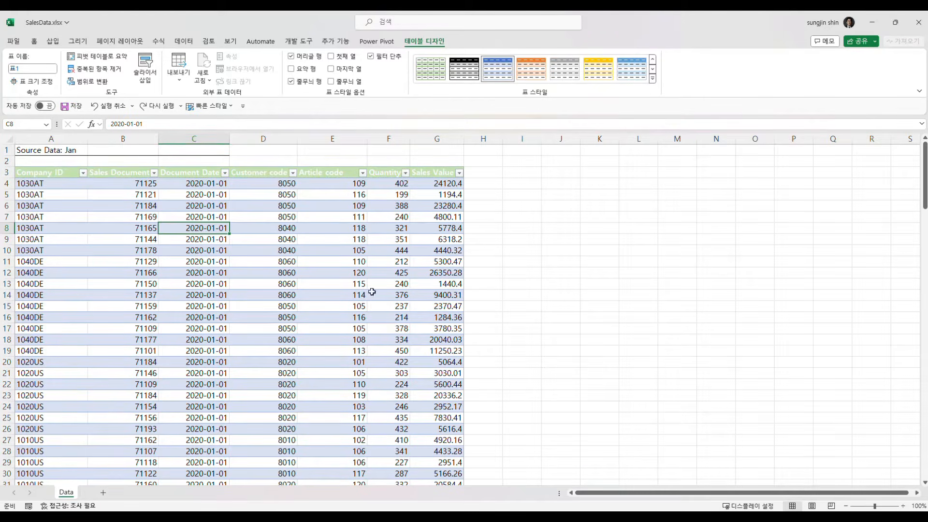
click(249, 227)
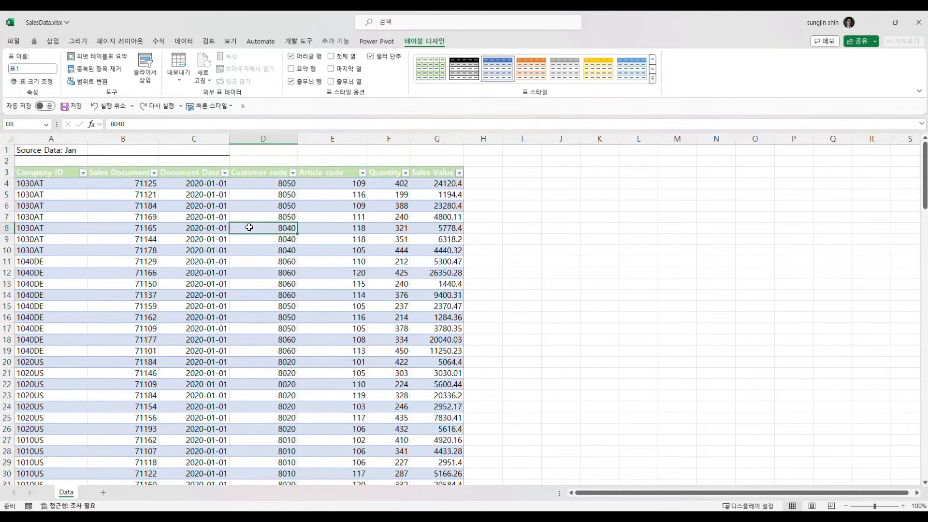
click(190, 218)
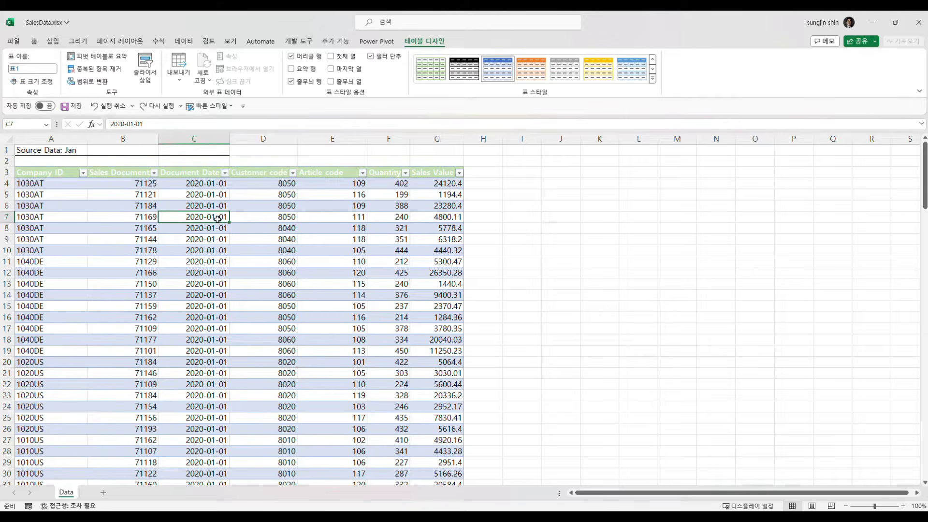
right_click(239, 202)
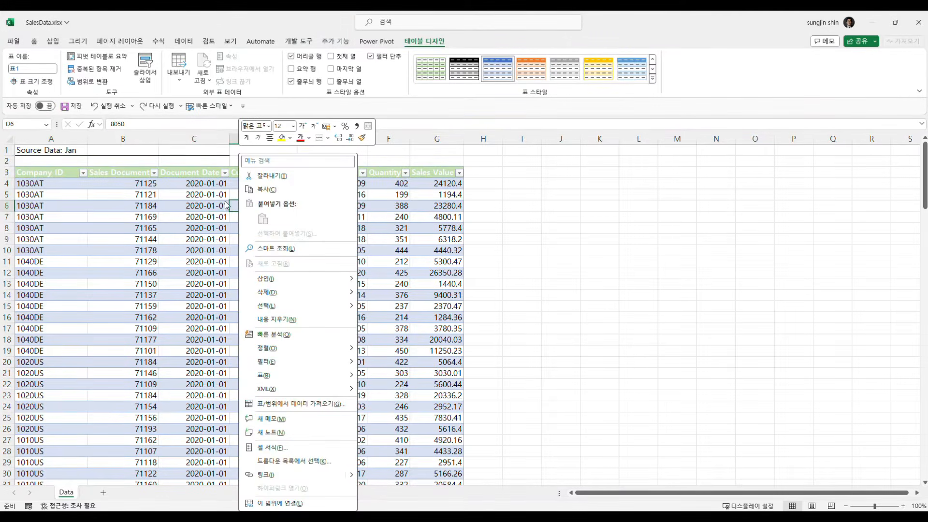
key(Escape)
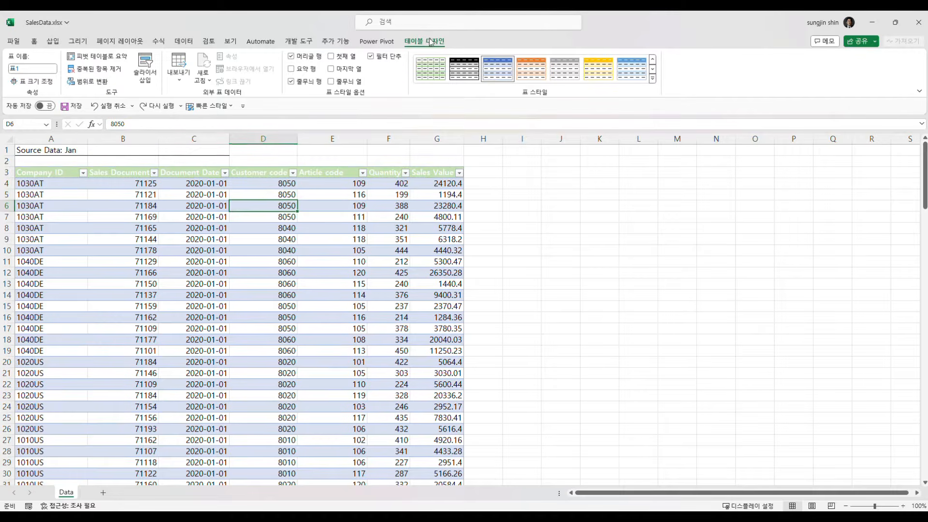
Step: Convert the sales data table back to a normal range
click(85, 84)
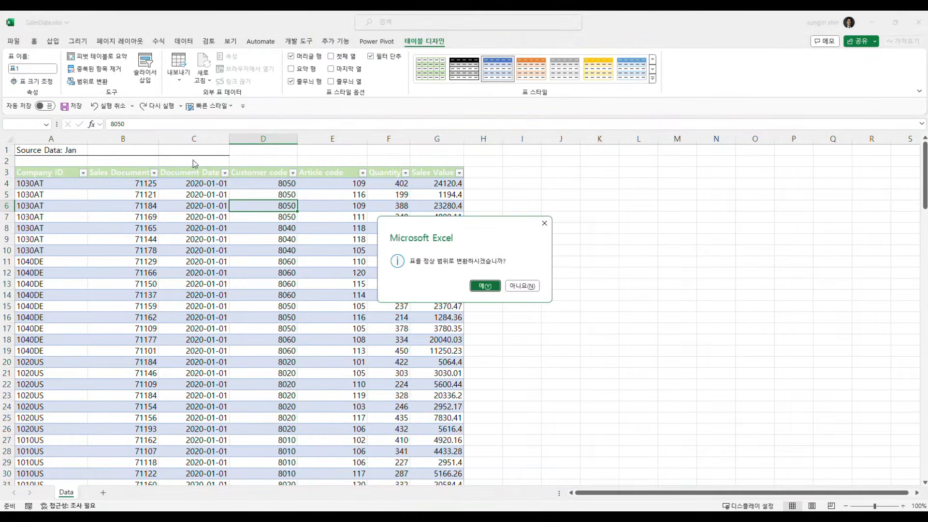
click(494, 288)
click(344, 295)
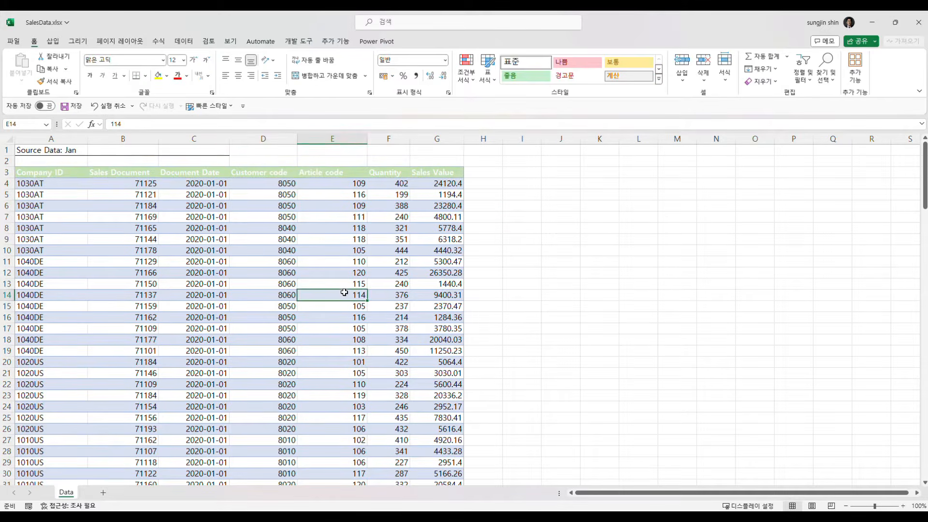
click(248, 250)
click(163, 220)
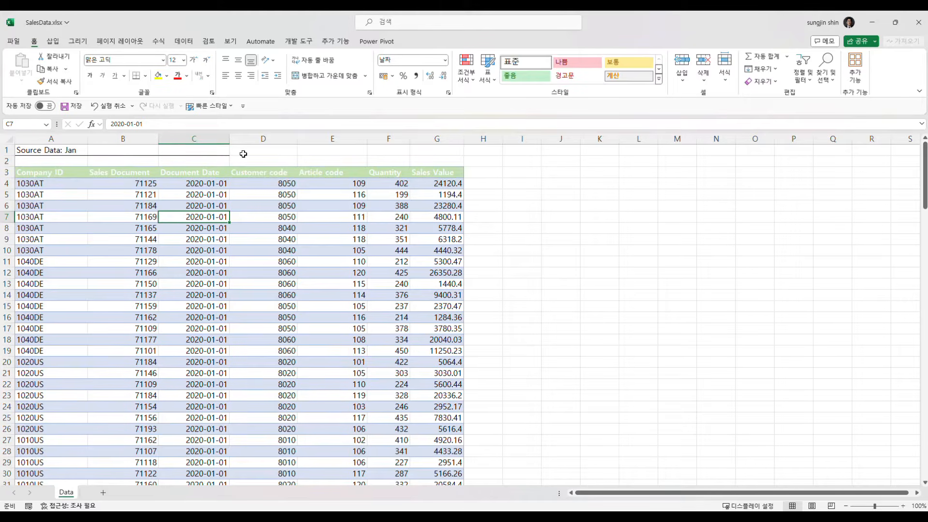
Step: Load the range A3:G147 with headers into Power Query as a new table query
click(185, 44)
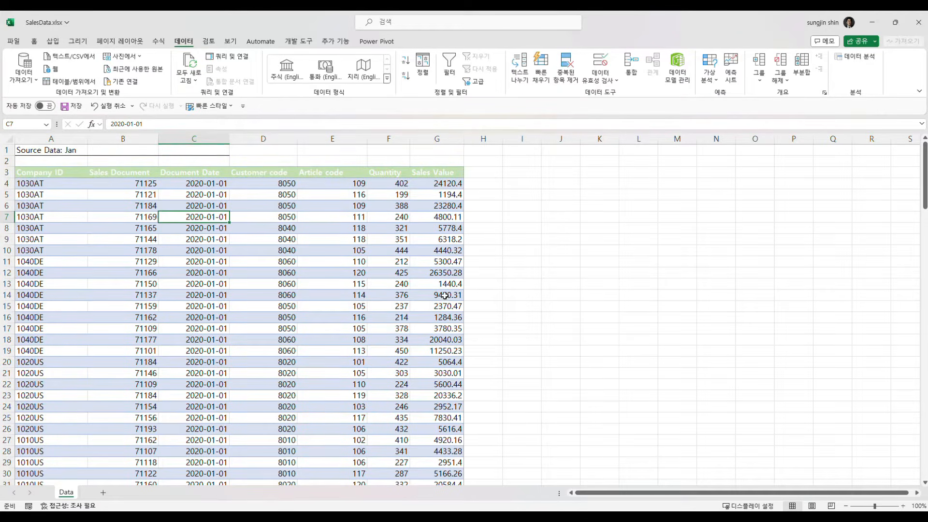
scroll(396, 256, down, 20)
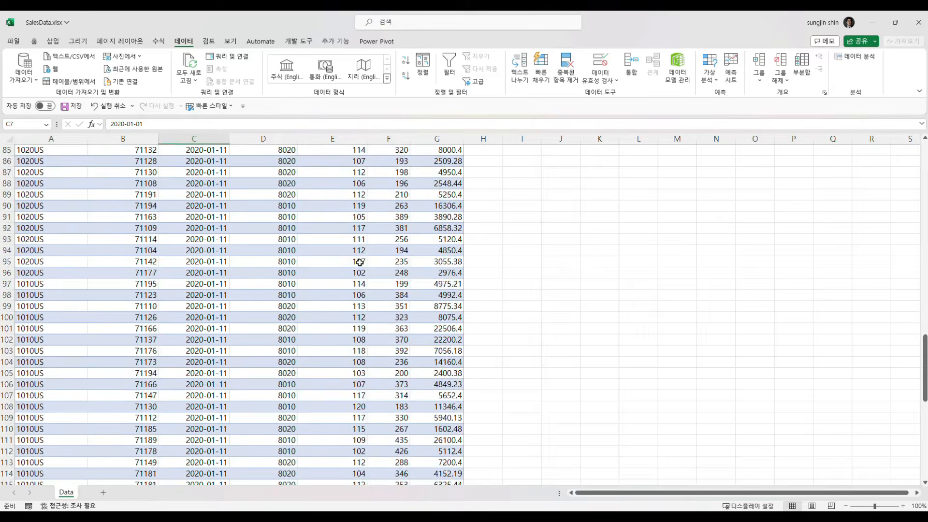
scroll(359, 261, down, 20)
scroll(364, 265, up, 20)
scroll(366, 266, up, 20)
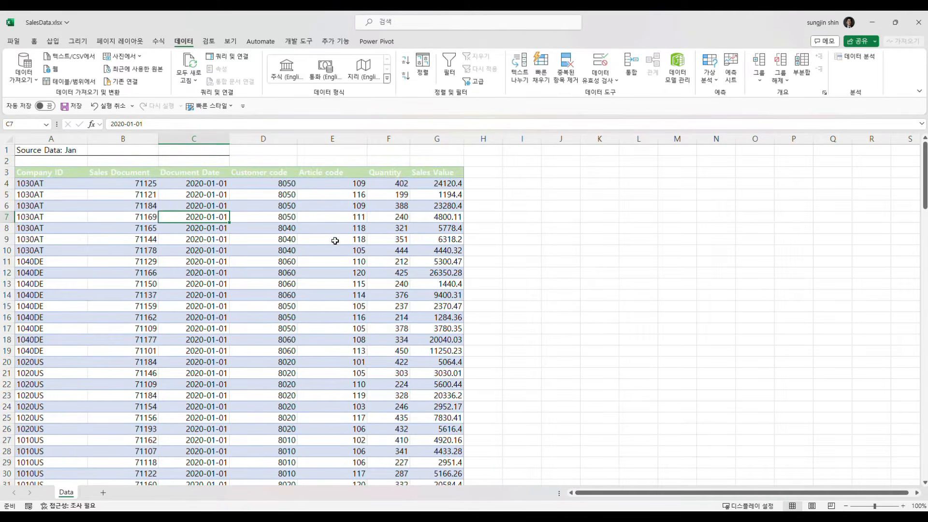
click(76, 83)
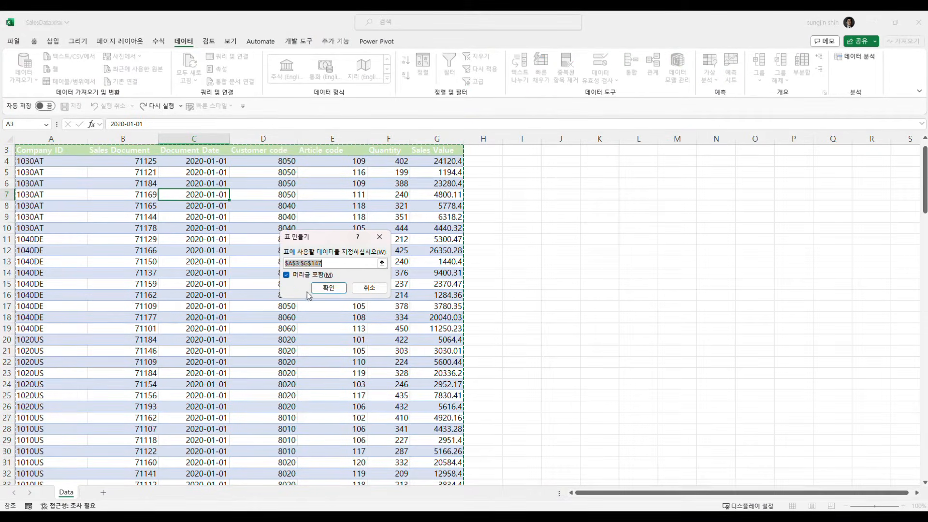
click(329, 288)
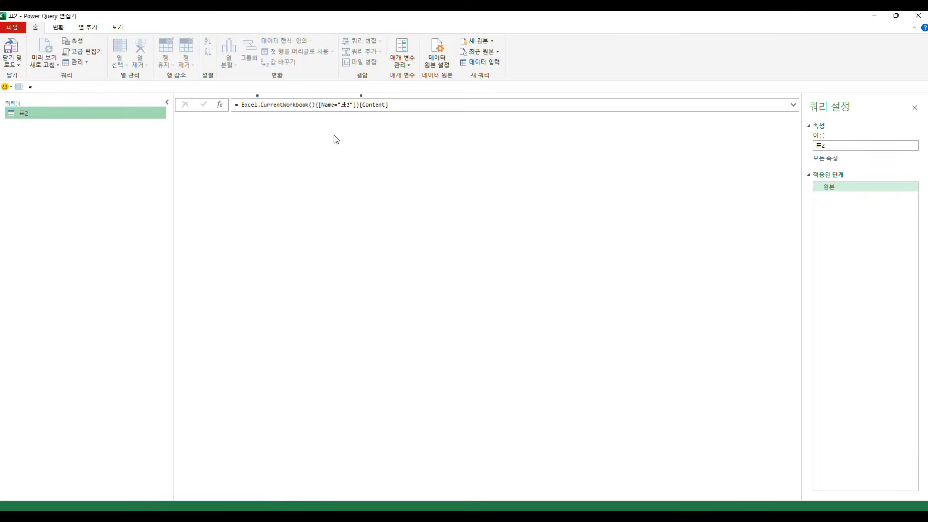
drag(264, 18, 316, 131)
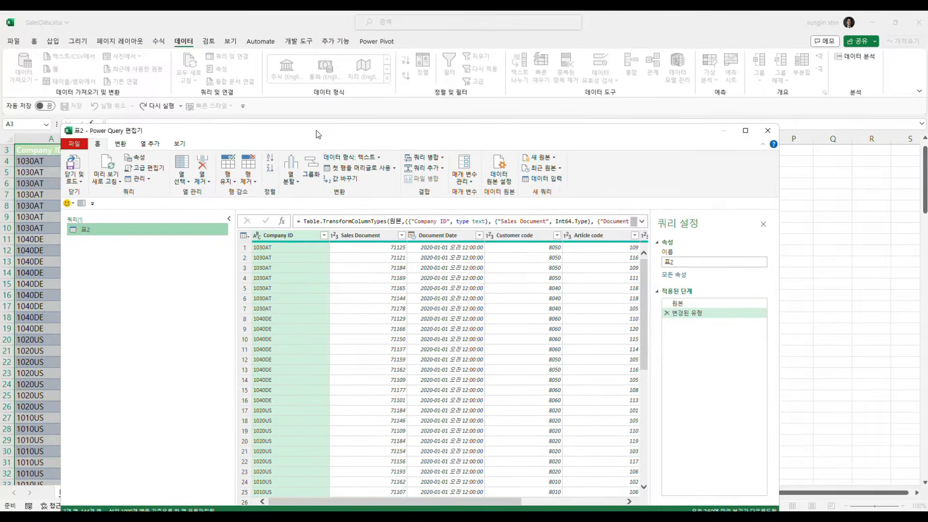
double_click(319, 135)
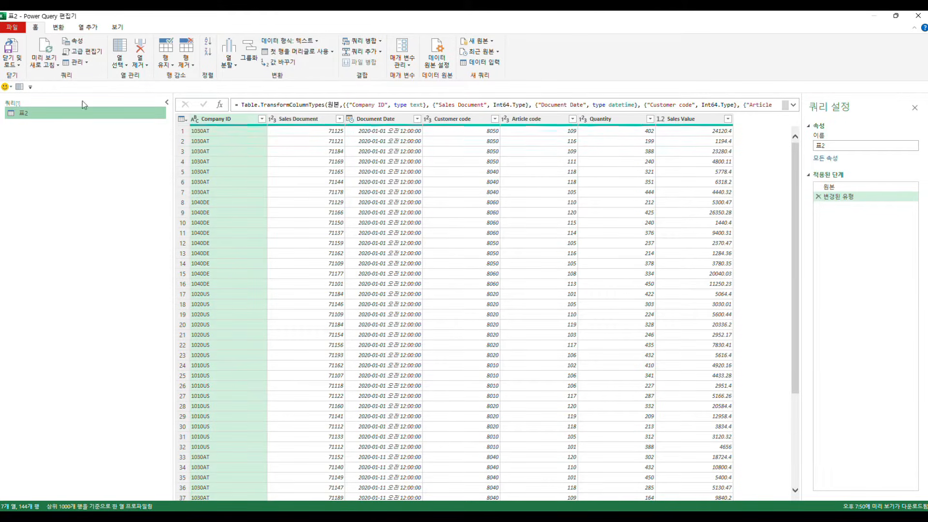
click(57, 27)
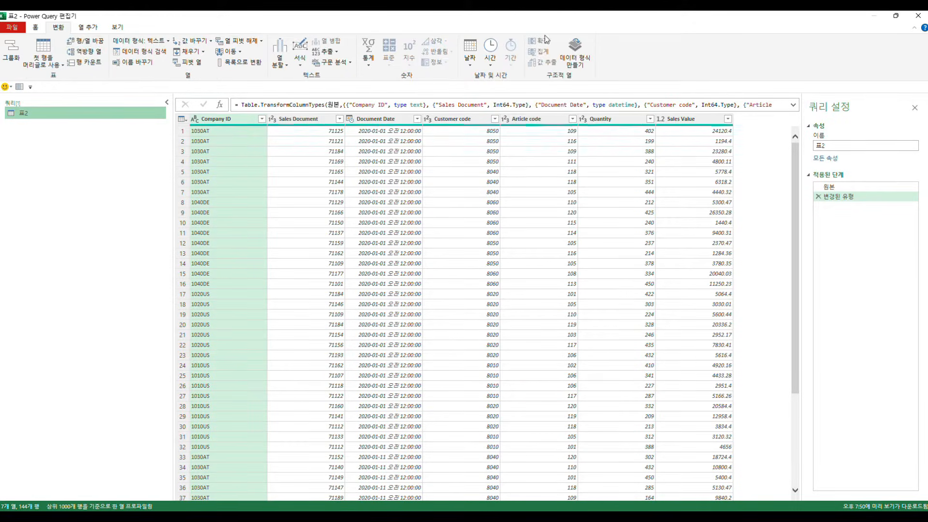
click(89, 28)
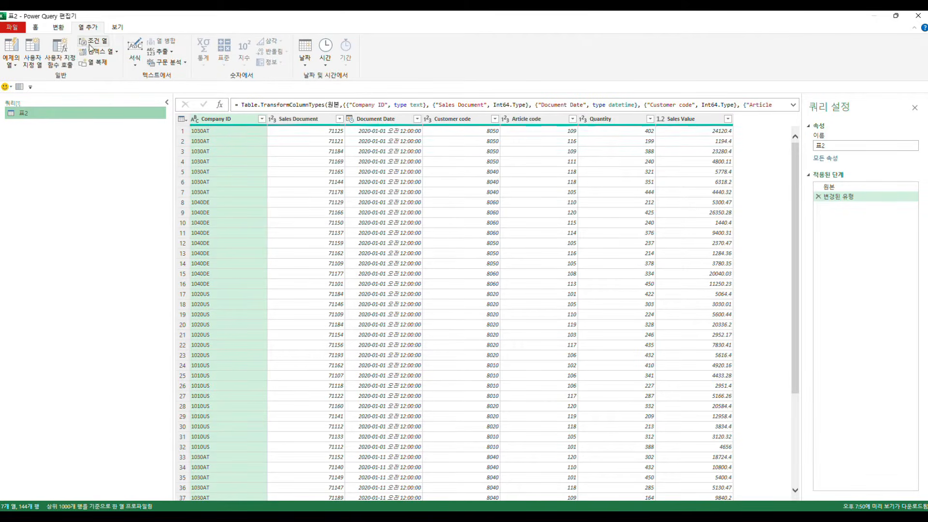
click(36, 29)
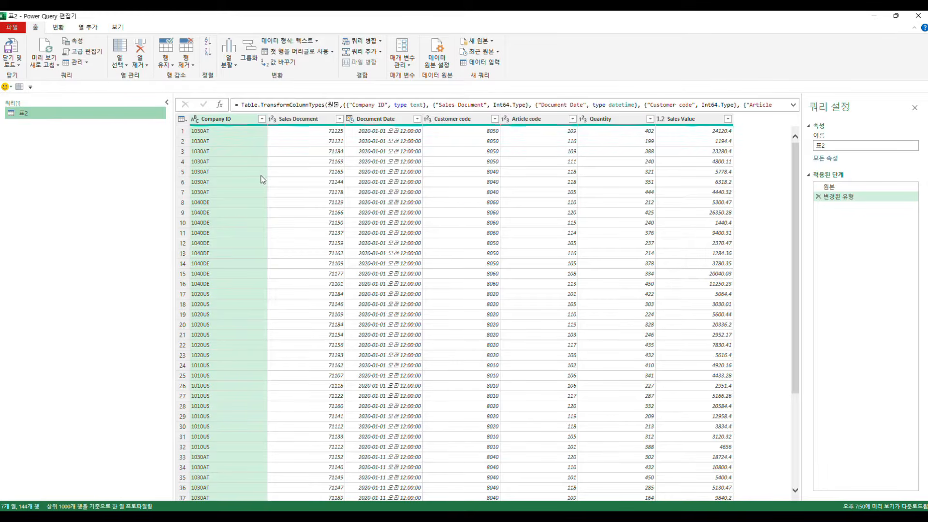
click(56, 29)
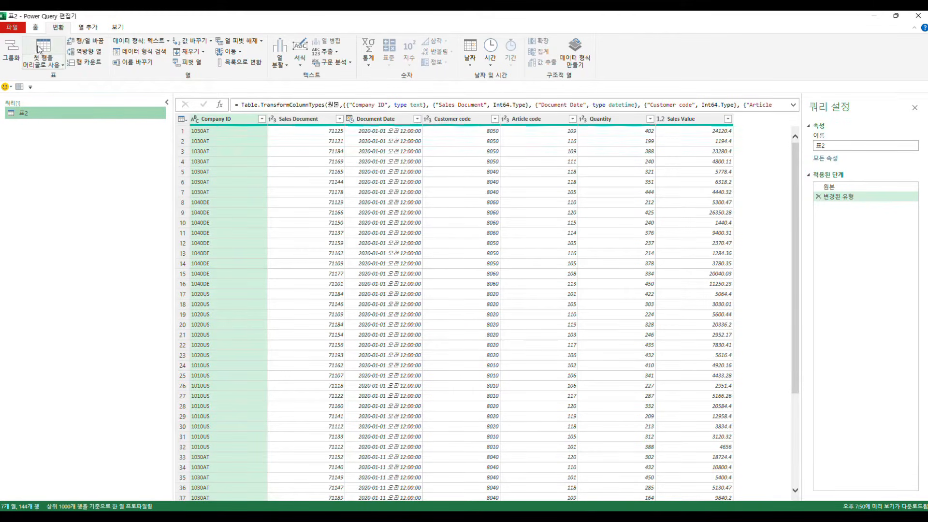
click(36, 27)
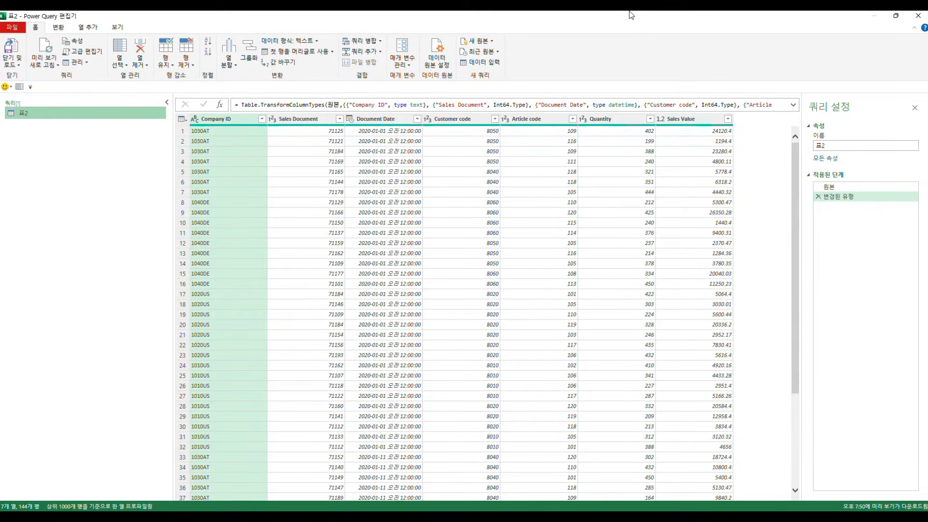
Step: Move the floating Power Query editor window aside to view the SalesData workbook behind it, and maximize it again
drag(604, 18, 556, 107)
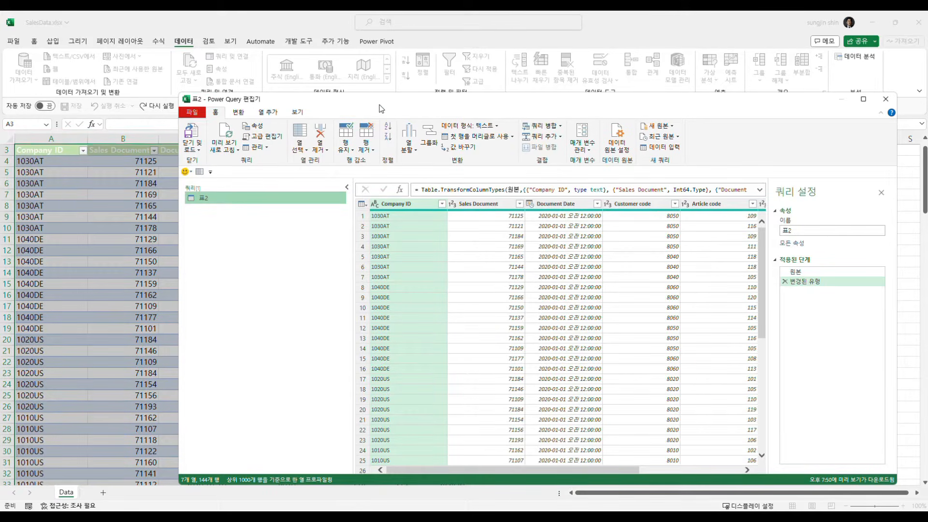
drag(377, 106, 347, 105)
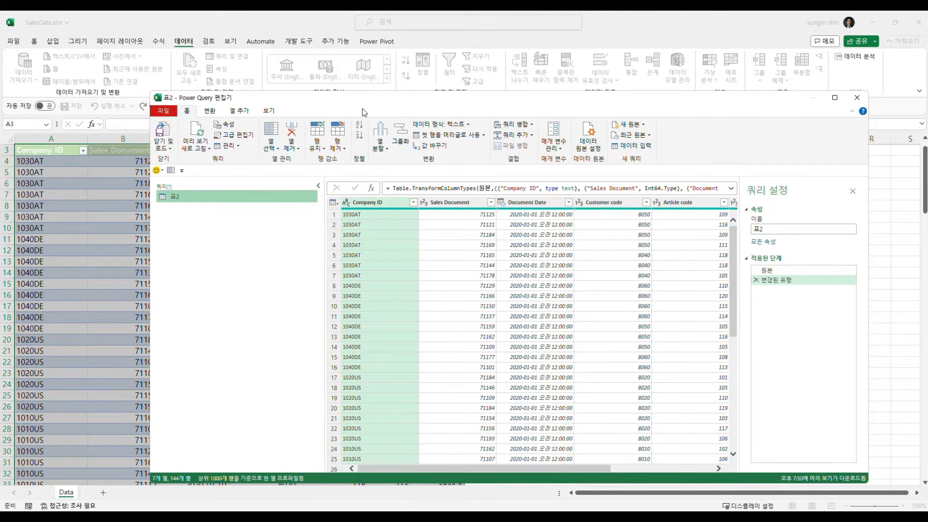
double_click(367, 103)
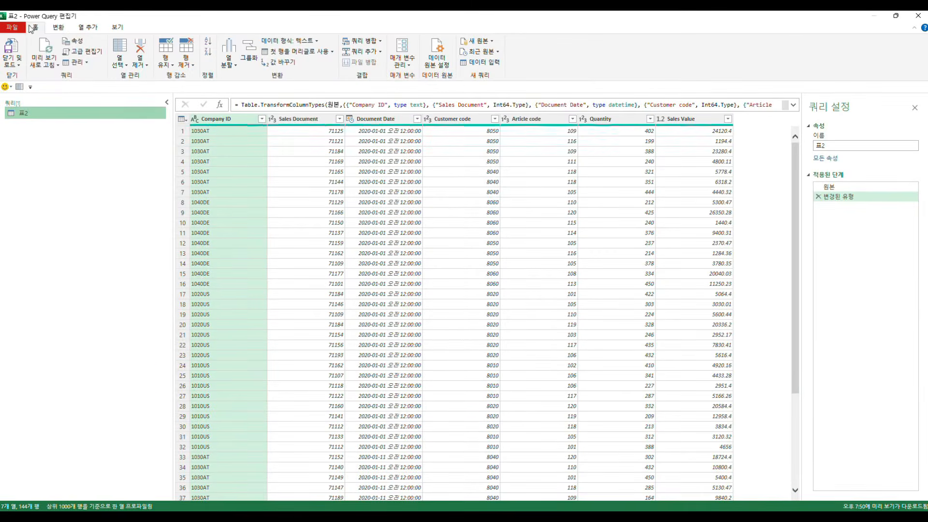
click(53, 30)
click(86, 30)
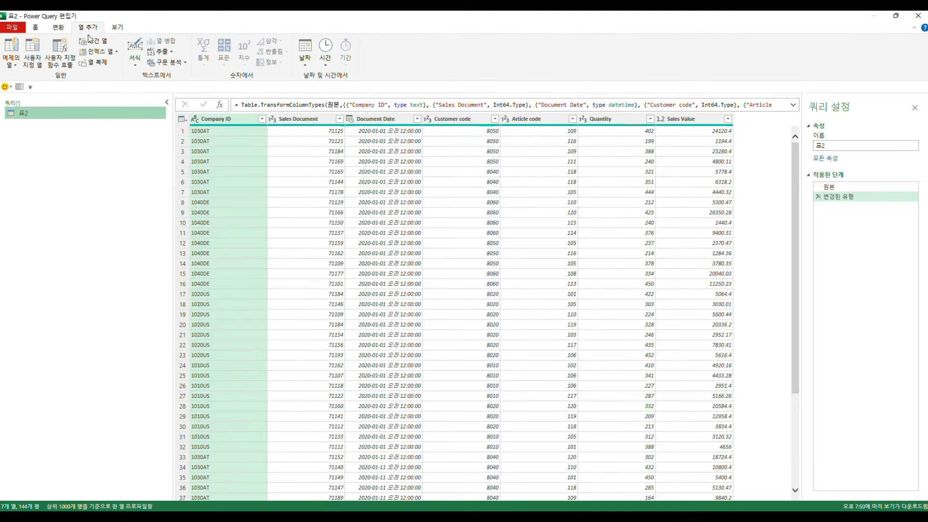
click(117, 30)
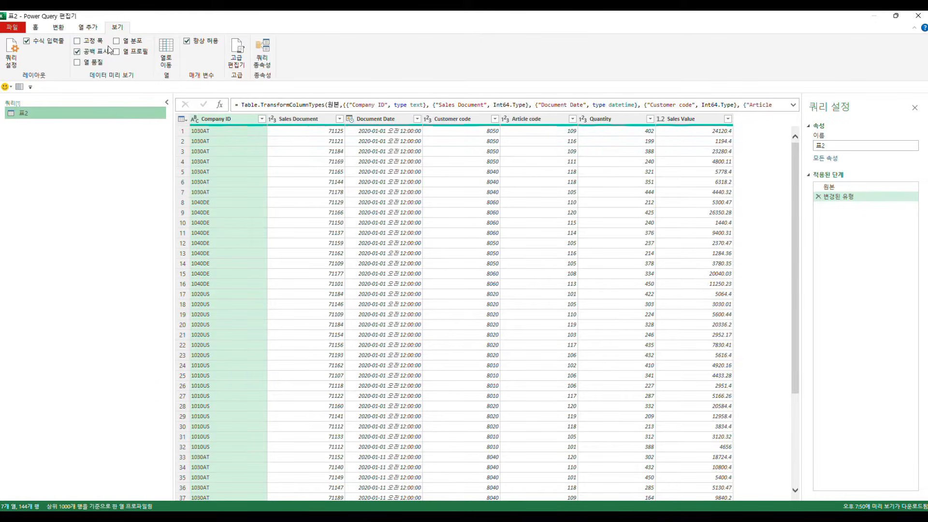
click(36, 28)
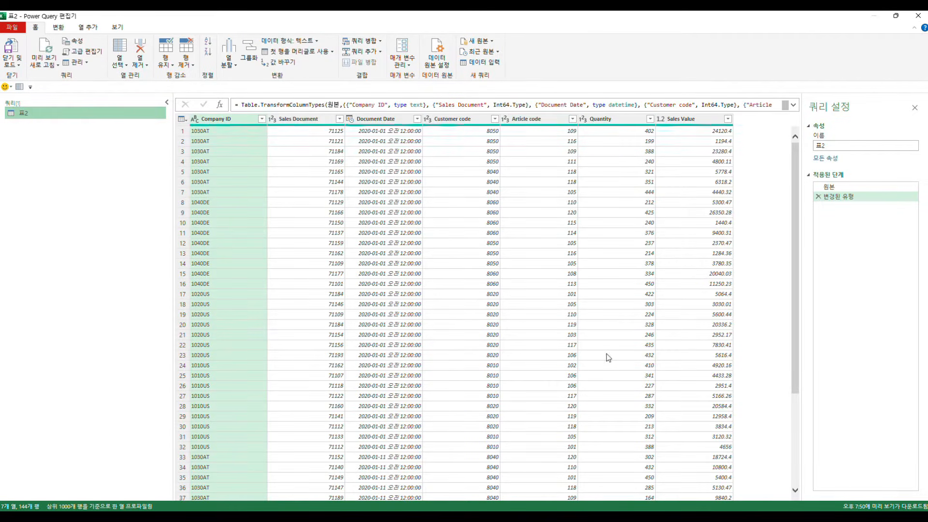
Step: Inspect individual cells and whole rows of the imported sales data in the query preview
click(341, 243)
click(301, 213)
click(382, 213)
click(505, 245)
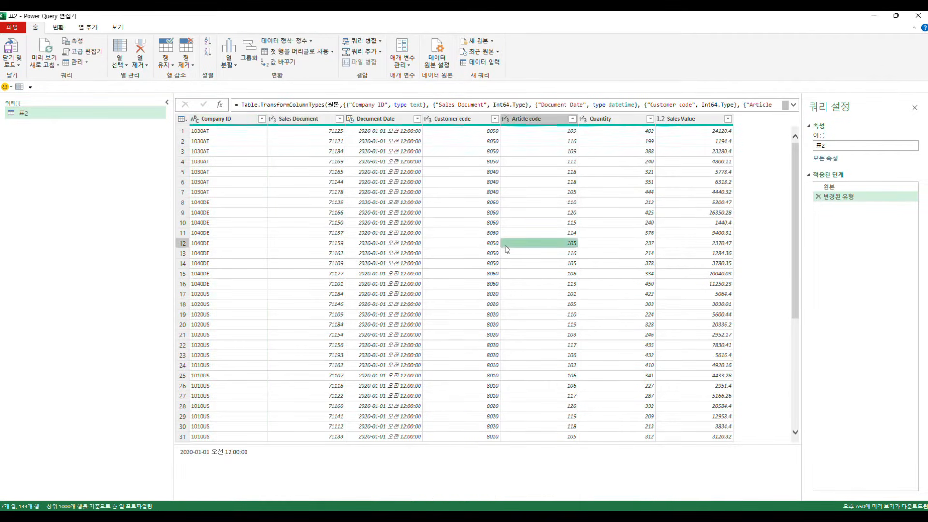
click(631, 263)
click(681, 213)
click(614, 167)
click(480, 172)
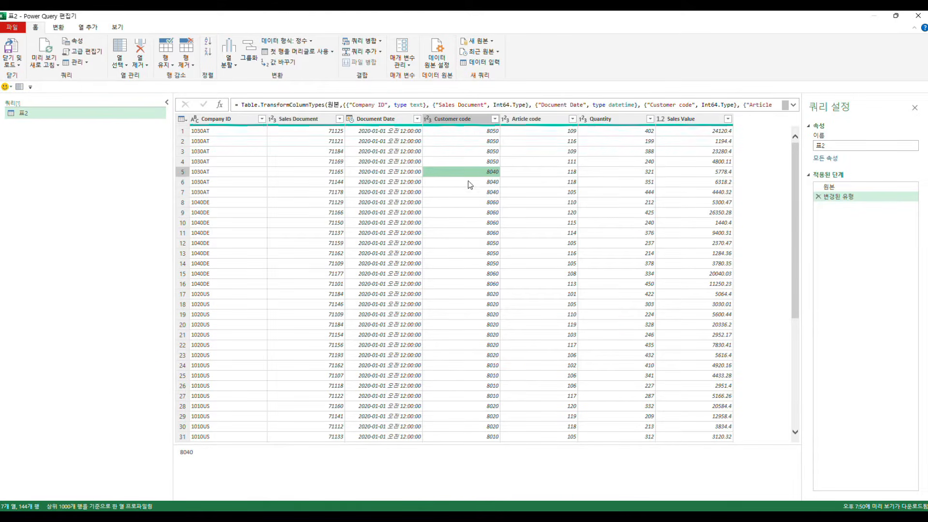
click(220, 184)
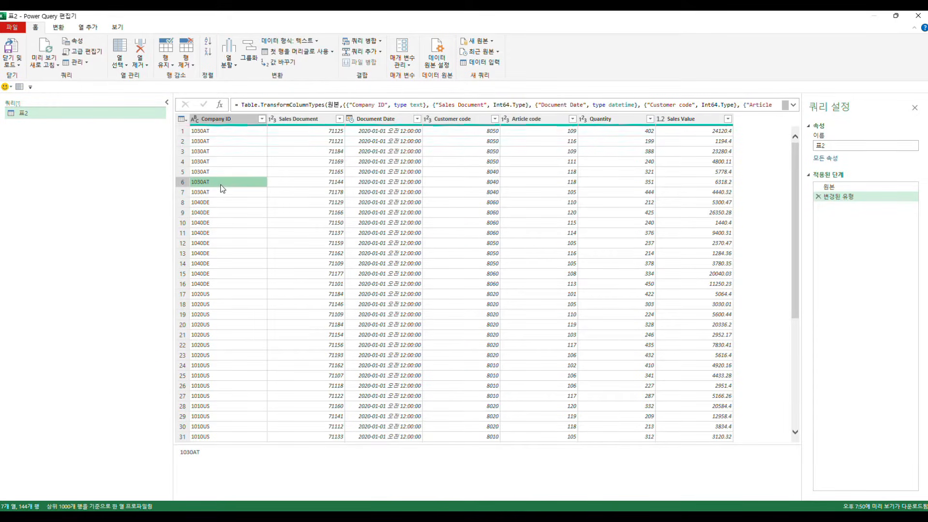
click(396, 212)
click(424, 213)
click(584, 225)
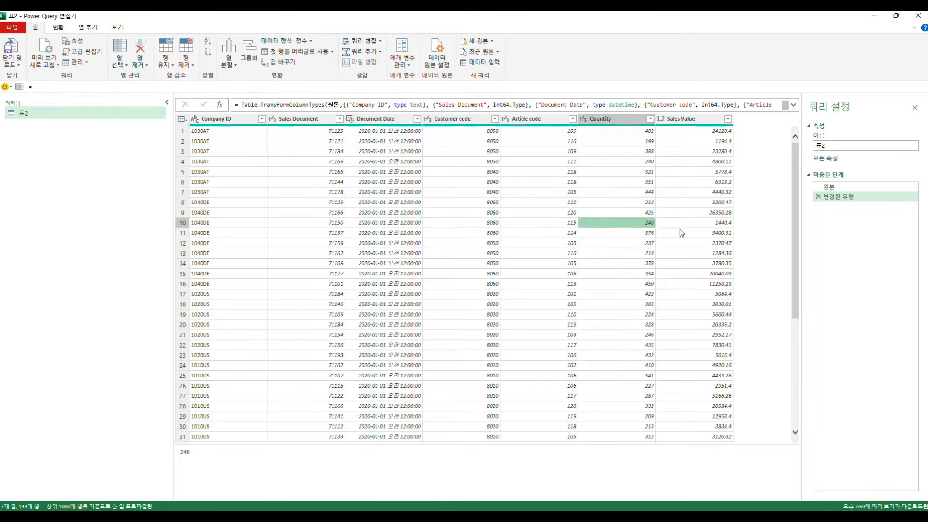
click(680, 226)
click(402, 225)
click(187, 155)
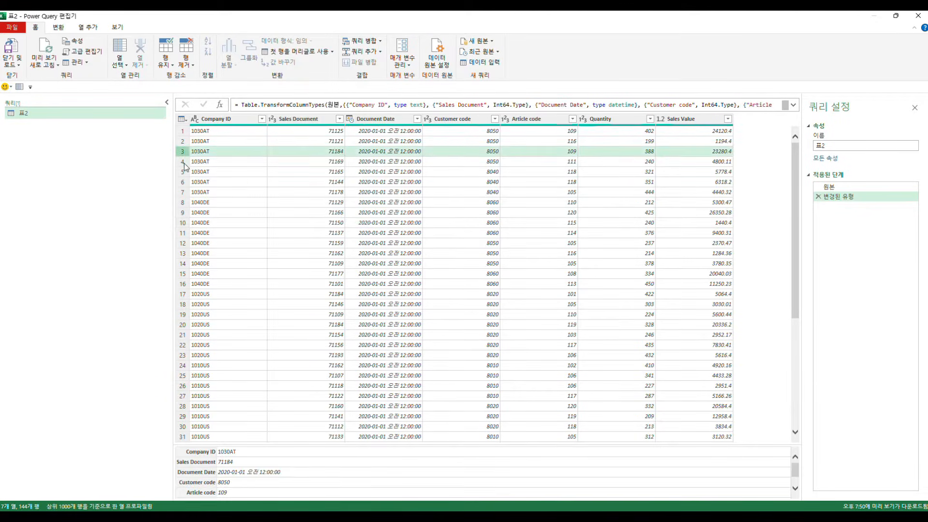
click(187, 163)
click(187, 179)
click(187, 212)
click(254, 222)
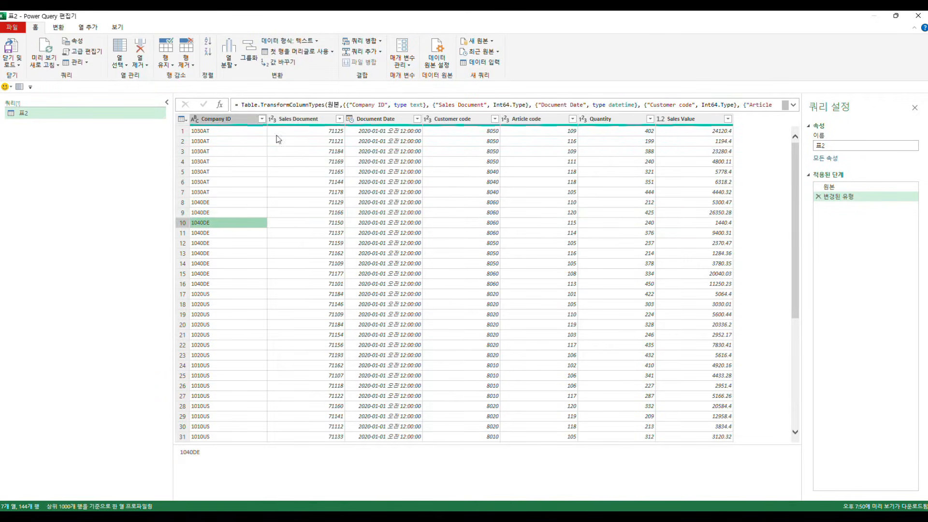
click(217, 151)
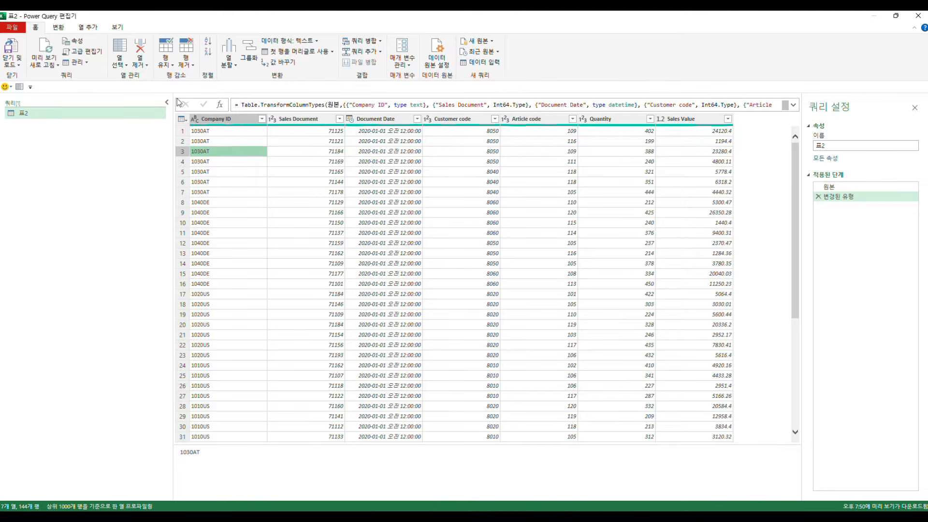
click(117, 65)
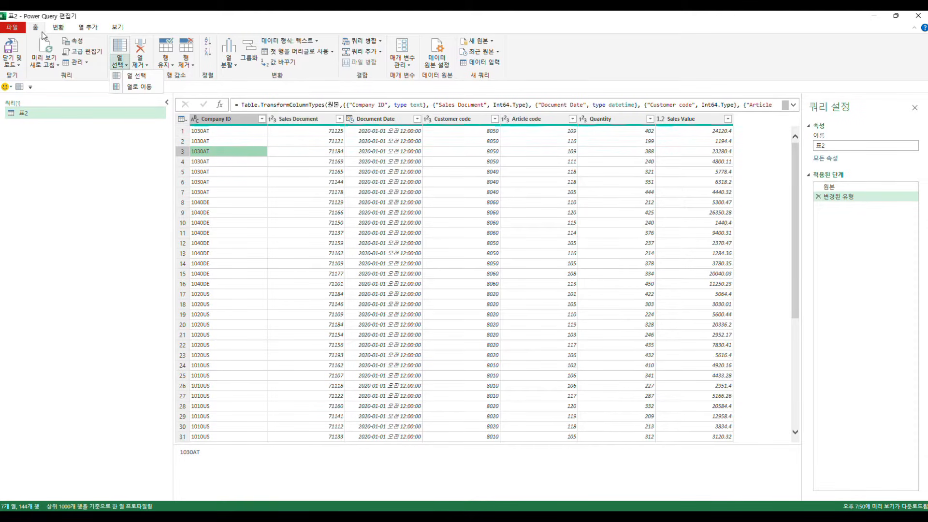
click(238, 165)
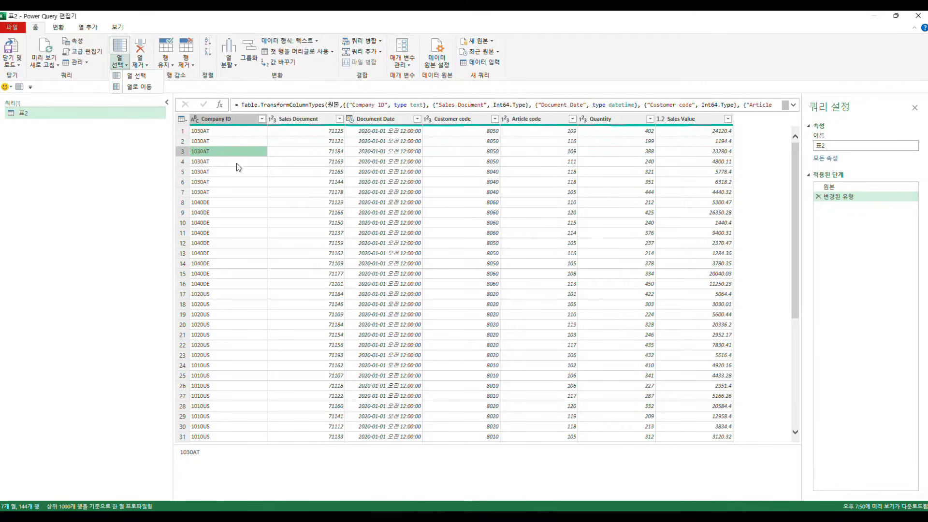
click(230, 120)
click(359, 121)
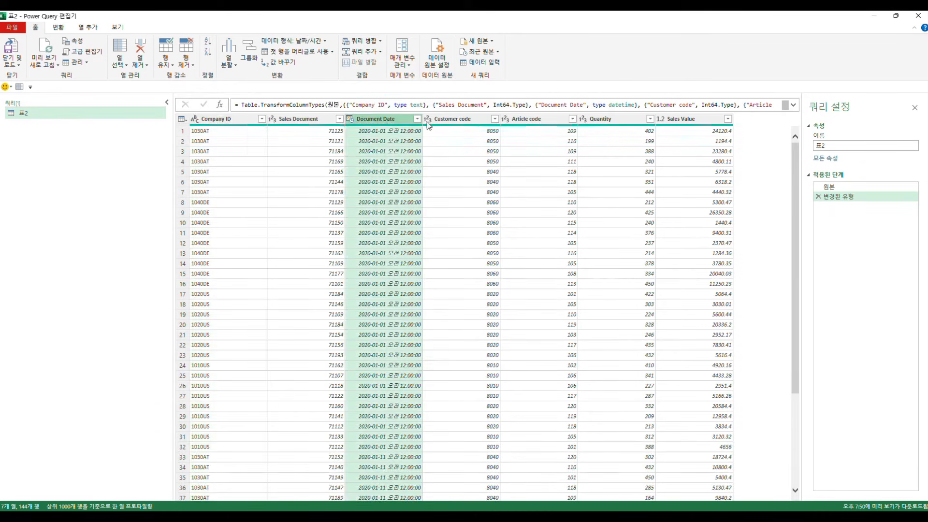
click(452, 120)
click(249, 162)
Step: Keep only the Document Date and Article code columns in the query using Choose Columns
click(119, 64)
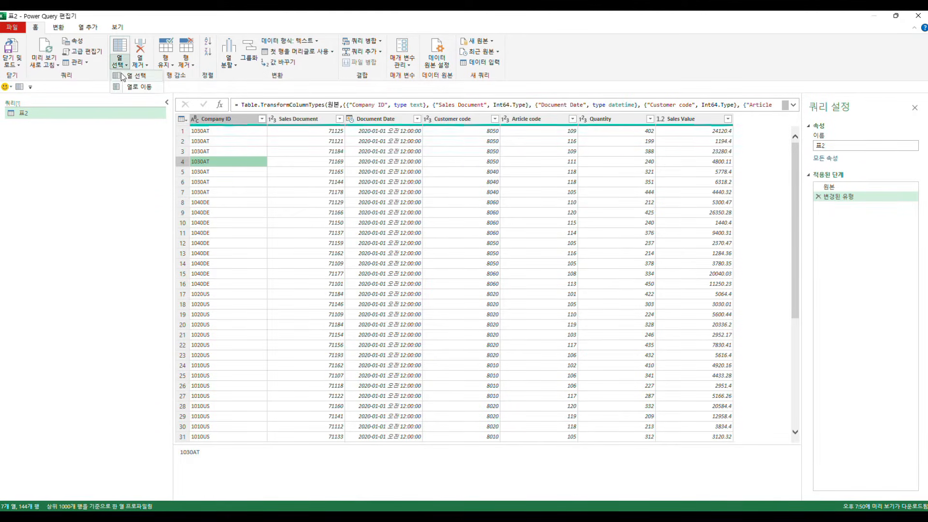
click(127, 77)
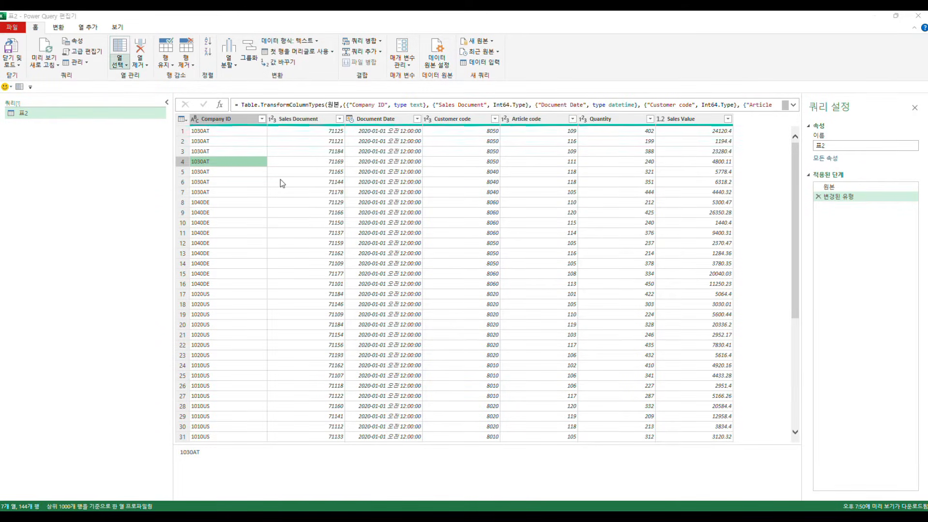
click(402, 173)
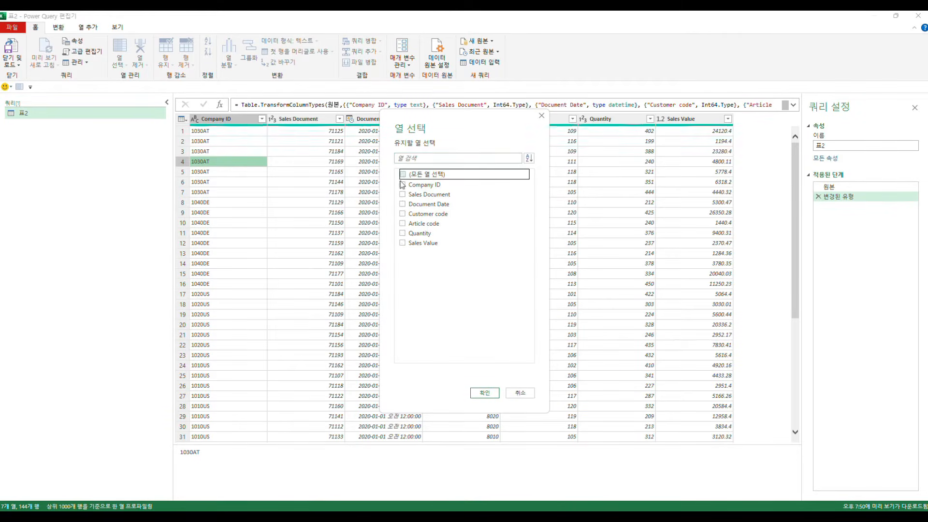
click(402, 222)
click(402, 203)
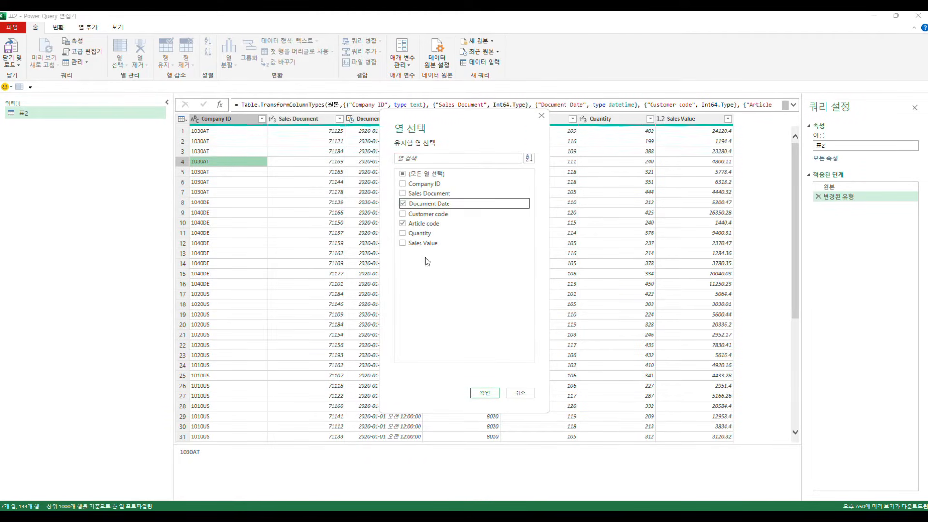
click(497, 395)
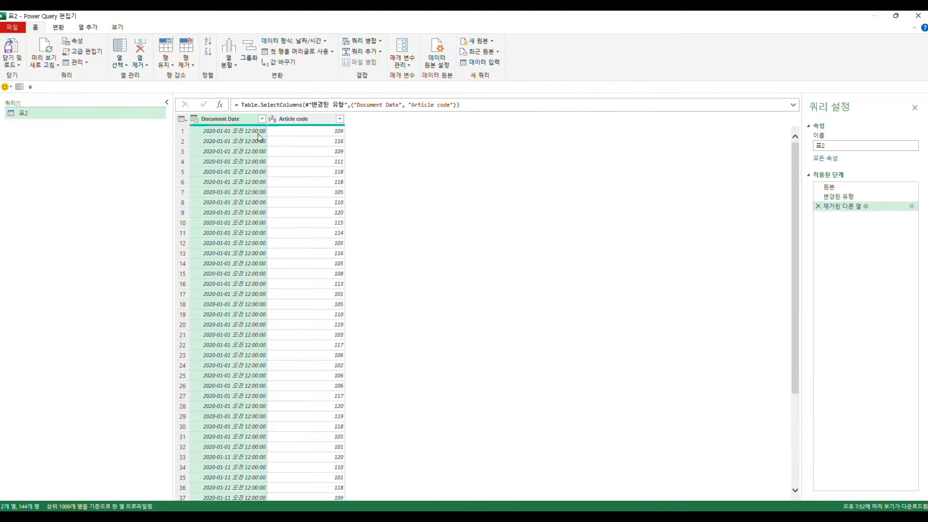
Step: Examine the Document Date and Article code columns of the reduced table
click(280, 141)
click(224, 160)
click(279, 151)
click(244, 161)
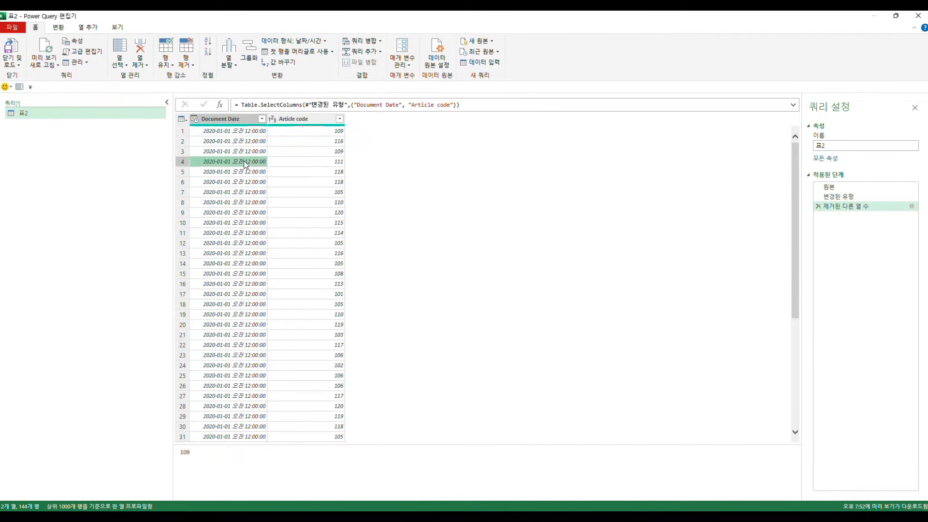
click(297, 164)
click(237, 121)
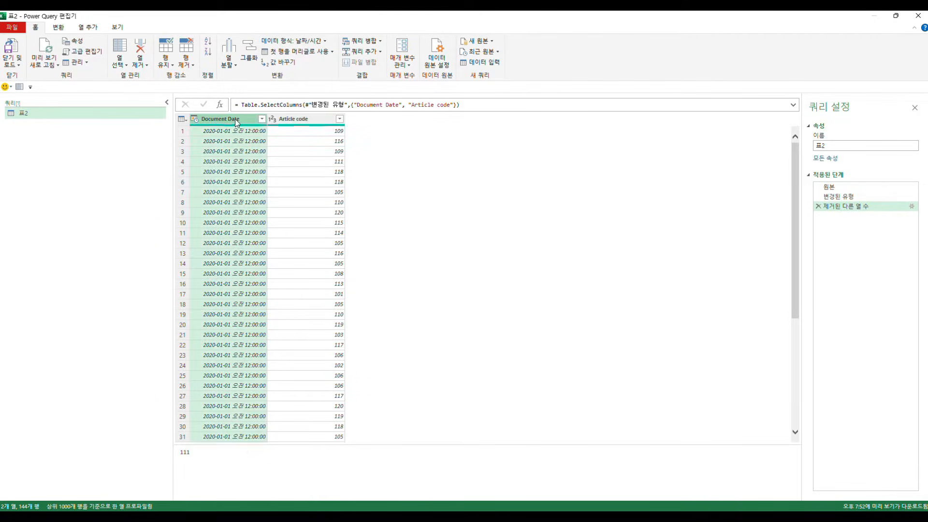
click(300, 124)
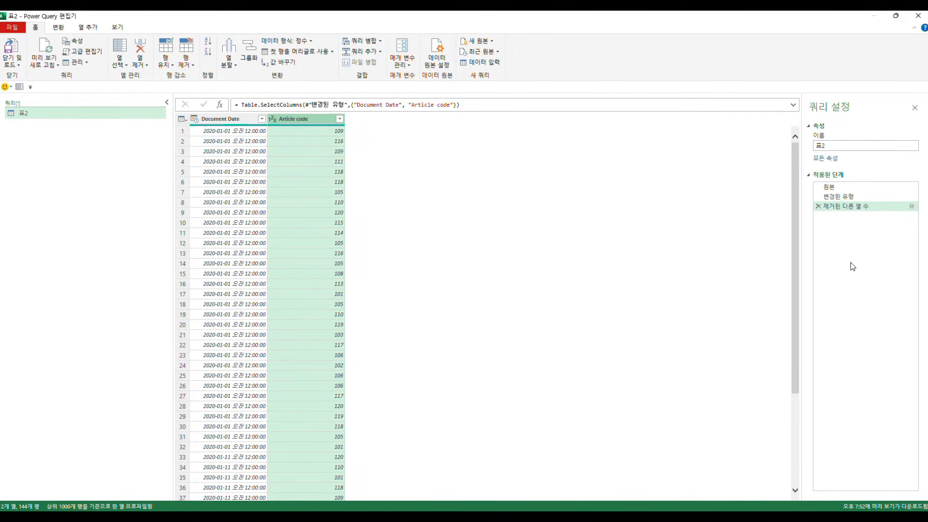
Step: Compare the query's last two applied steps and delete the one that removed the other columns
click(827, 195)
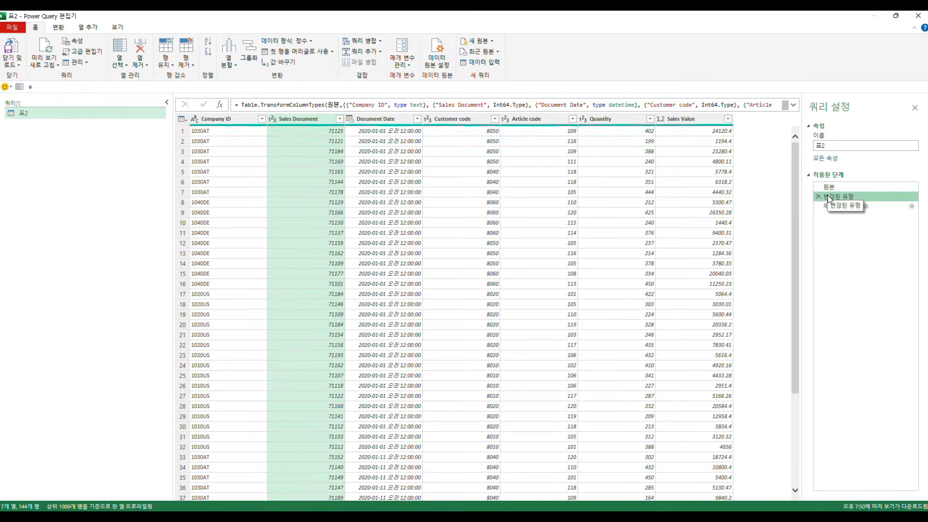
click(854, 206)
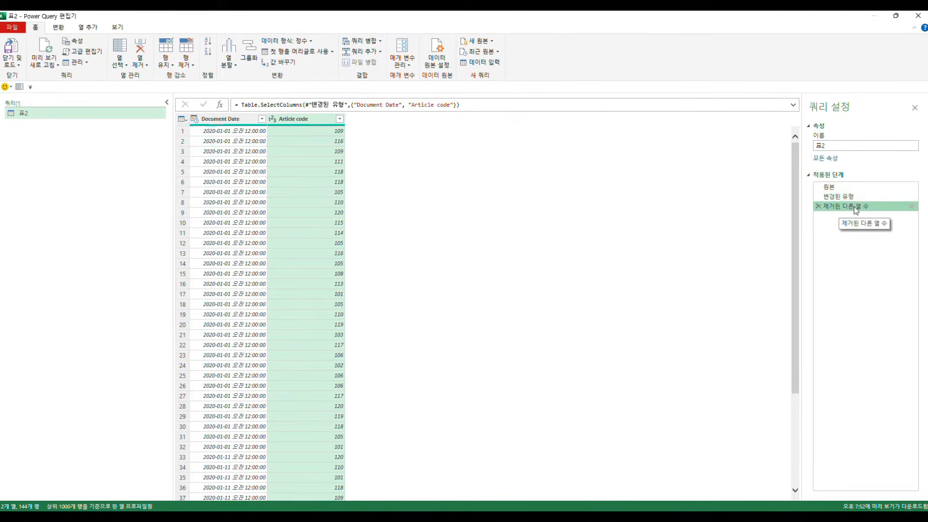
click(819, 207)
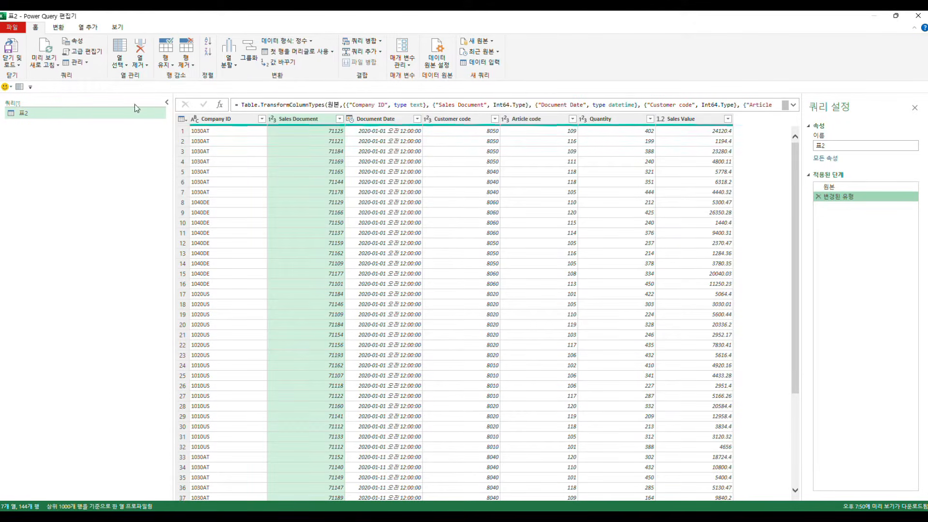
Step: Jump to the Document Date column using Go to Column
click(115, 69)
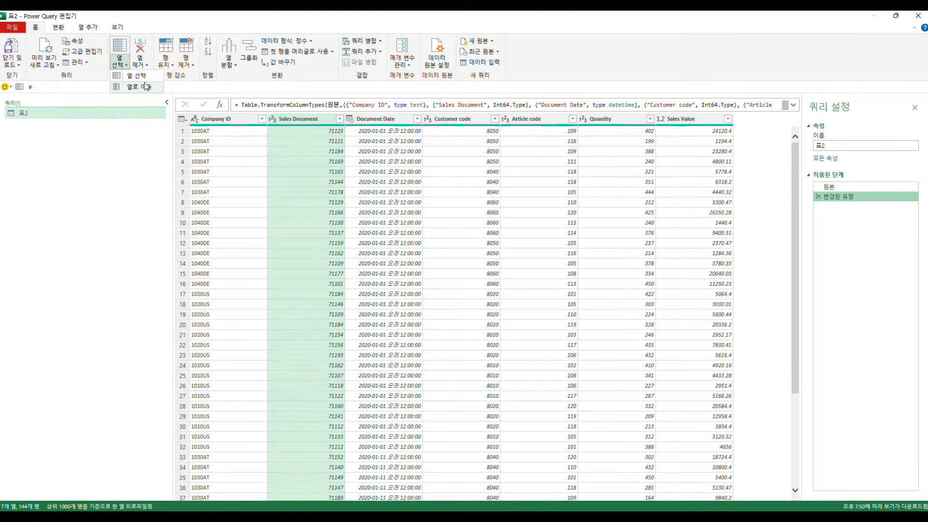
click(139, 87)
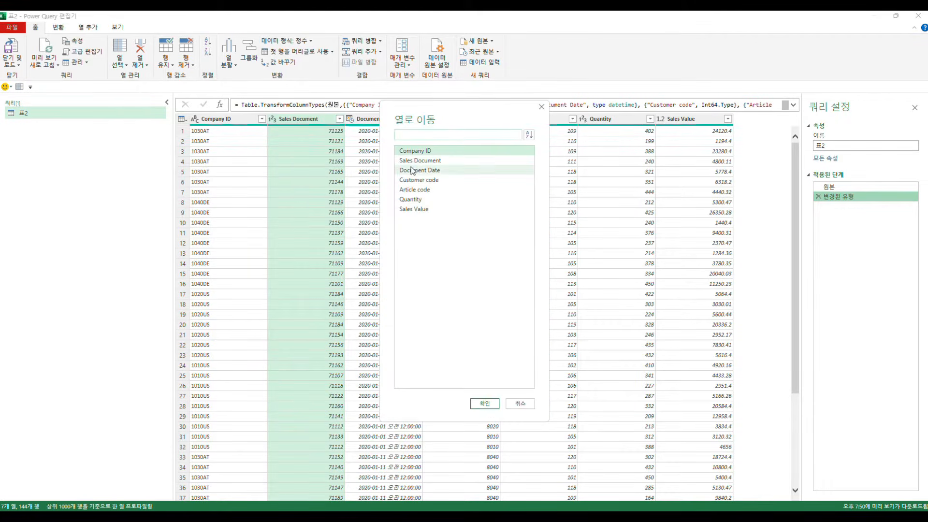
double_click(415, 173)
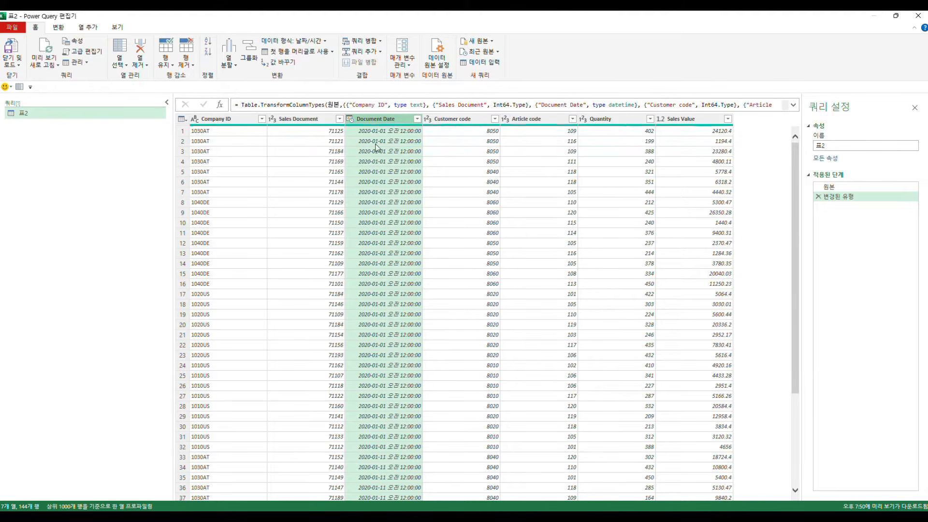
click(120, 61)
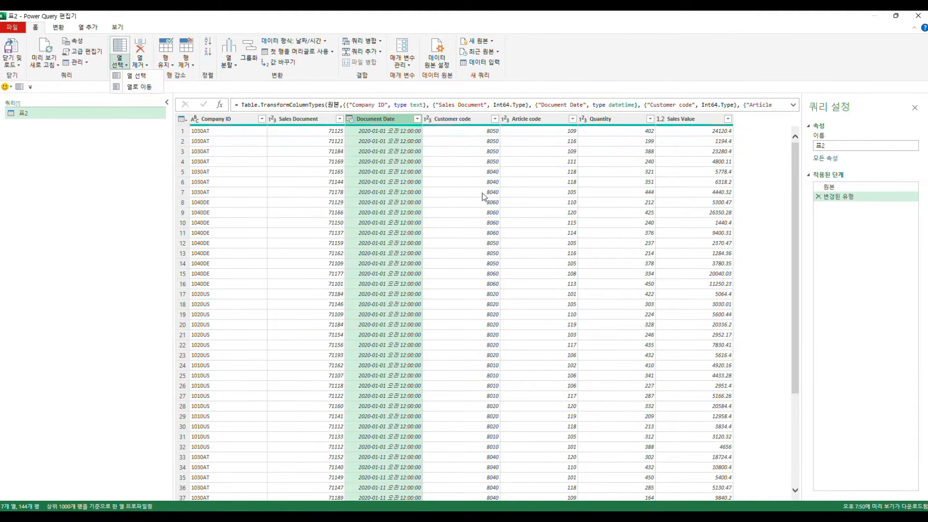
click(227, 160)
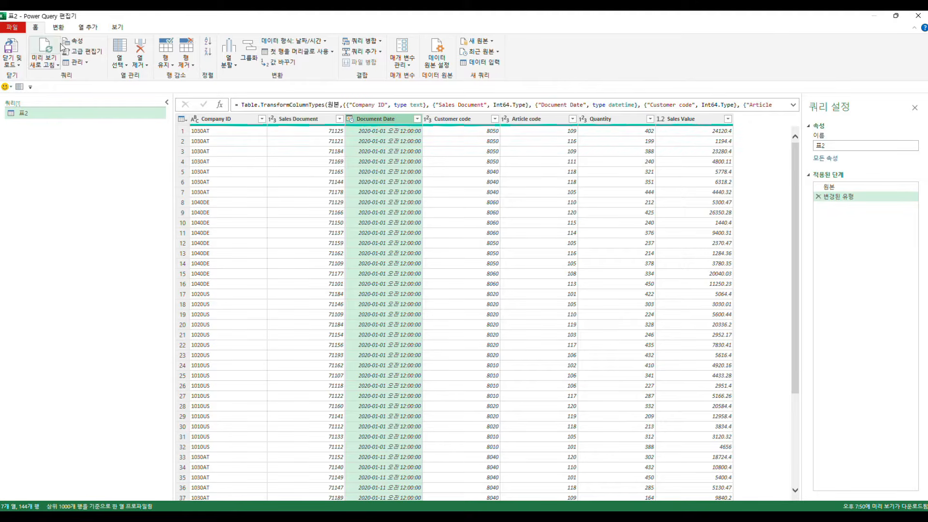
click(312, 141)
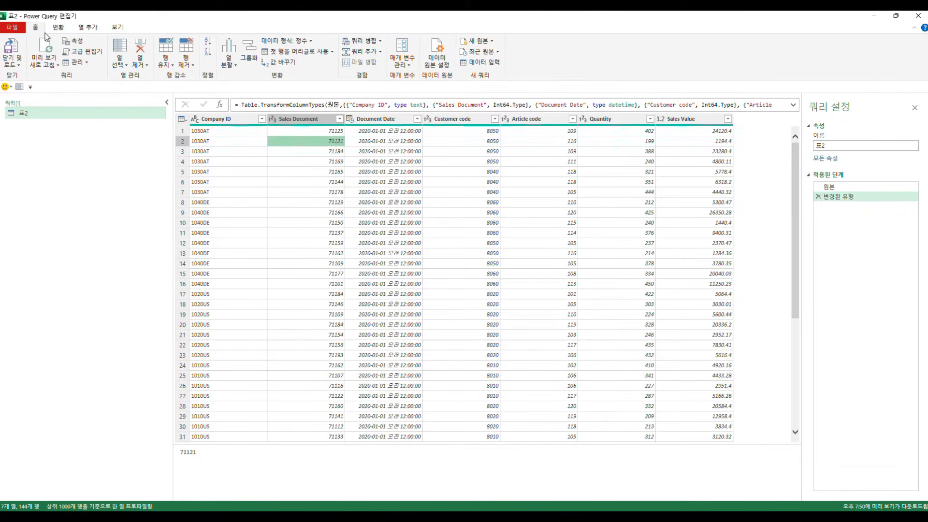
Step: Multiply the values of the Sales Document column in place by 10
click(61, 28)
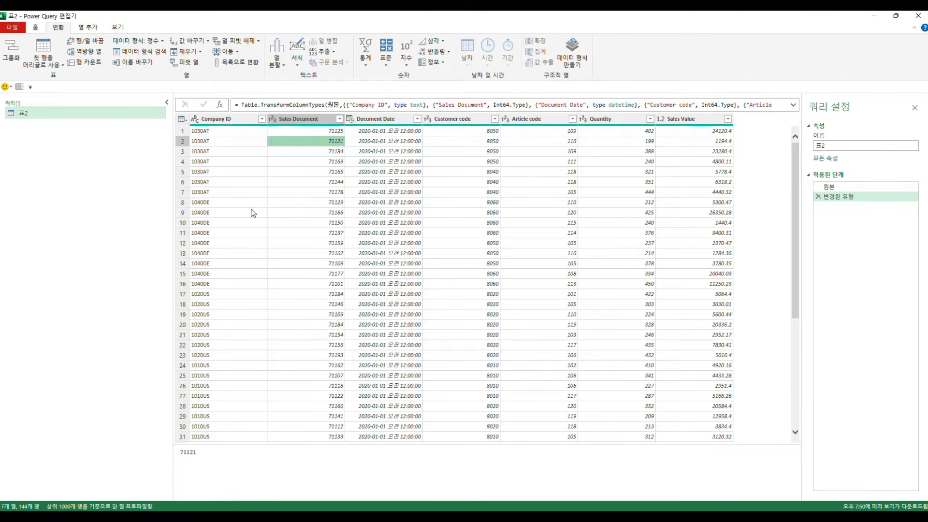
click(87, 27)
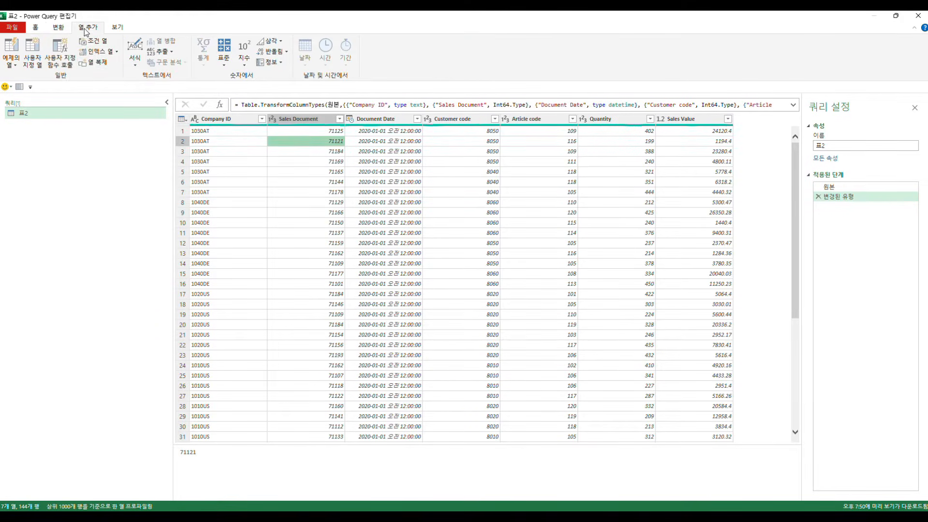
click(58, 28)
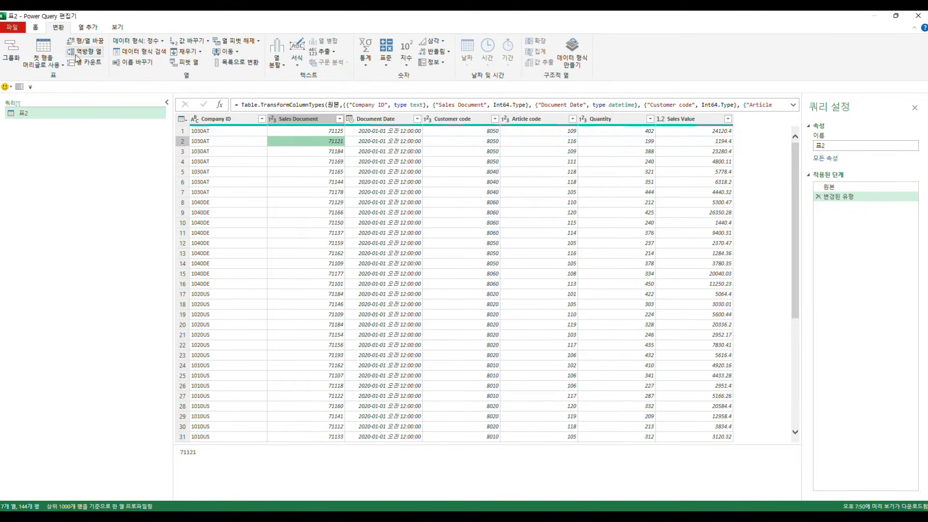
click(316, 117)
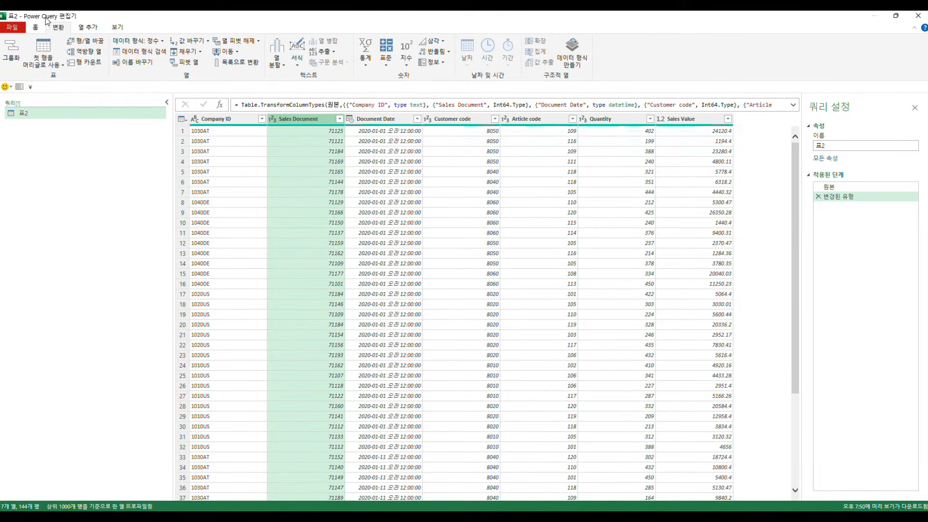
click(385, 53)
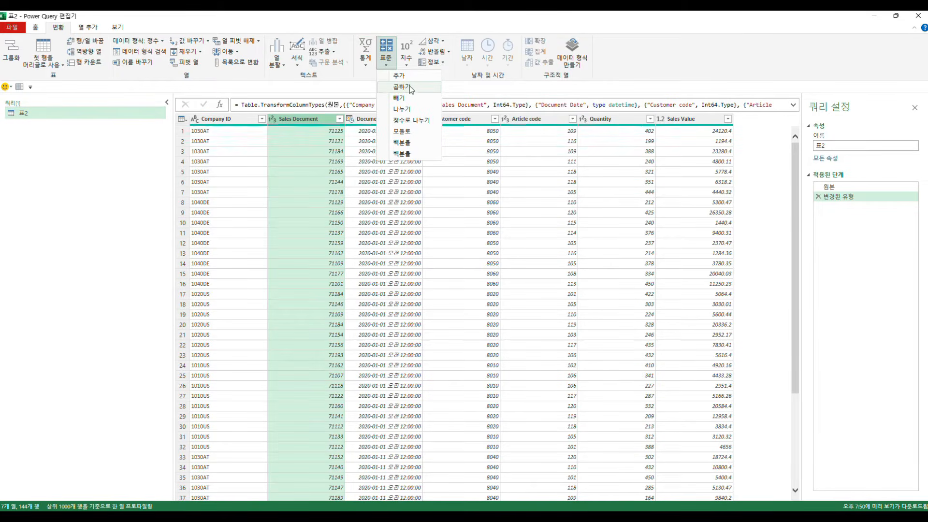
click(401, 87)
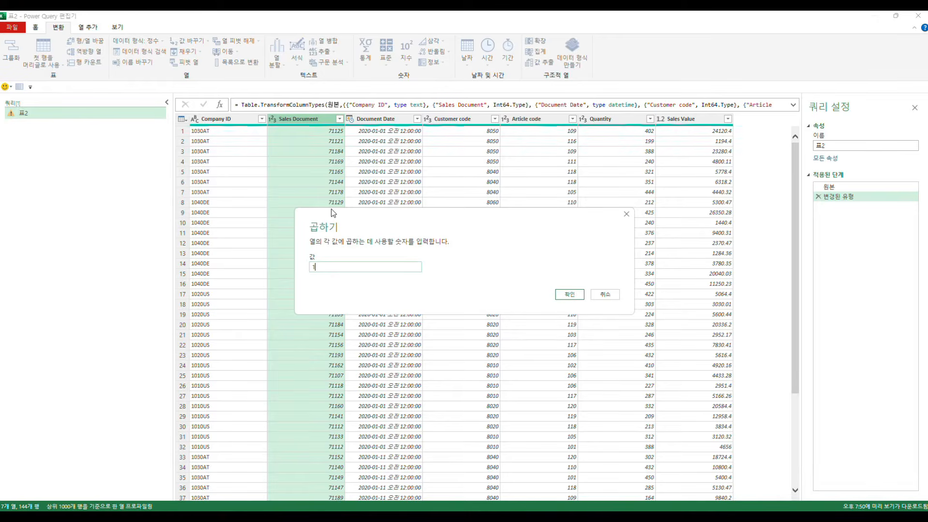
text(10)
click(568, 294)
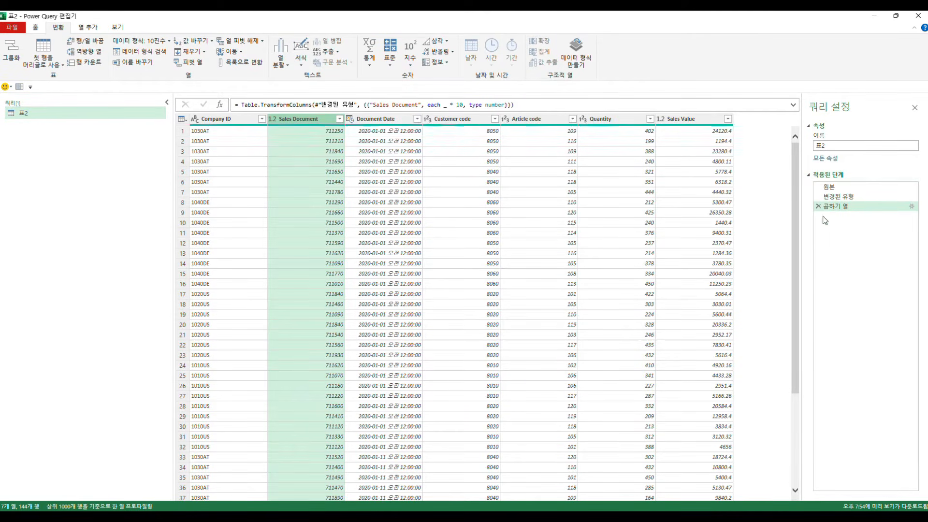
Step: Change the multiplication step's factor to 100, then delete that step from the query
click(910, 207)
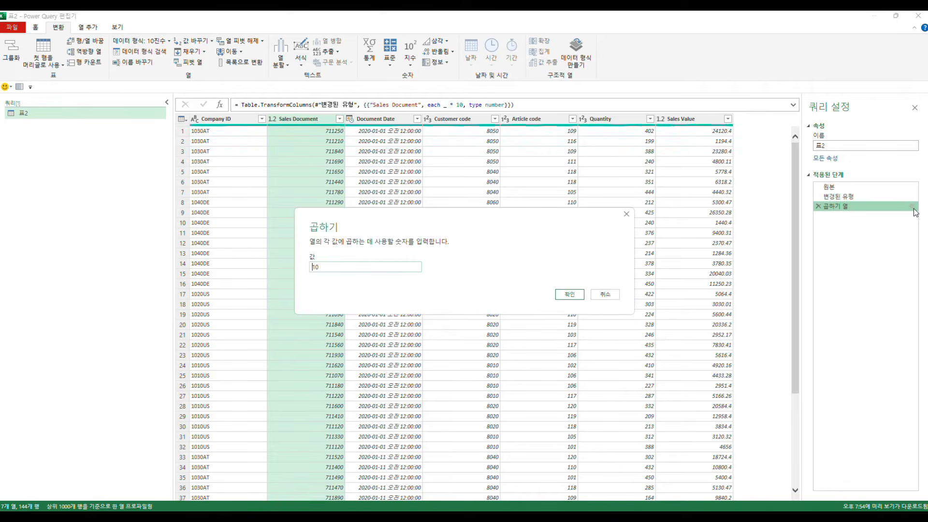
click(327, 268)
click(575, 298)
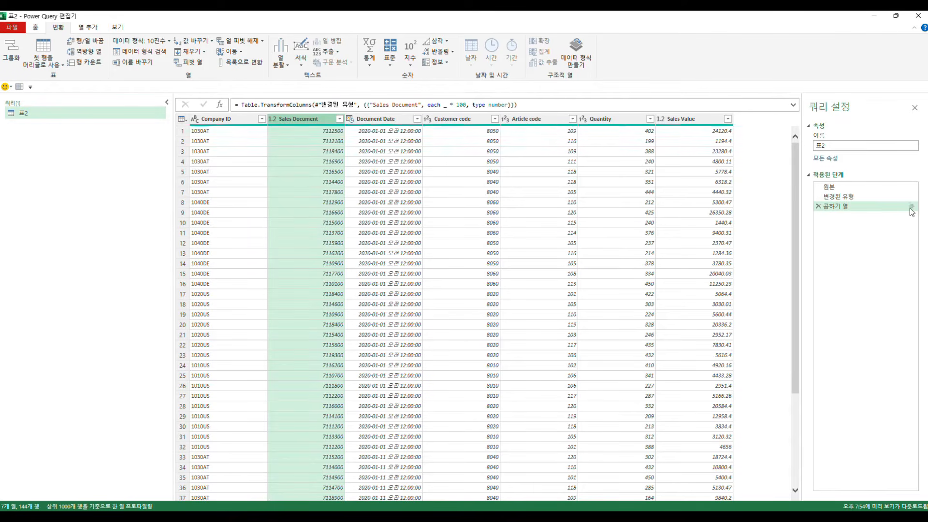
click(818, 206)
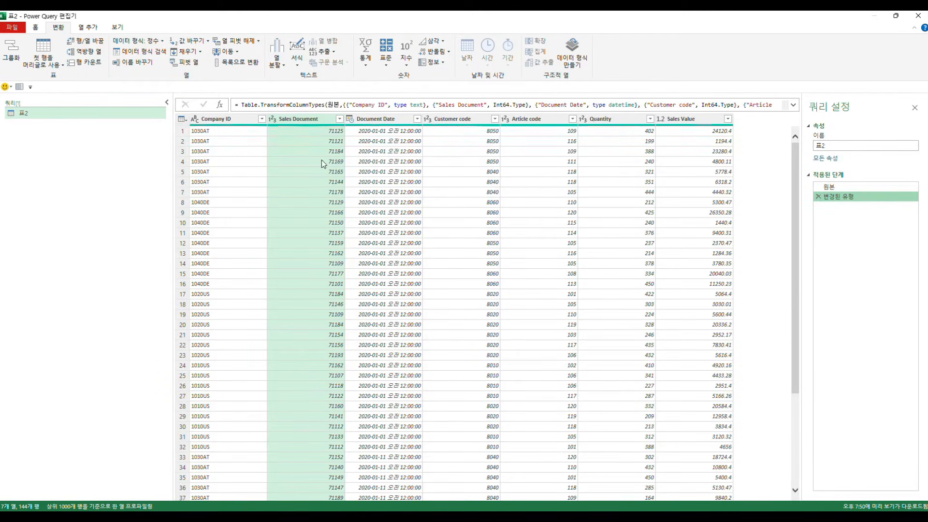
Step: Add a new column holding the Sales Document values multiplied by 10
click(314, 119)
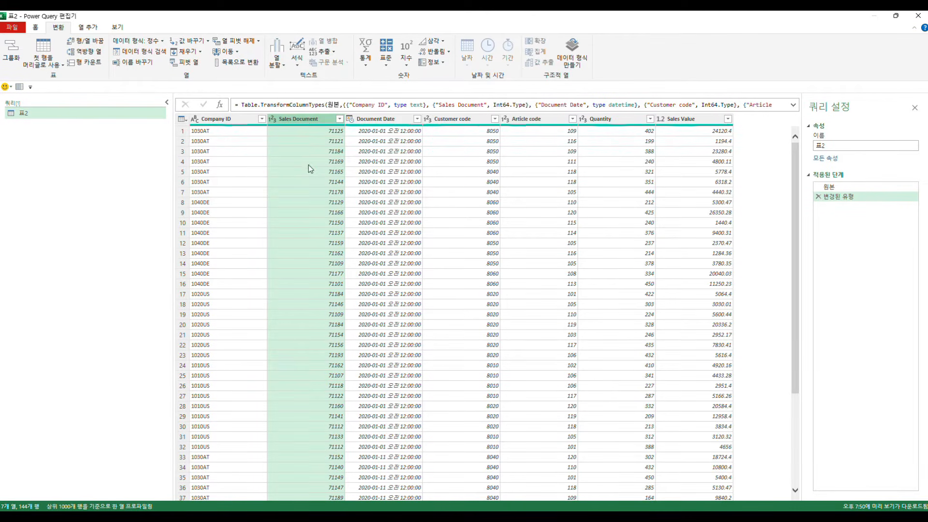
click(86, 28)
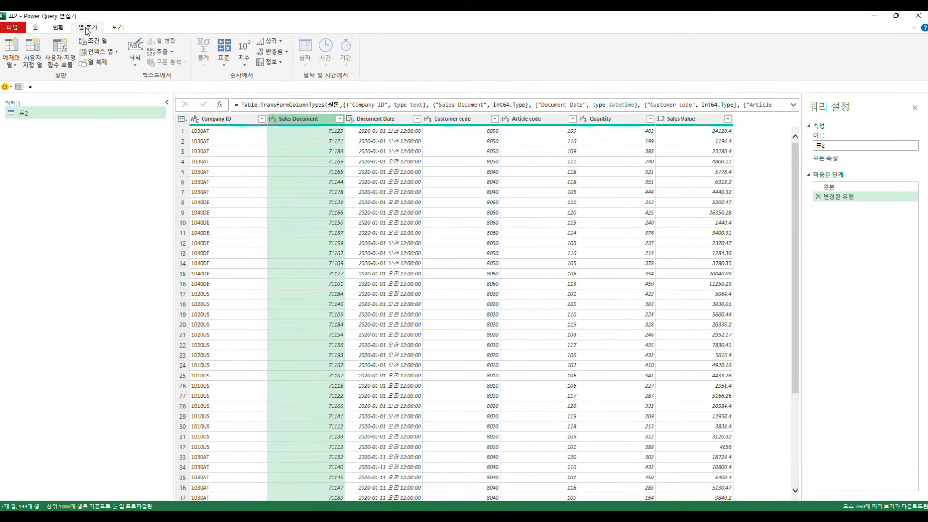
click(225, 67)
click(265, 87)
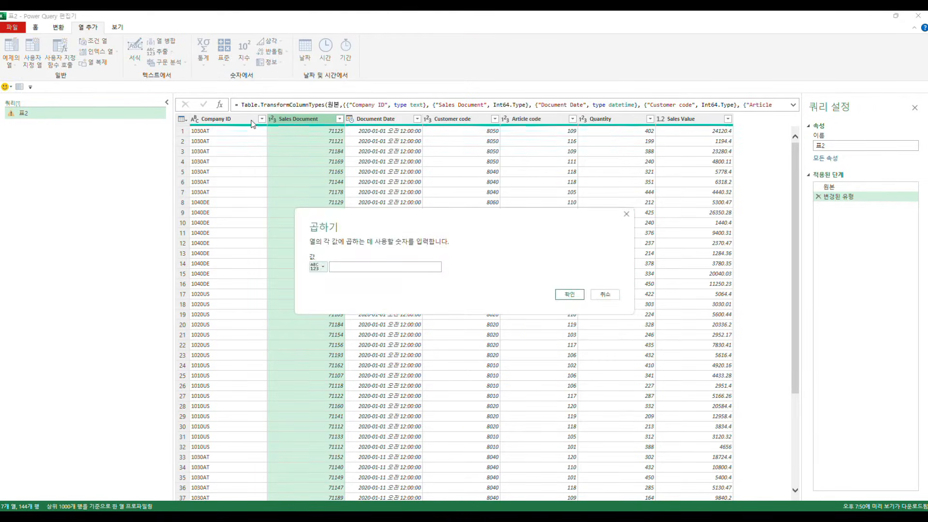
click(358, 266)
click(566, 294)
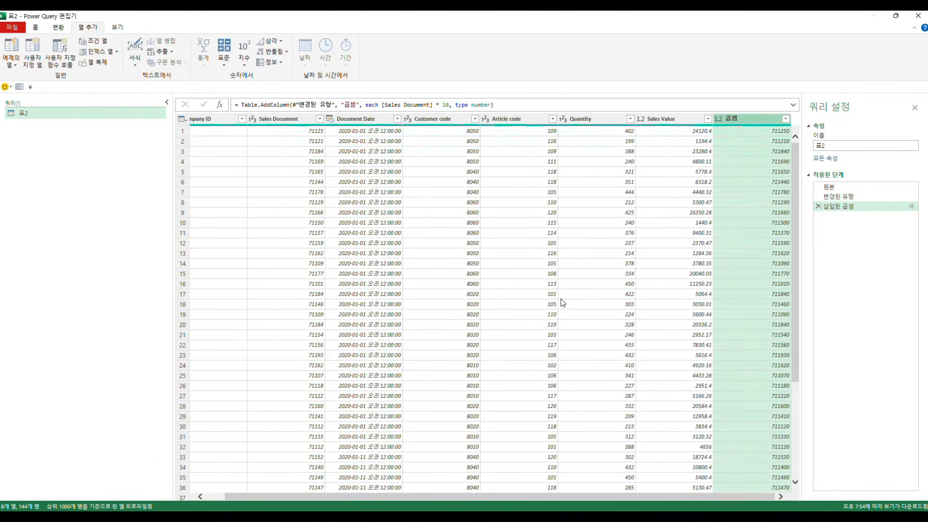
Step: Compare the Sales Document column with the added multiplication column and delete the step that inserted it
click(281, 120)
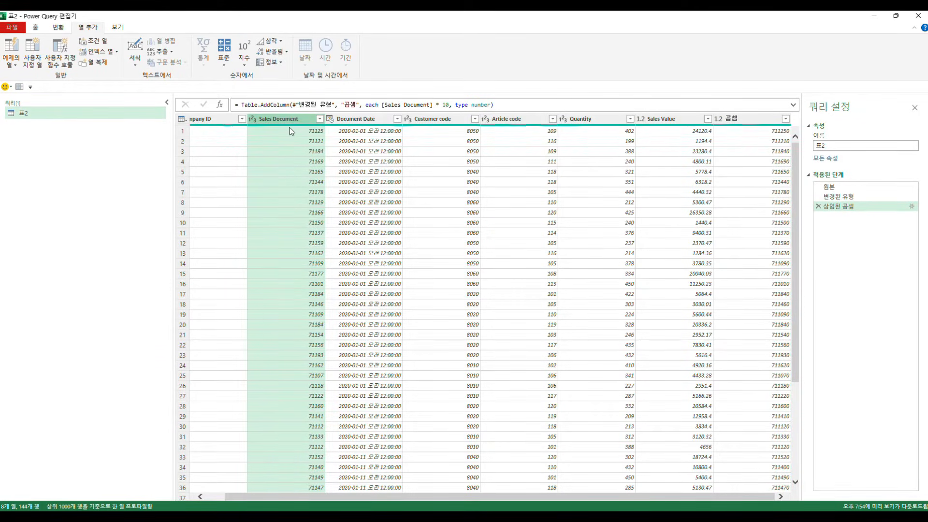
click(756, 118)
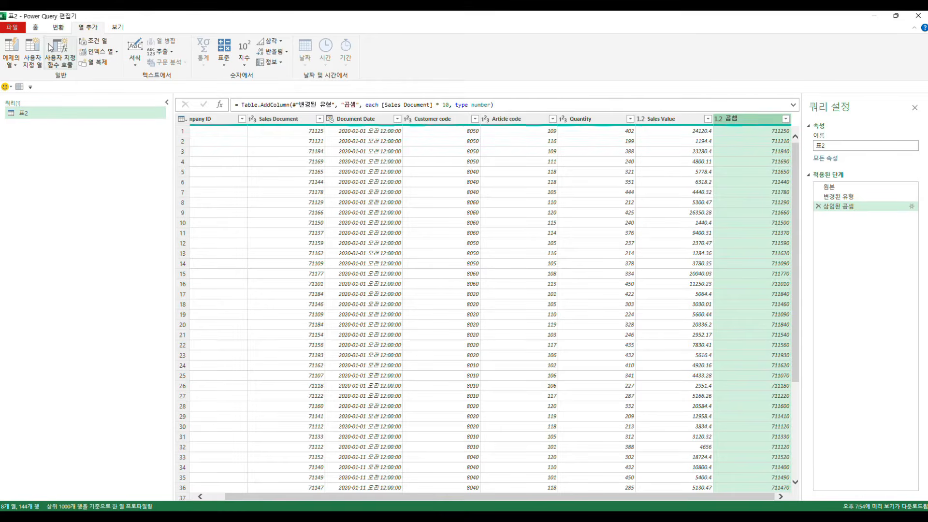
click(817, 206)
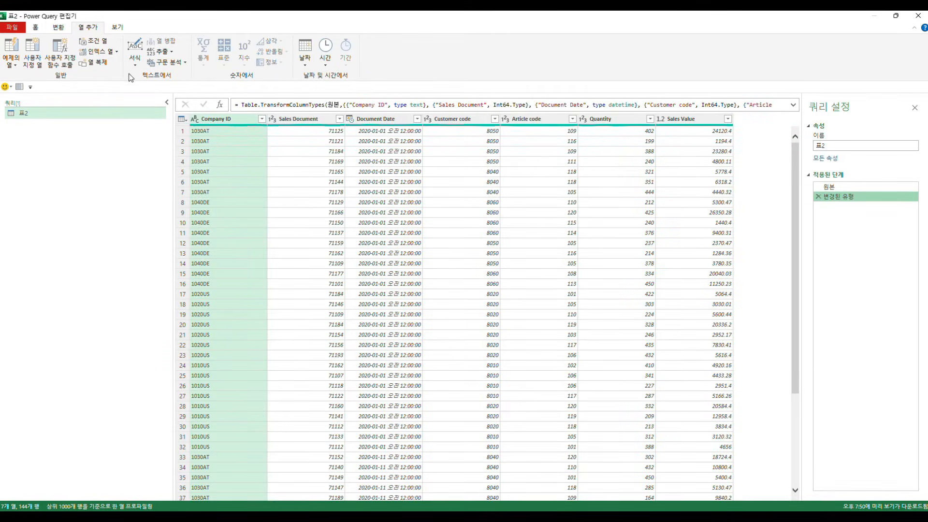
Step: Examine the Quantity values belonging to each Company ID, from 1030AT through 1040DE to 1020US
click(58, 27)
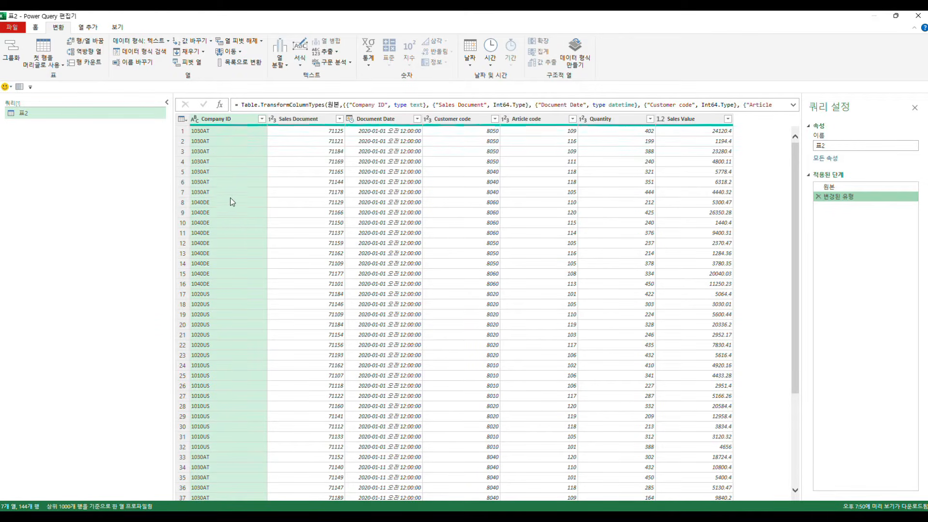
click(612, 134)
click(616, 144)
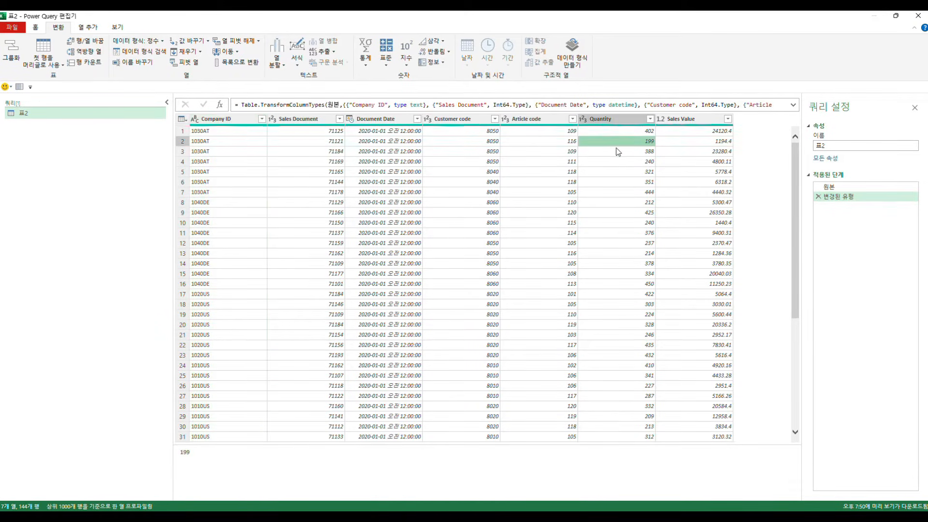
click(617, 161)
click(618, 173)
click(619, 192)
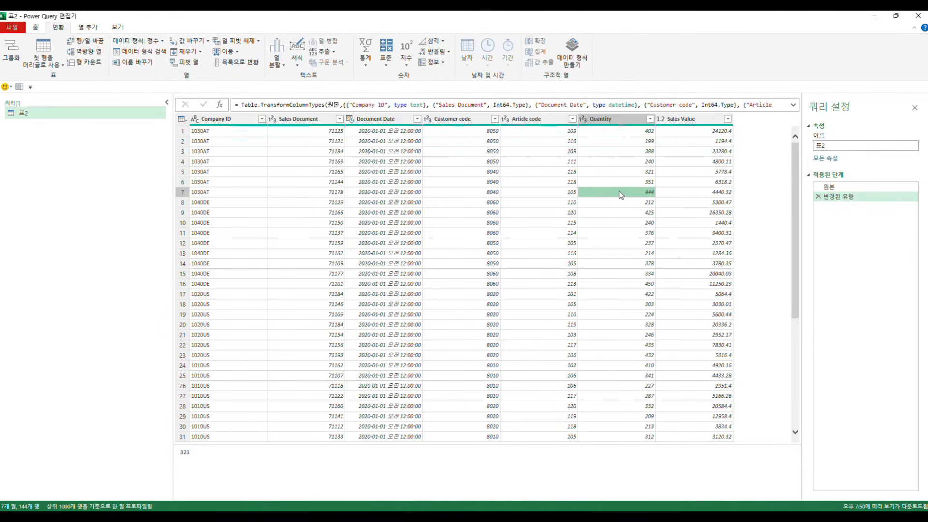
click(210, 204)
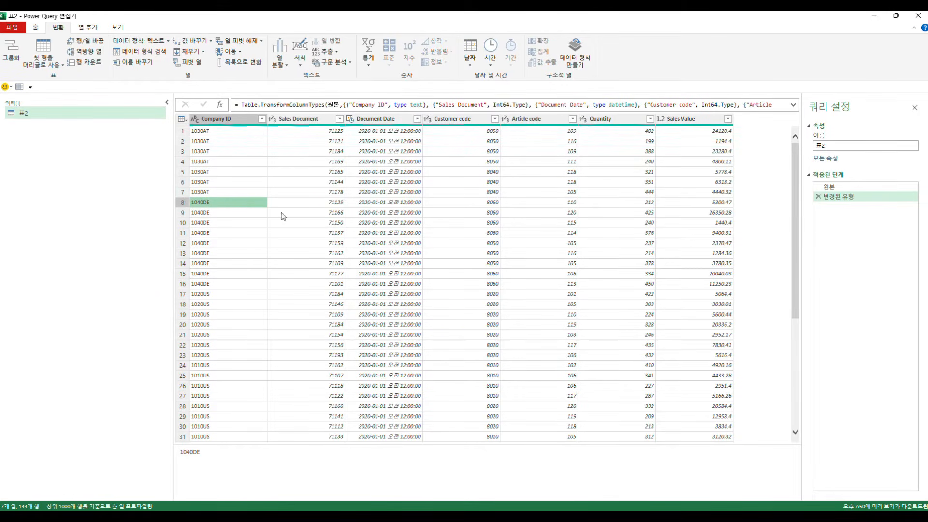
click(603, 223)
click(607, 233)
click(610, 247)
click(608, 253)
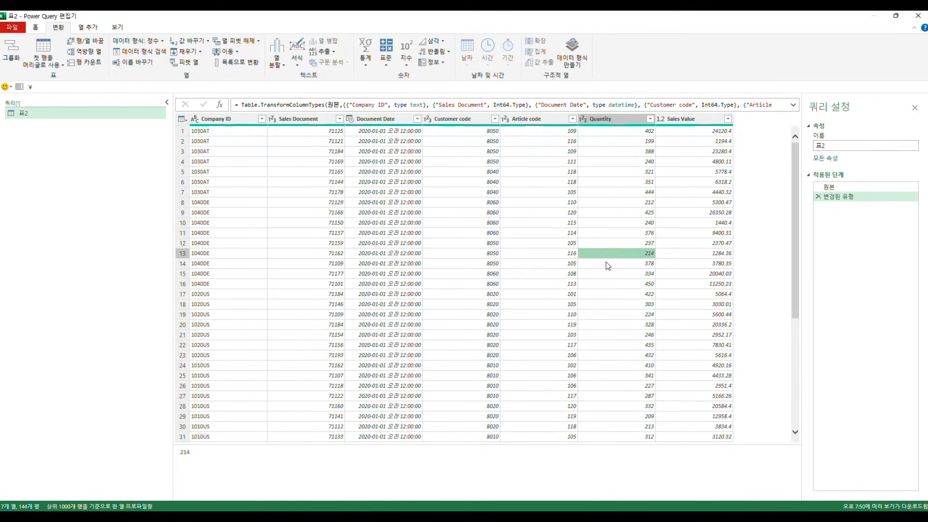
click(598, 295)
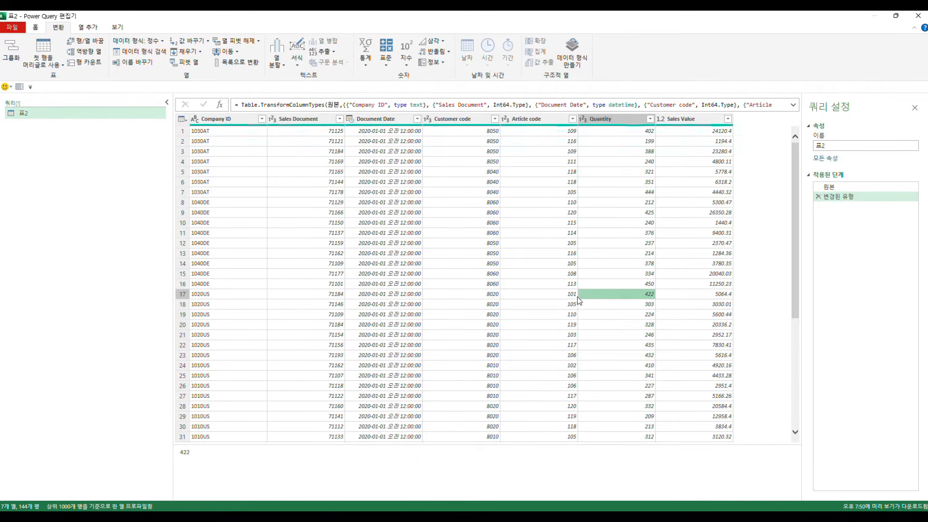
Step: Group the rows by Company ID with a new column 회사별합계 that sums Quantity
click(246, 244)
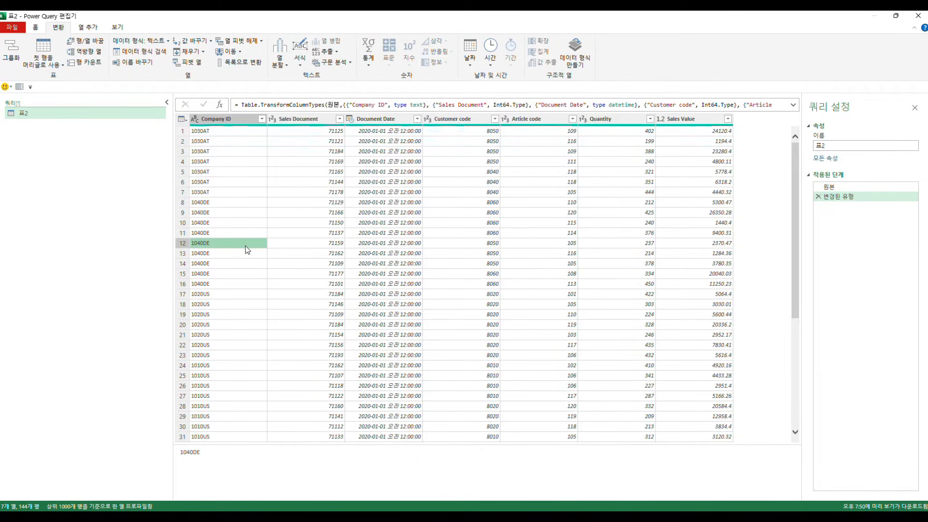
click(256, 213)
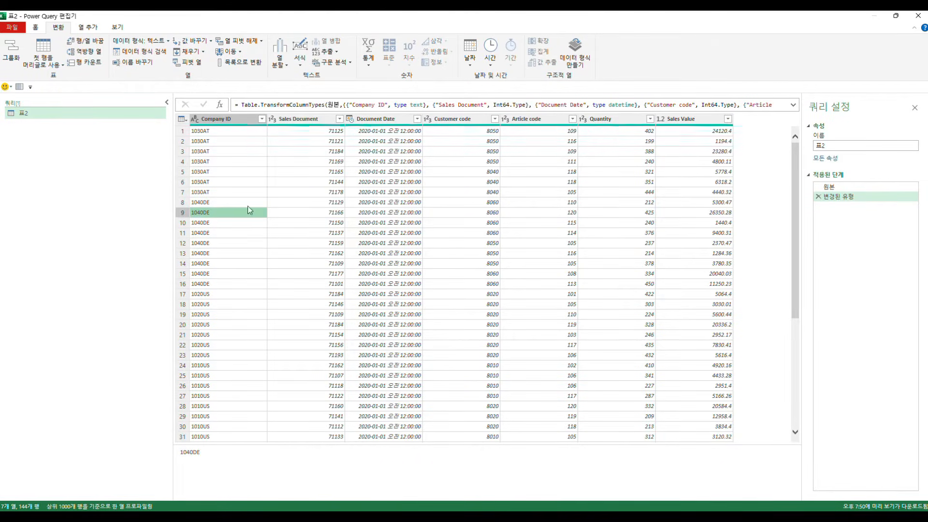
click(12, 54)
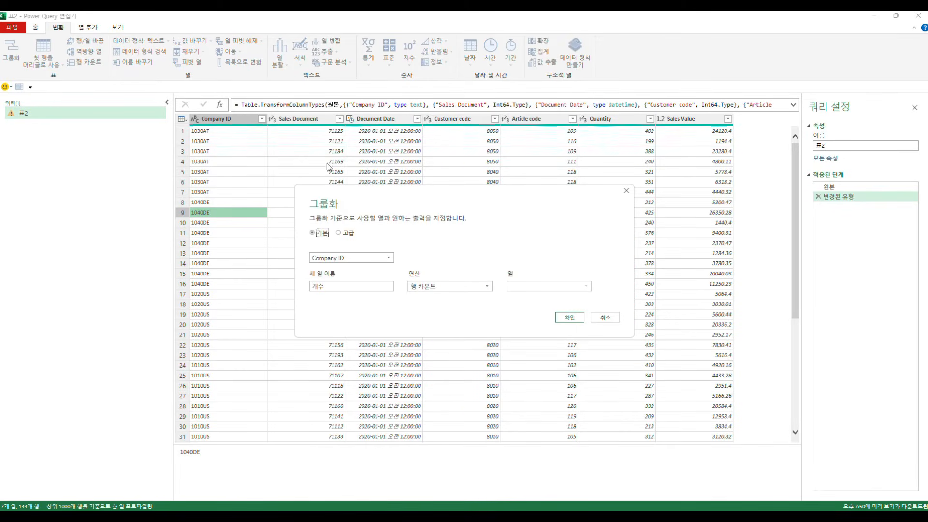
drag(366, 196, 454, 191)
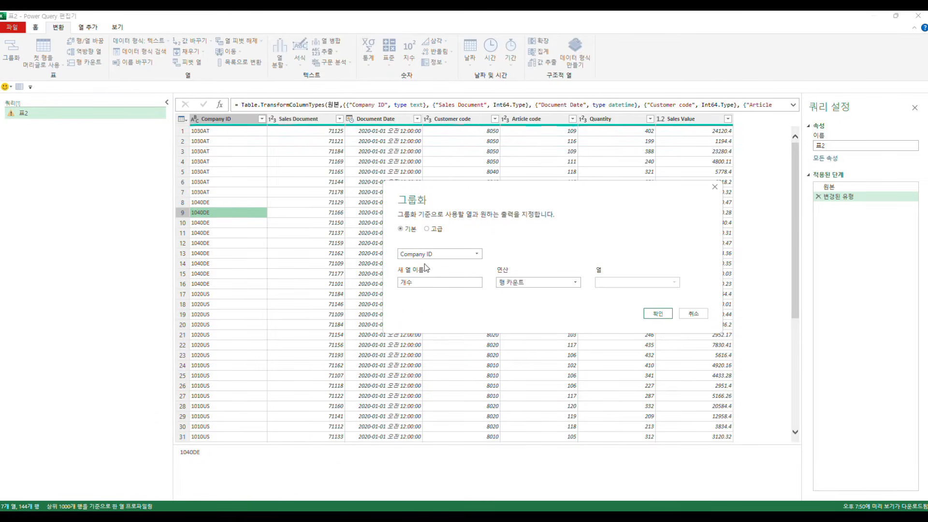
double_click(418, 281)
text(호)
text(사별합계)
click(527, 282)
click(515, 292)
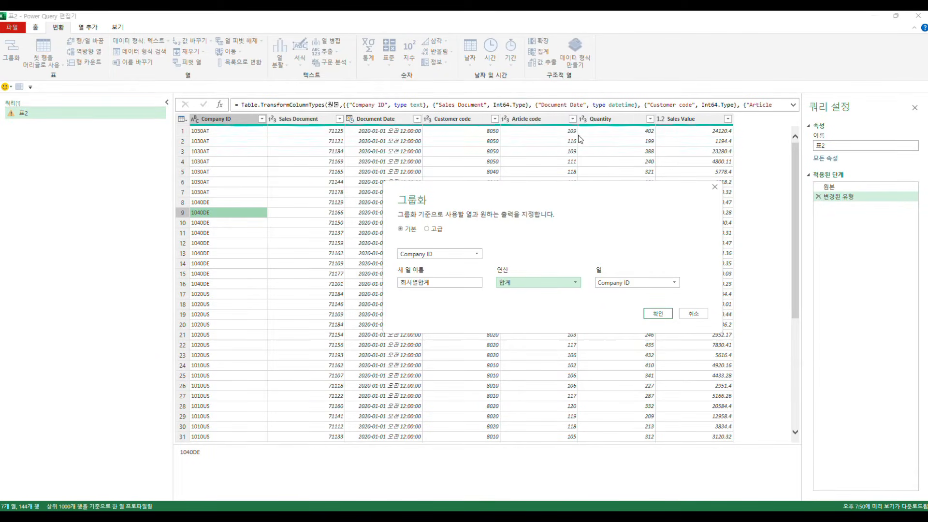
click(647, 283)
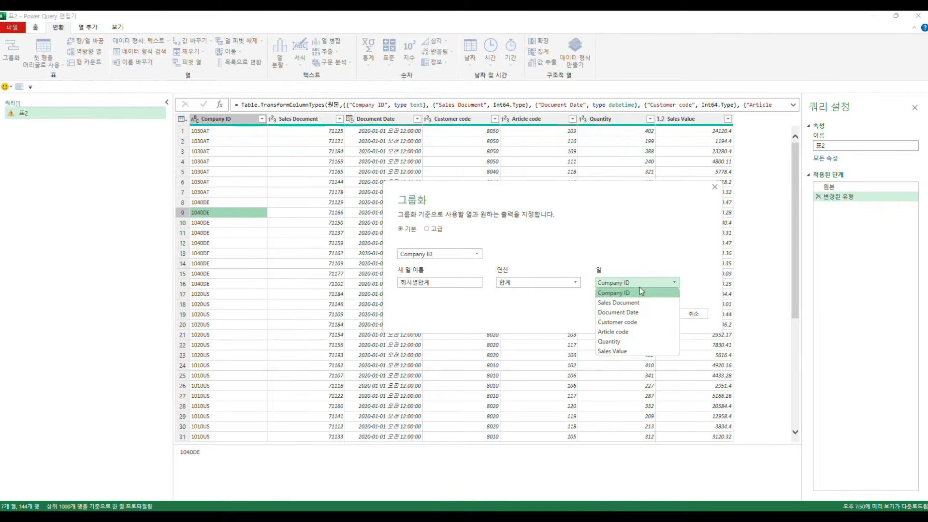
click(617, 341)
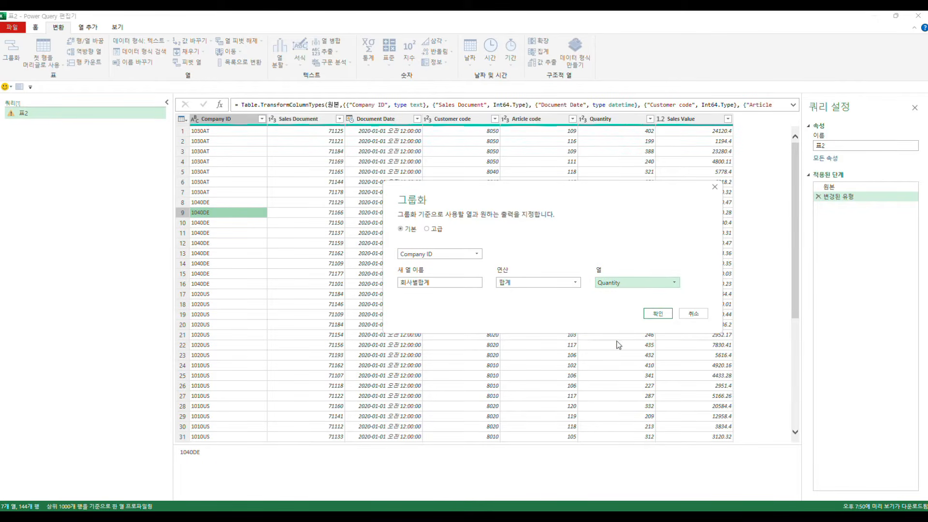
click(657, 314)
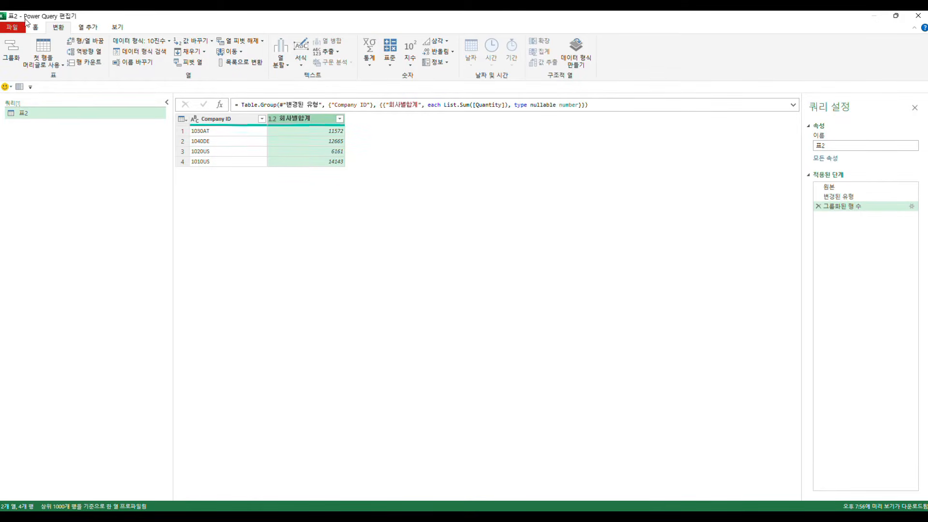
Step: Close the editor and load the grouped query as a table into cell J6 of the existing Data worksheet
click(36, 28)
click(16, 65)
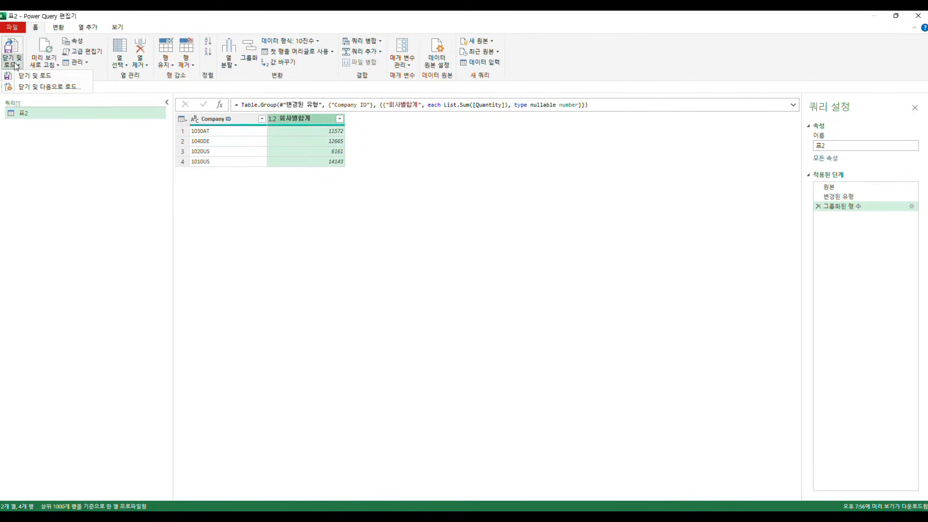
click(49, 88)
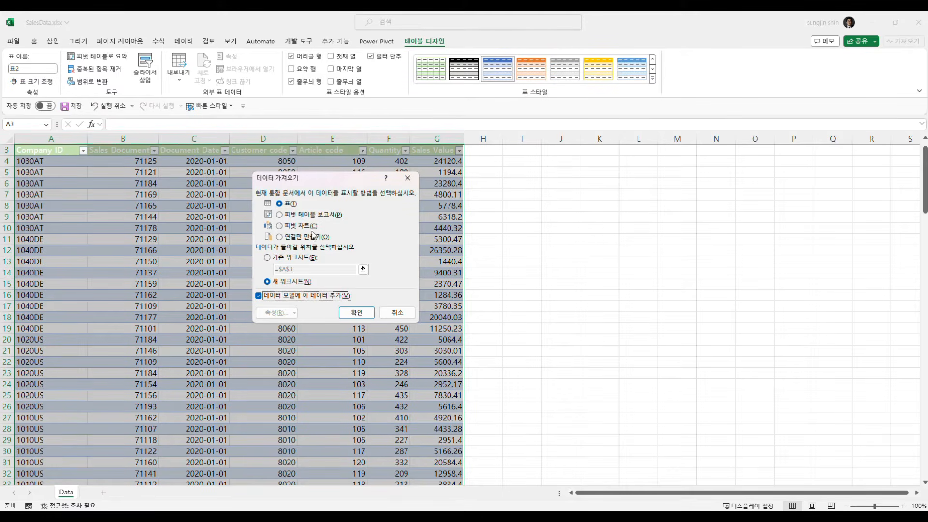
click(268, 259)
click(569, 185)
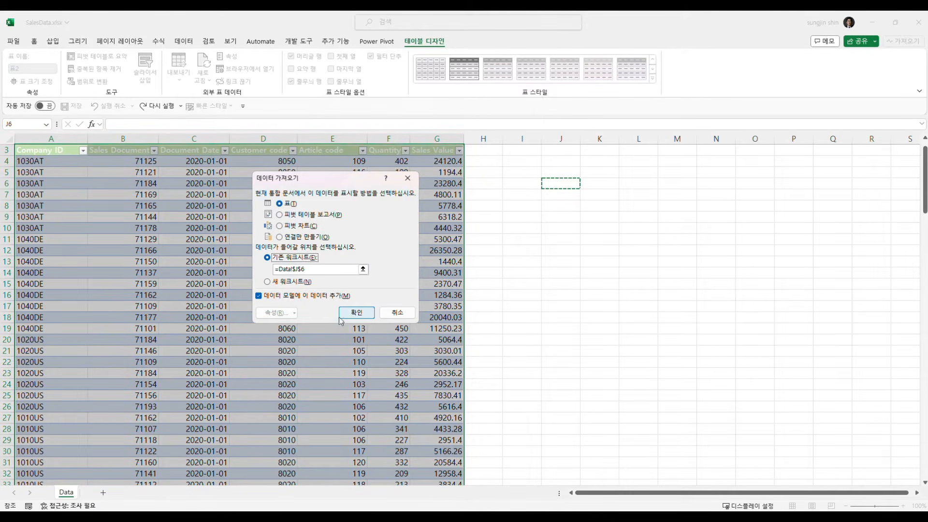
click(356, 313)
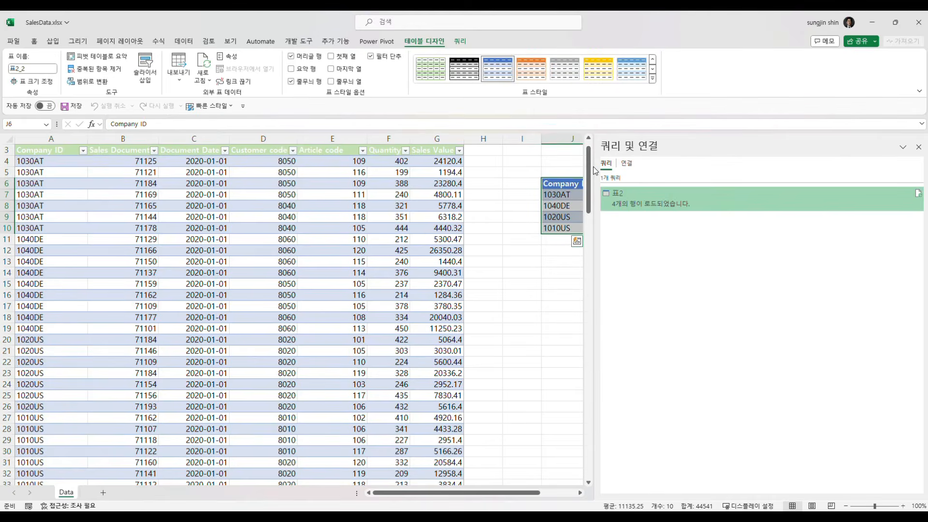
Step: Narrow the queries pane and review the loaded 회사별합계 value for each Company ID in the result table
drag(595, 166, 739, 166)
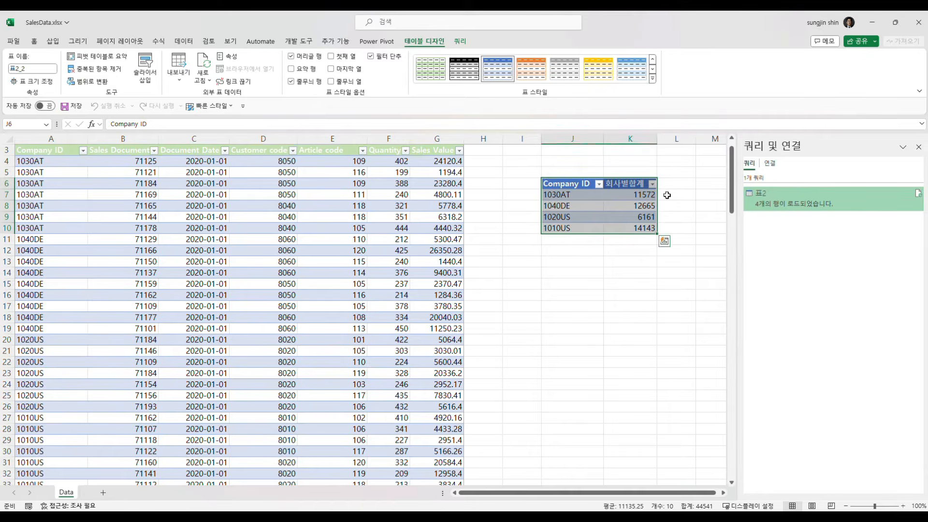
click(606, 221)
click(569, 199)
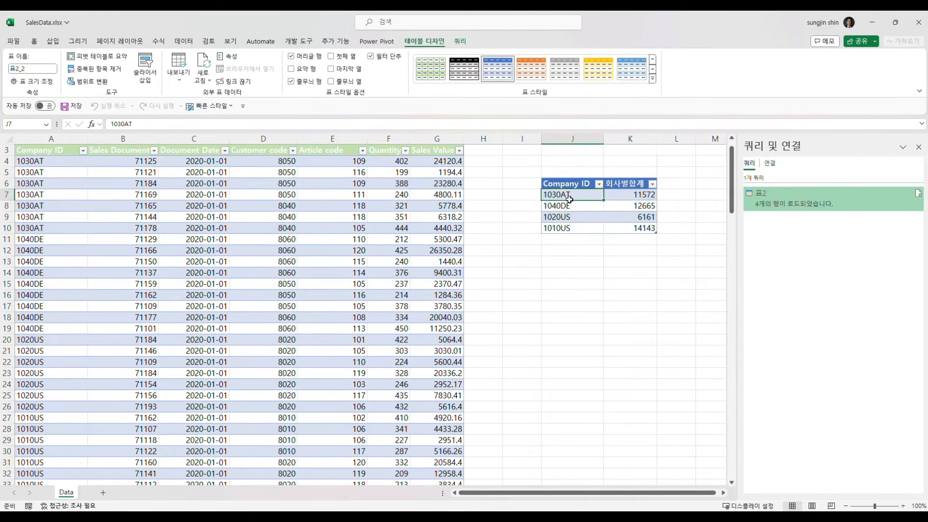
click(623, 194)
click(622, 204)
click(624, 216)
click(626, 229)
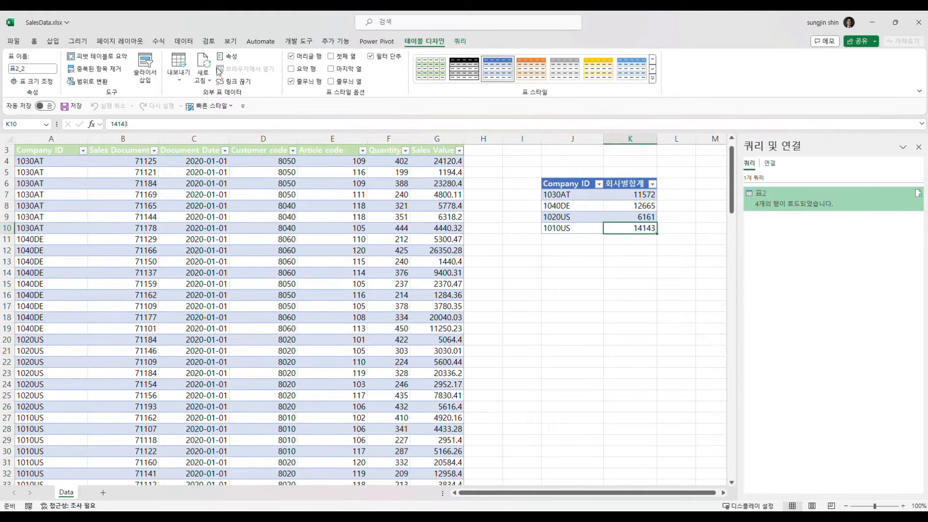
Step: Open the workbook's data model in Power Pivot and examine its Company ID and 회사별합계 columns
click(183, 46)
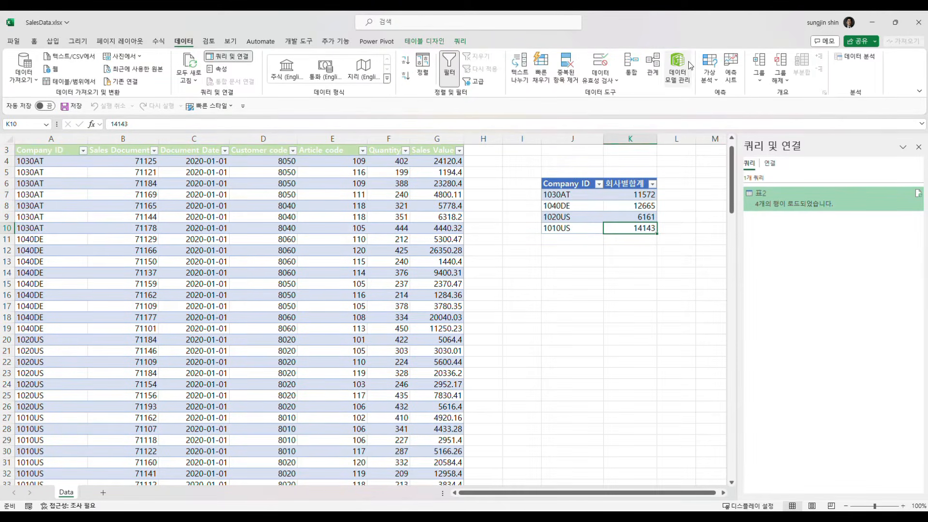
click(684, 75)
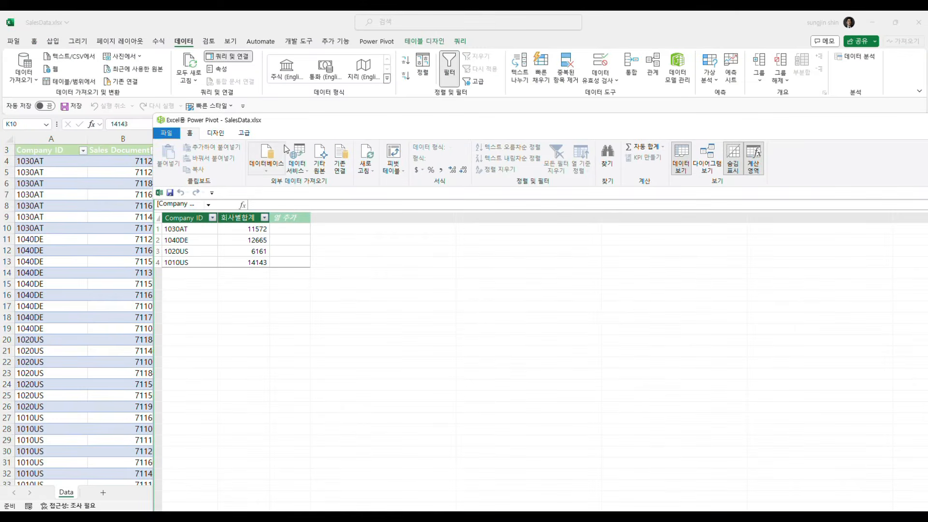
click(233, 228)
click(203, 241)
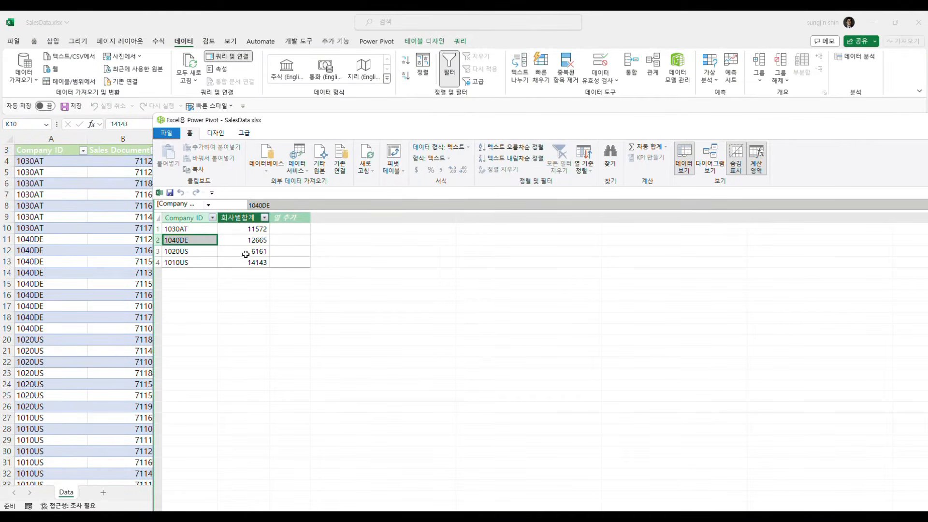
click(244, 252)
click(203, 265)
click(240, 261)
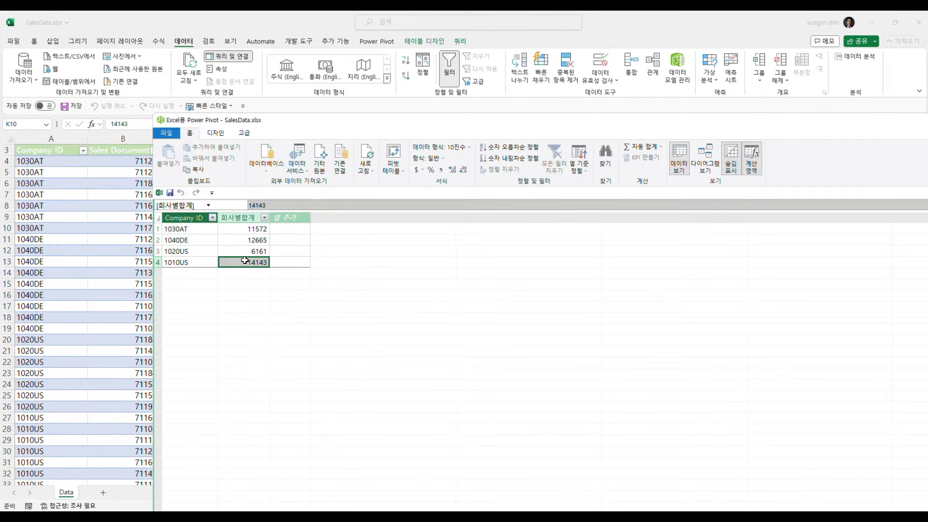
Step: Create a PivotTable from the data model on a new worksheet
click(393, 167)
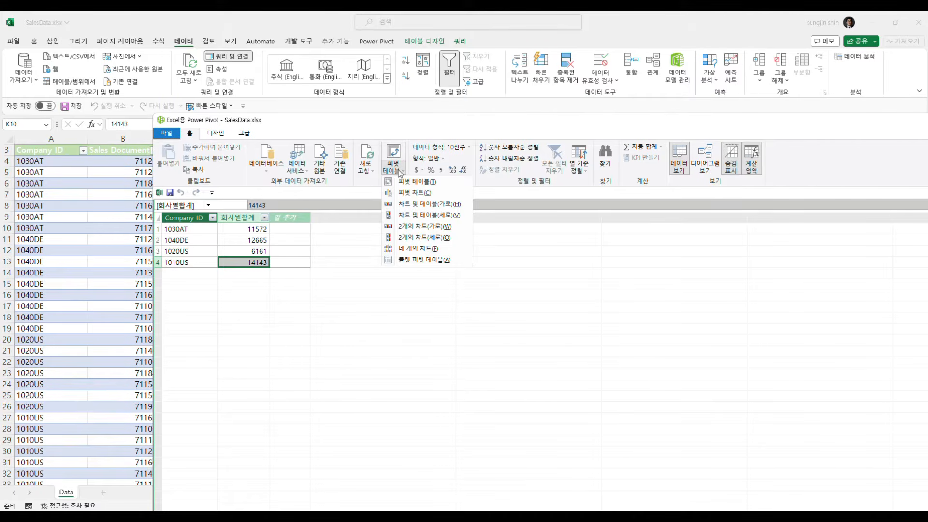
click(406, 182)
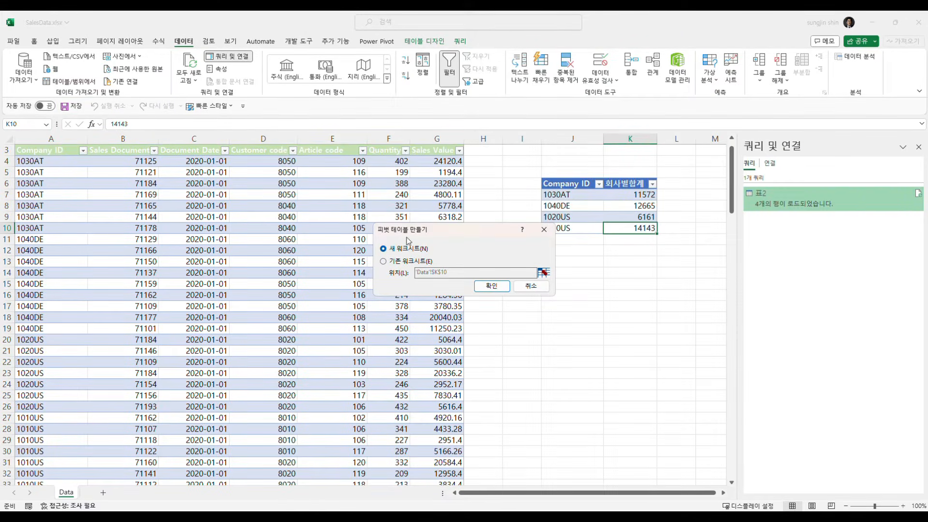
click(481, 288)
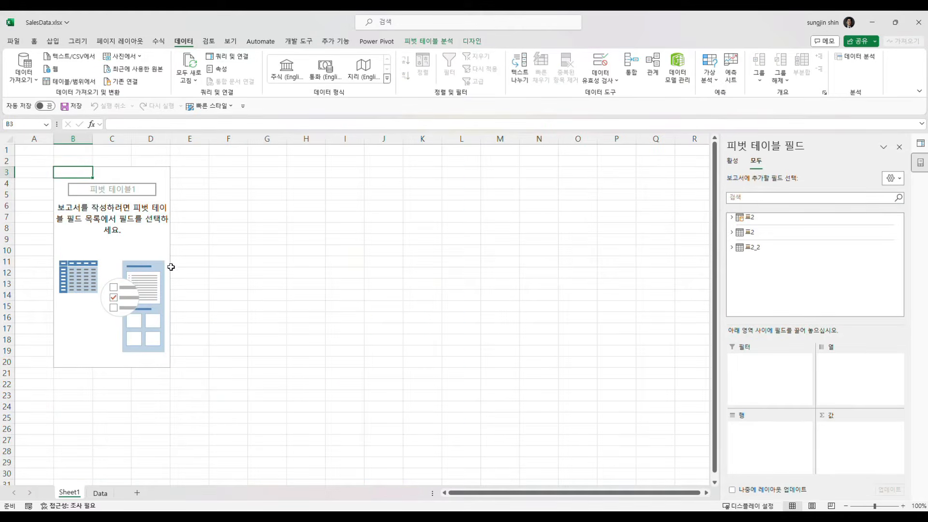
Step: Build the PivotTable from the grouped 표2 query with Company ID as rows and 회사별합계 as summed values
click(732, 219)
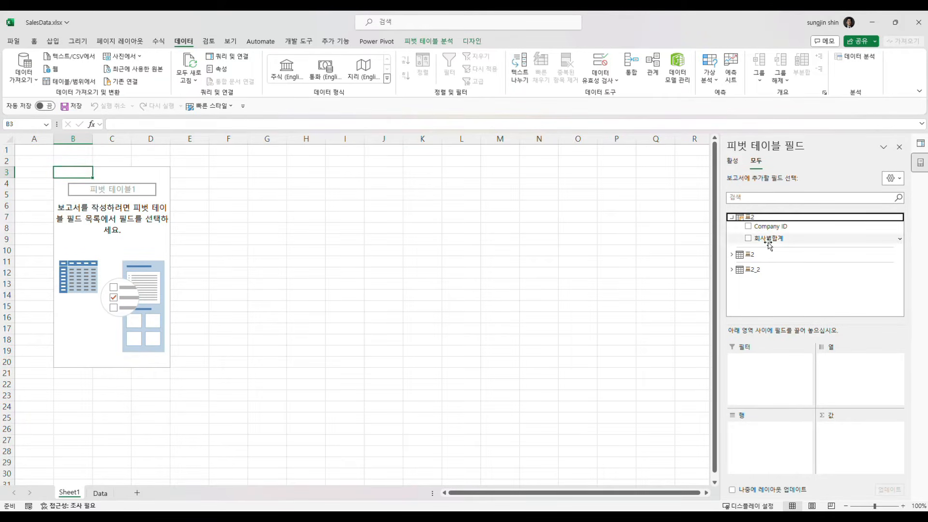
drag(757, 227, 106, 269)
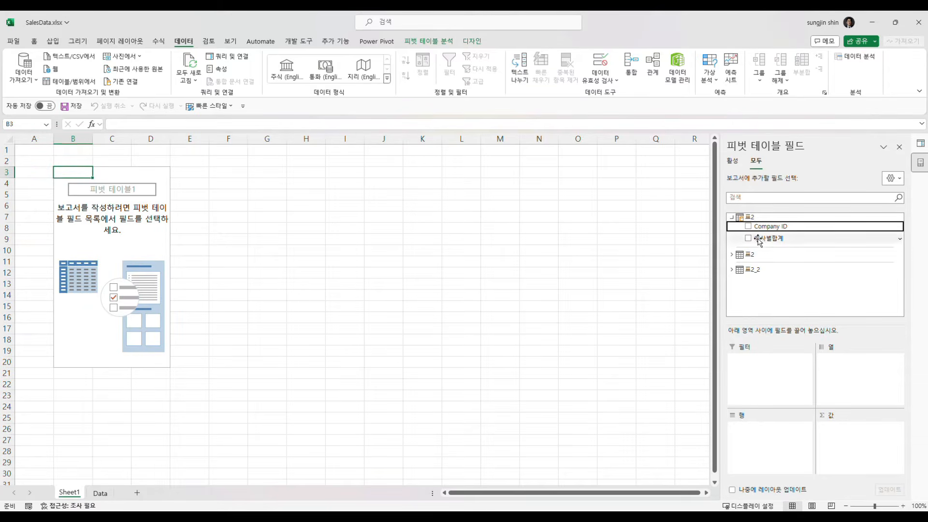
drag(770, 226, 757, 409)
drag(785, 243, 821, 437)
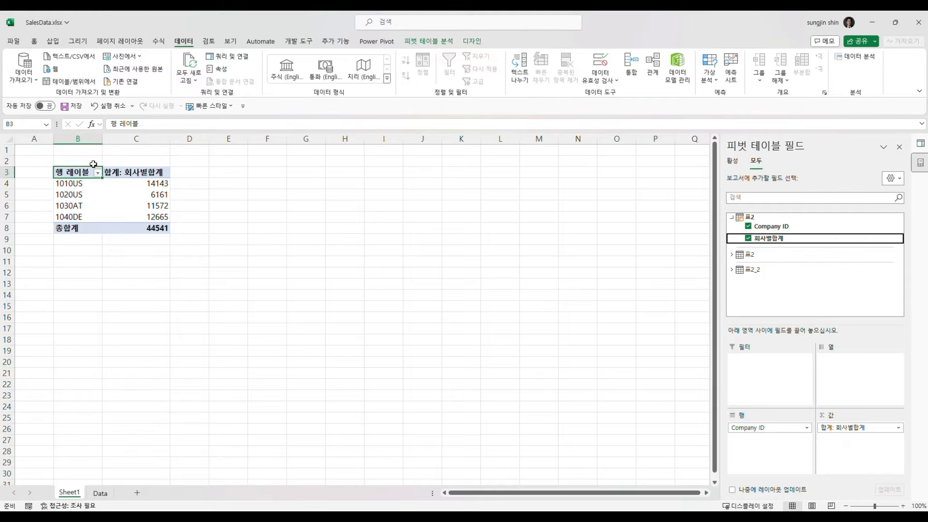
Step: Delete the Sheet1 worksheet containing the PivotTable
right_click(76, 489)
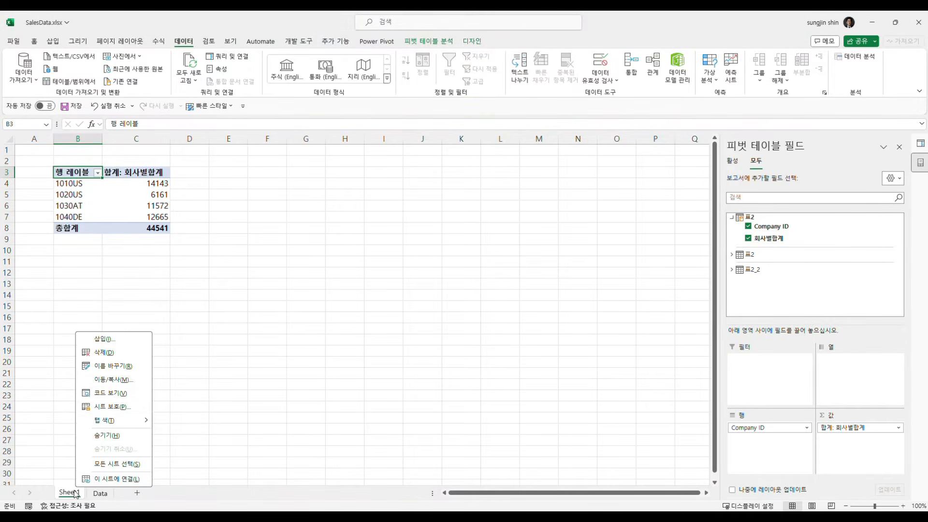
click(120, 355)
click(489, 287)
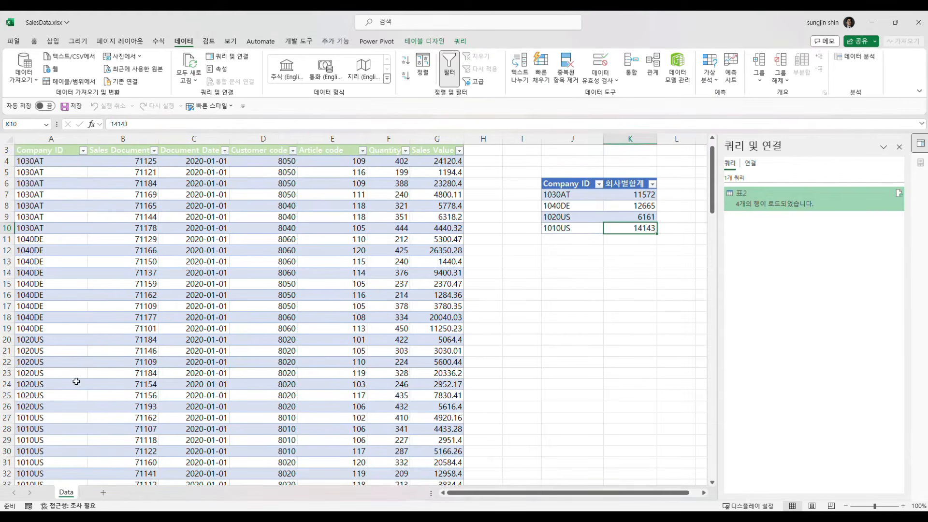
Step: Reopen the 표2 query in the Power Query editor and delete its grouped-rows step (그룹화된 행 수)
click(263, 363)
click(558, 216)
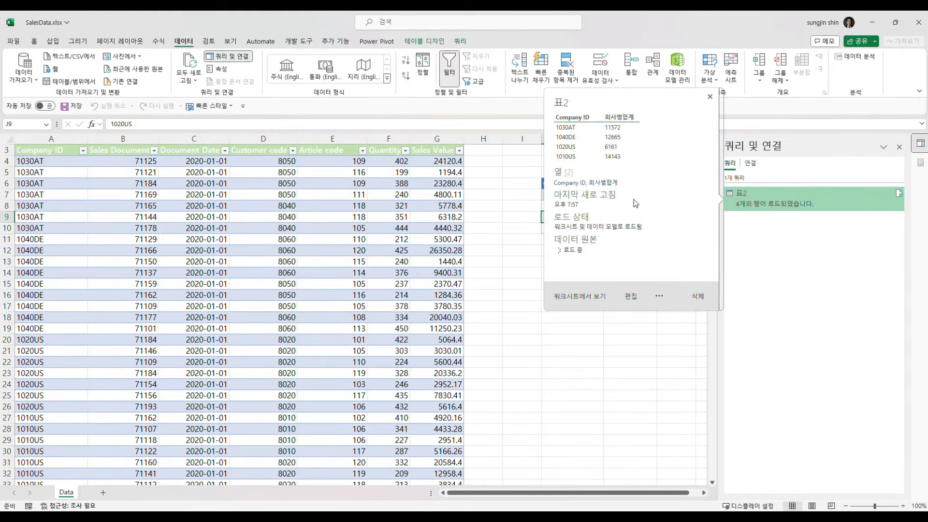
right_click(764, 198)
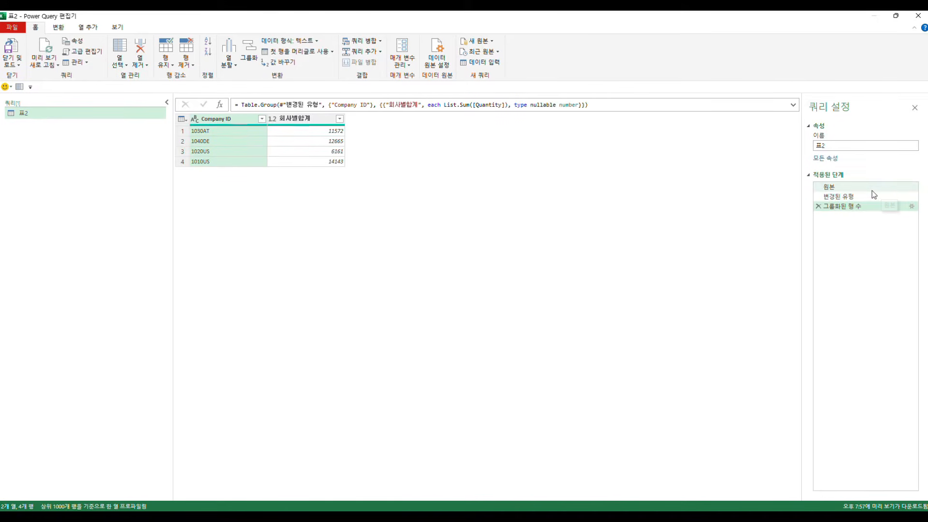
click(818, 206)
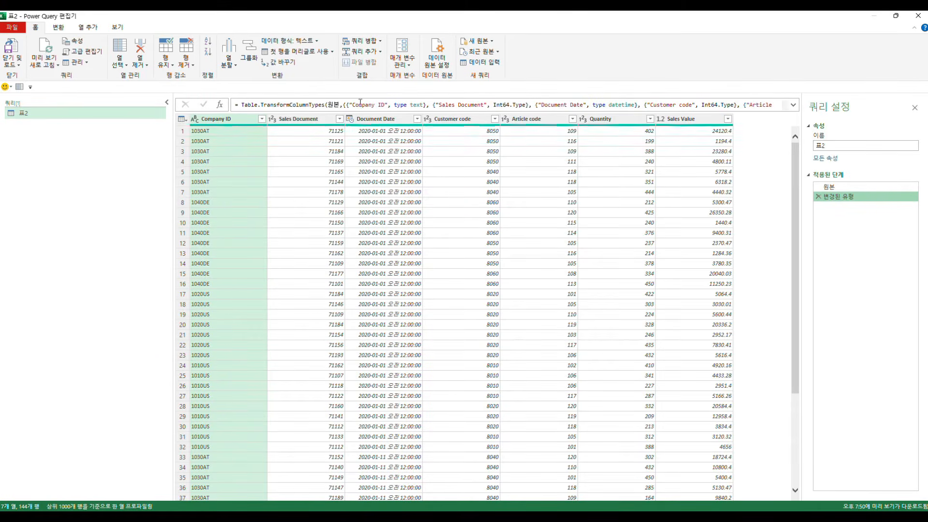
Step: Demote the column headers of 표2 to the first data row
click(58, 28)
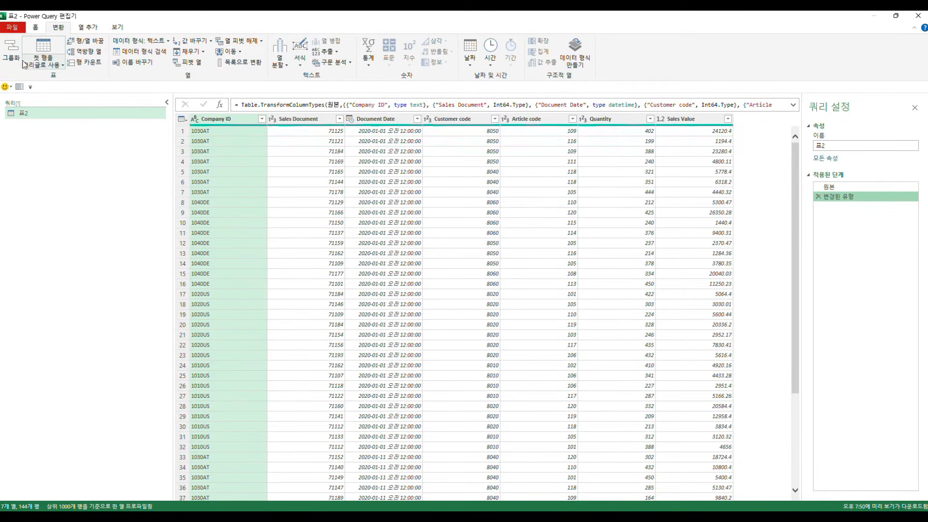
click(60, 67)
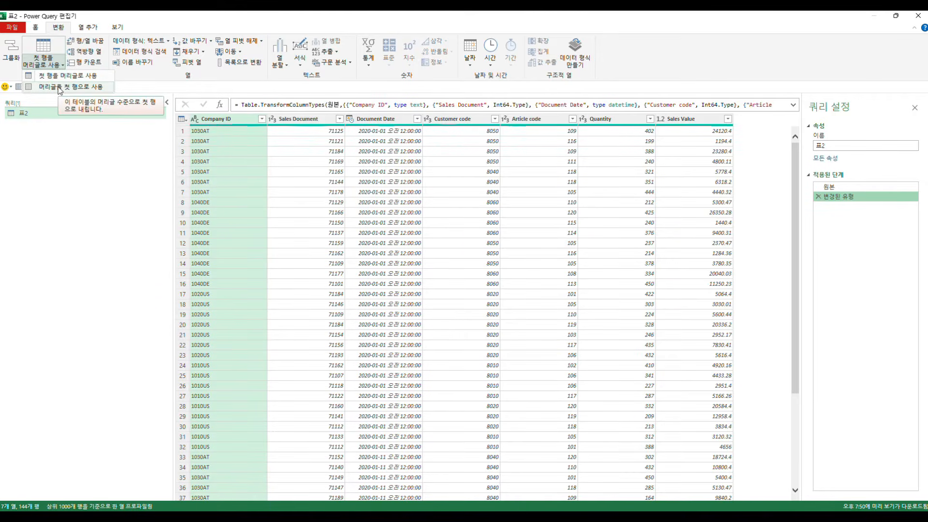
click(60, 88)
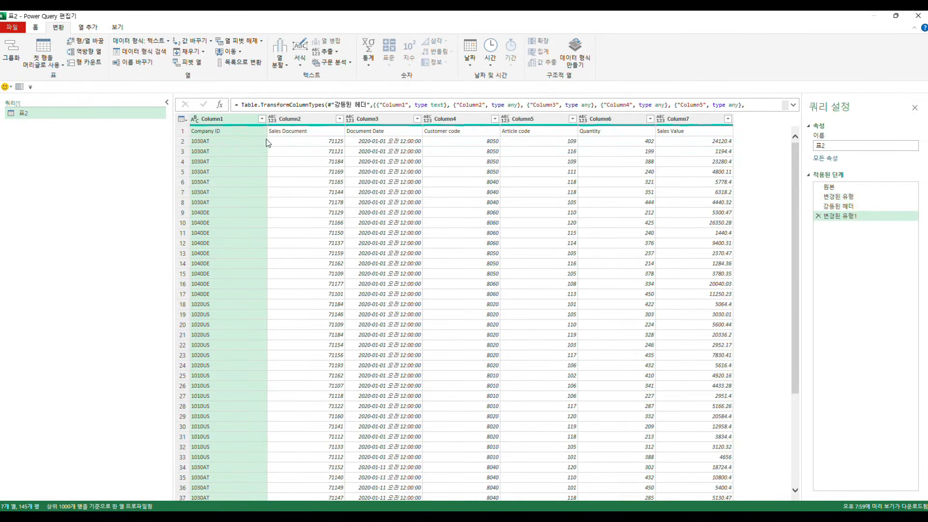
Step: Examine the generic column headers from Column2 through Column7
click(292, 121)
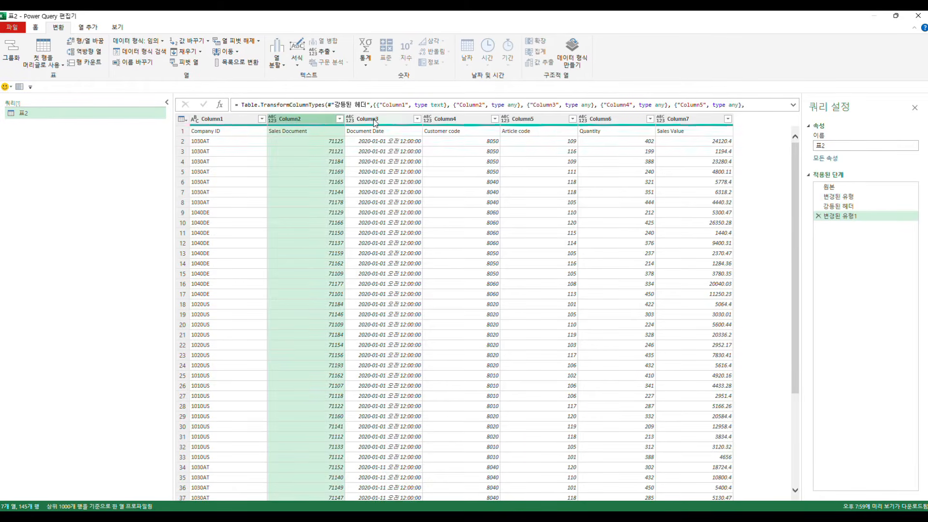
click(374, 121)
click(447, 121)
click(529, 121)
click(623, 121)
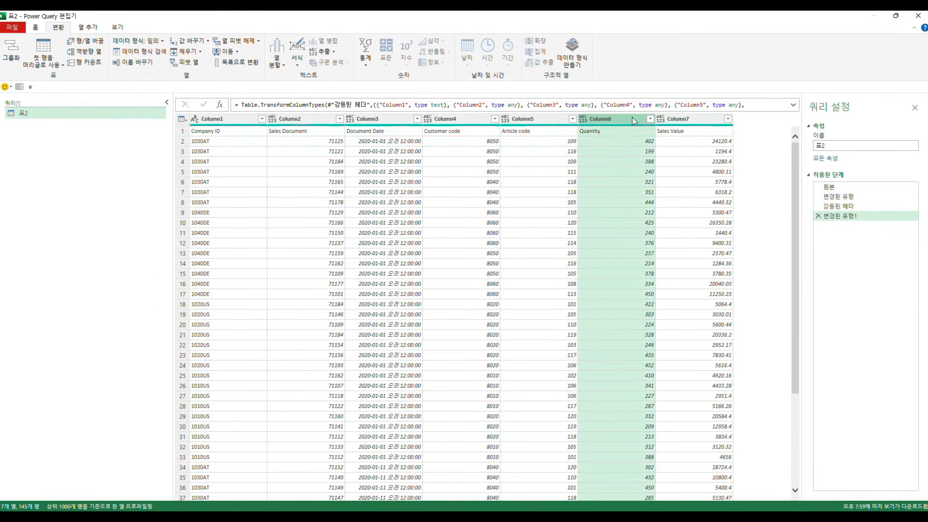
click(671, 124)
Step: Examine the demoted header names in the first row, from Company ID through Sales Value
click(219, 132)
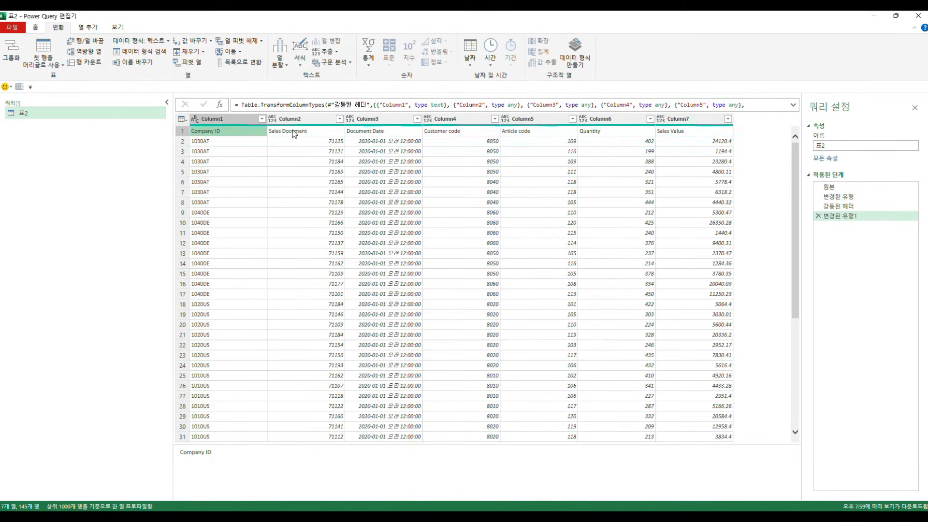
click(304, 132)
click(382, 131)
click(445, 133)
click(519, 133)
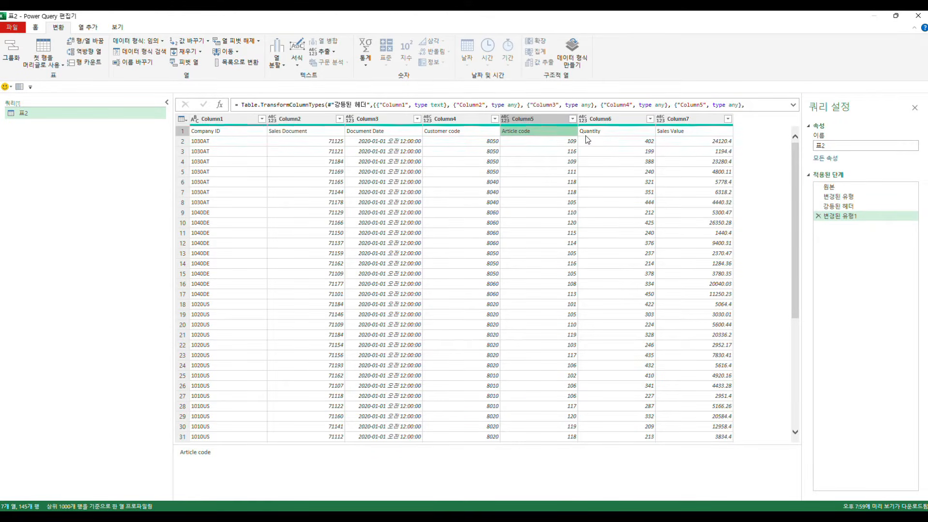
click(587, 134)
click(678, 139)
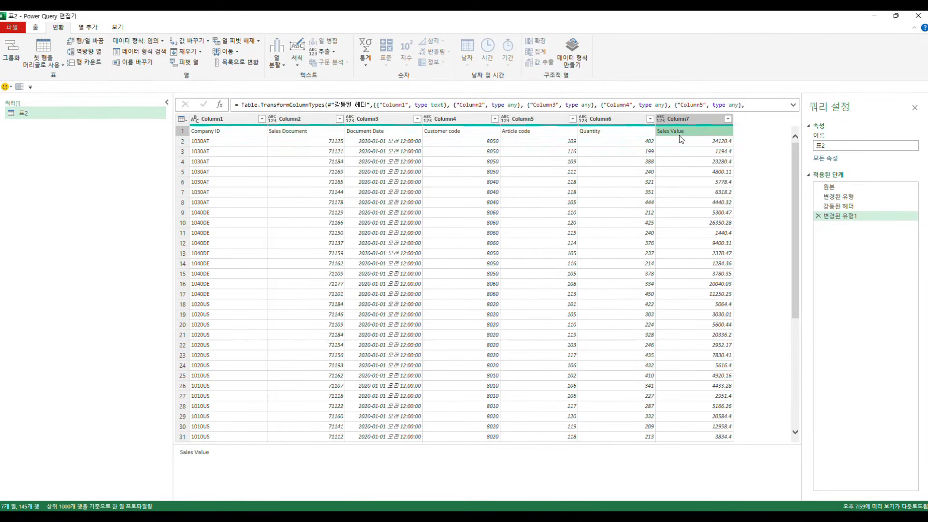
click(188, 134)
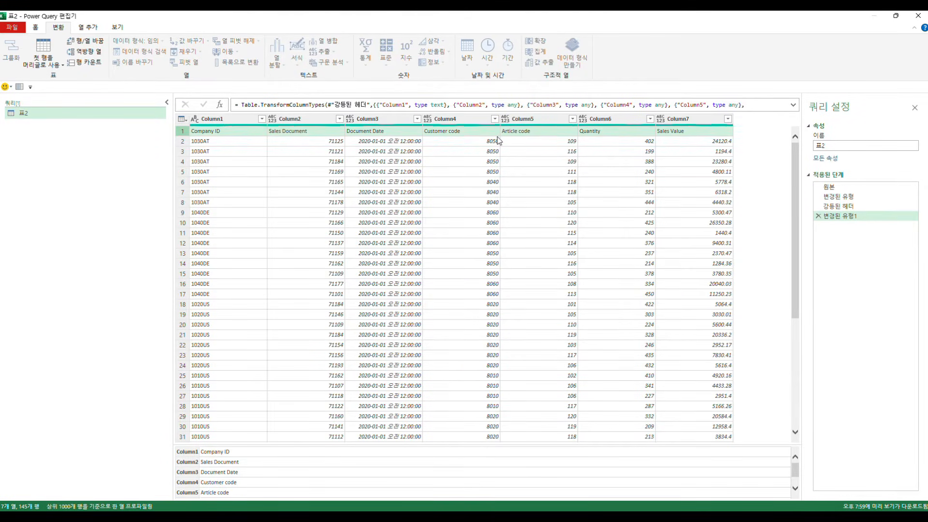
Step: View the table at the earlier 변경된 유형 step and inspect the data type choices for the Quantity column
click(846, 206)
click(843, 196)
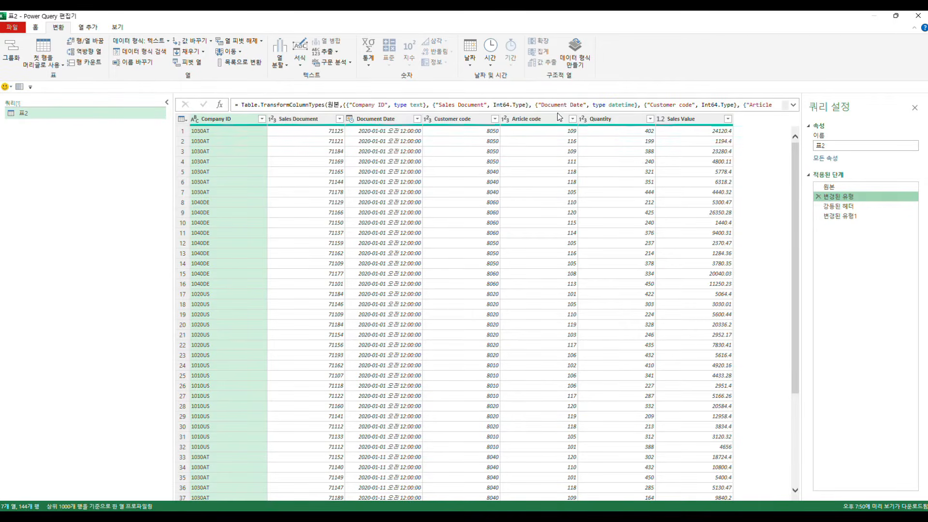
click(583, 119)
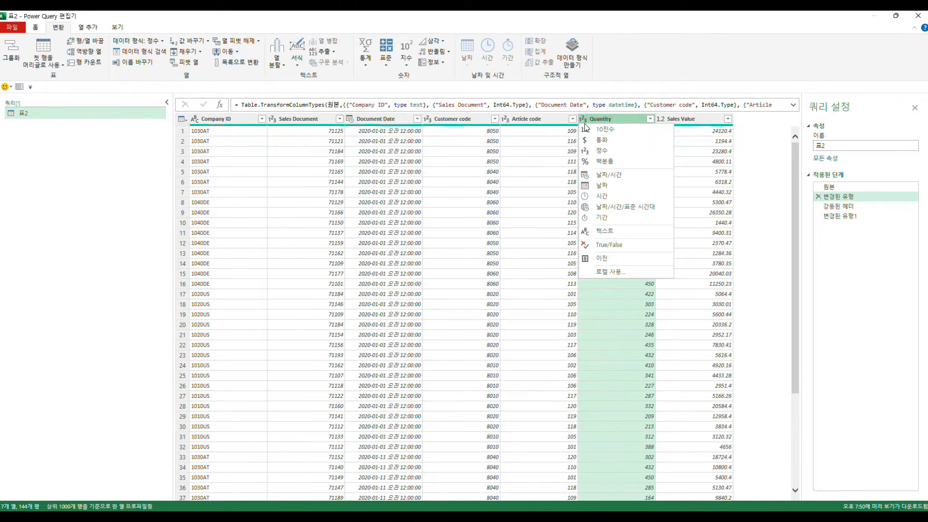
click(555, 162)
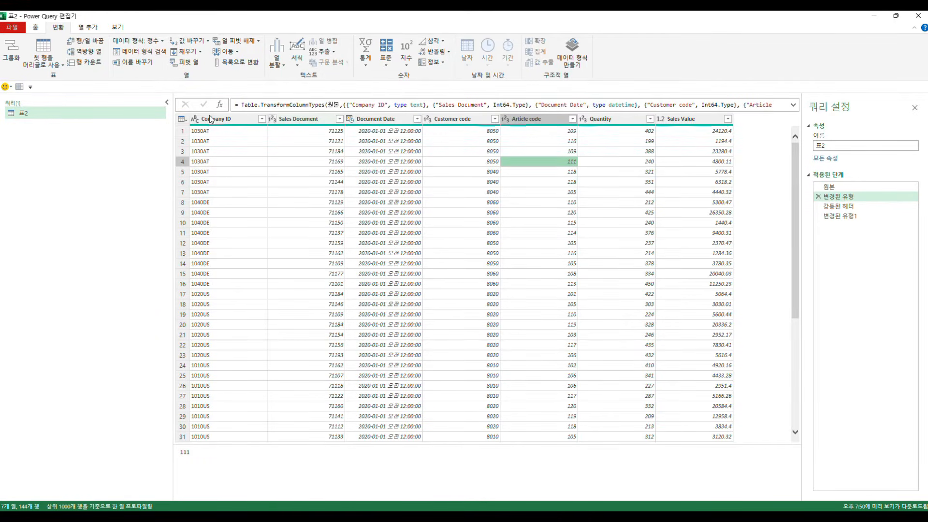
Step: Return to the 변경된 유형1 step and inspect Column2's data type choices and the mixed values under the generic headers
click(49, 67)
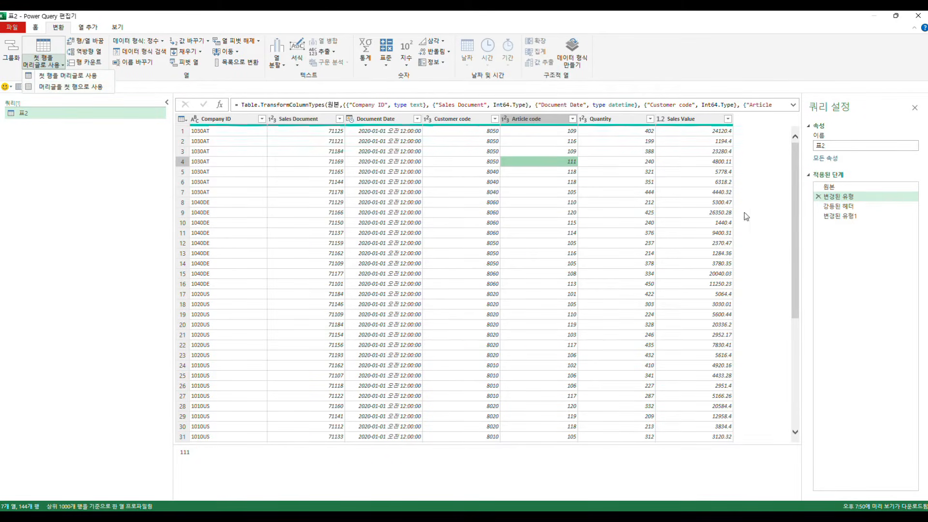
click(837, 217)
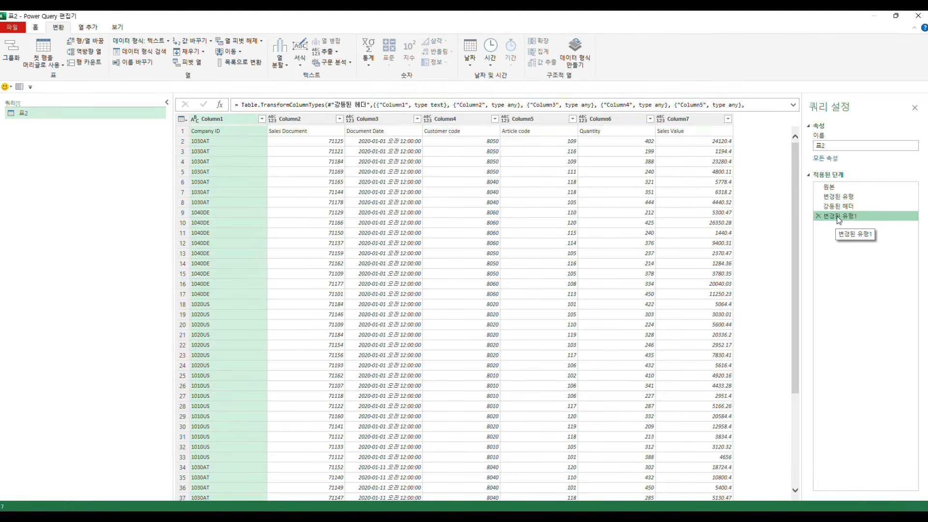
click(272, 119)
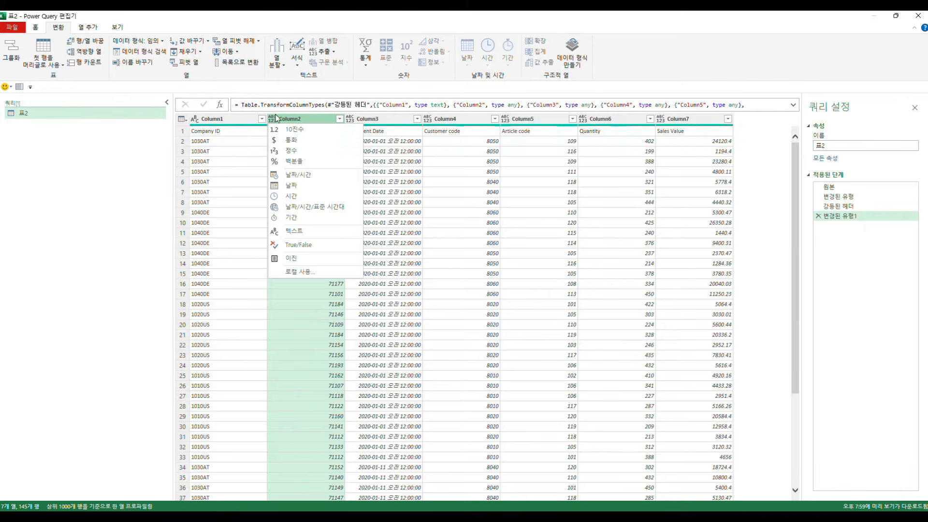
click(245, 133)
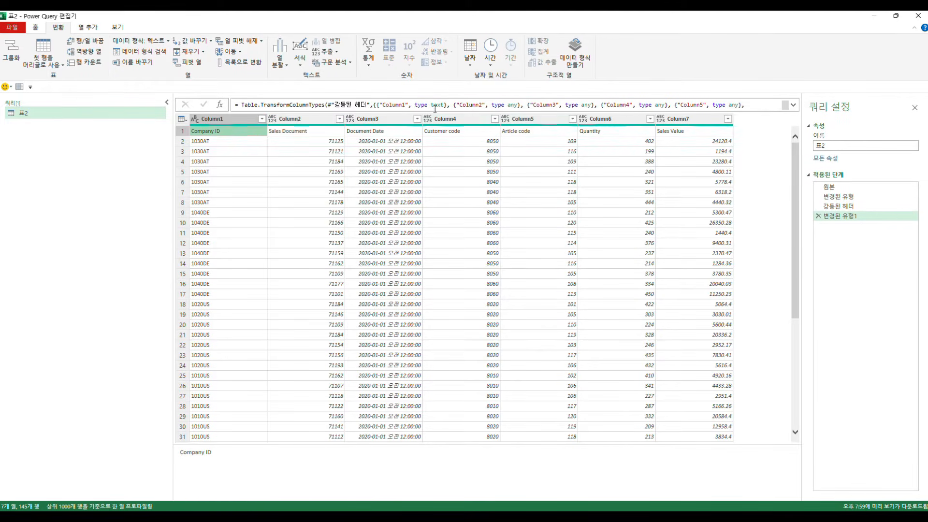
click(470, 152)
click(479, 164)
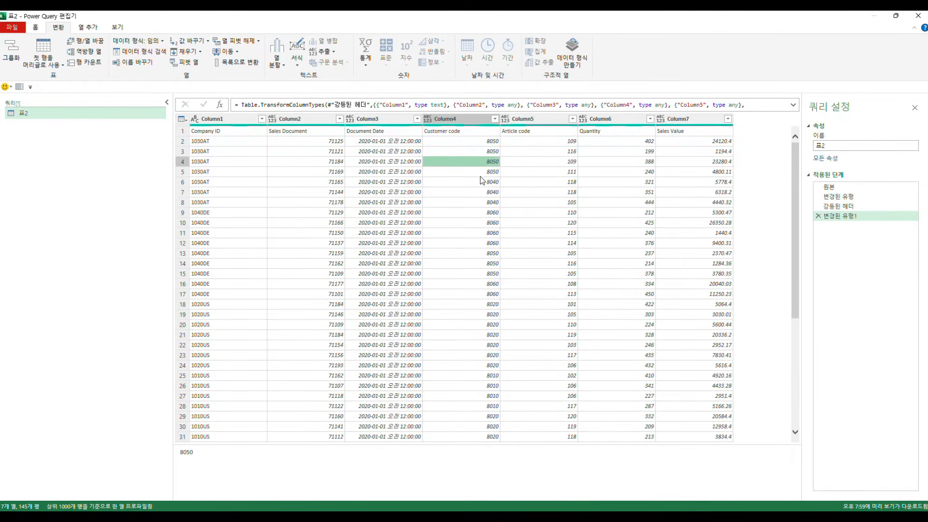
Step: Examine the Column4 values and the demoted header names stored in the first row
click(484, 203)
click(490, 245)
click(490, 245)
click(466, 133)
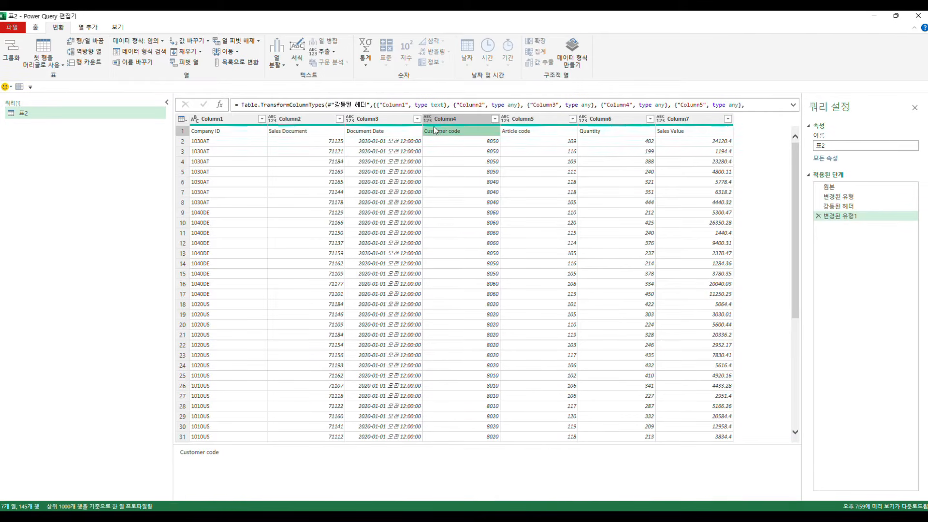
click(427, 161)
click(182, 133)
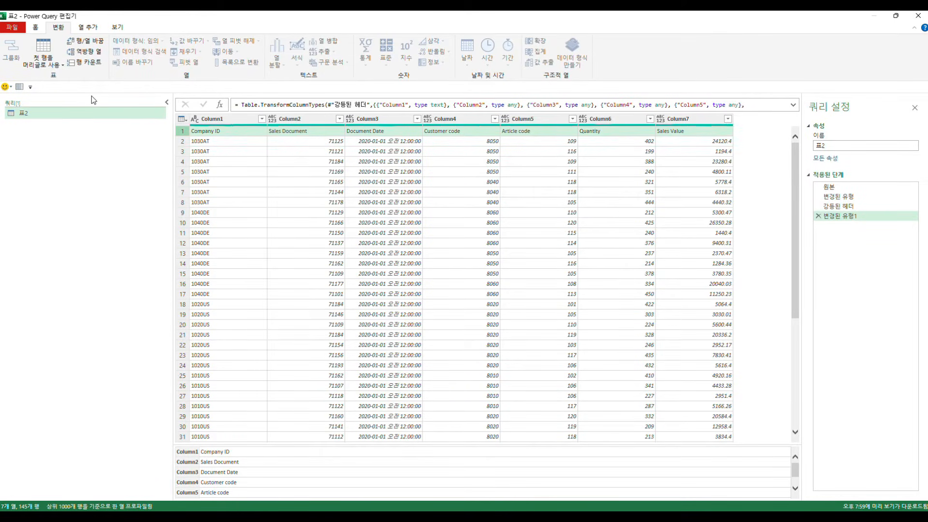
Step: Delete the 변경된 유형1 and 강등된 헤더 steps from the query
click(838, 208)
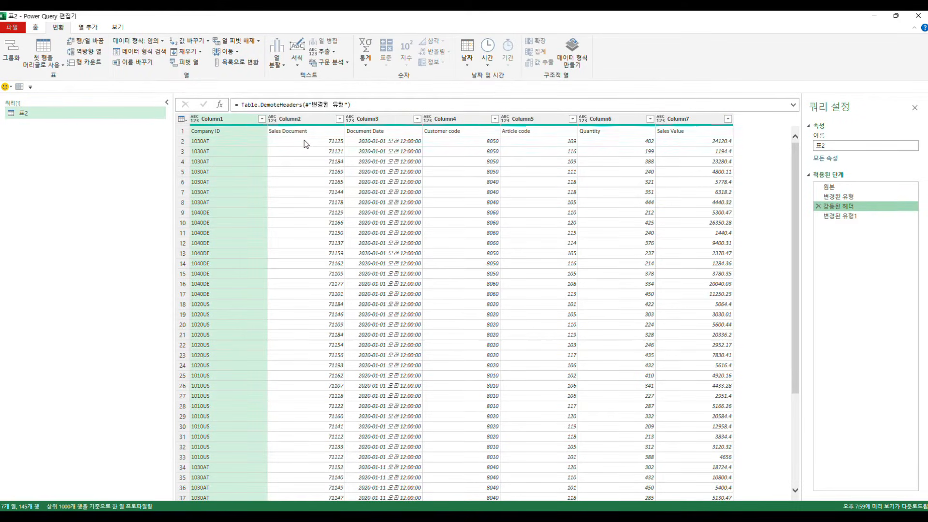
click(818, 205)
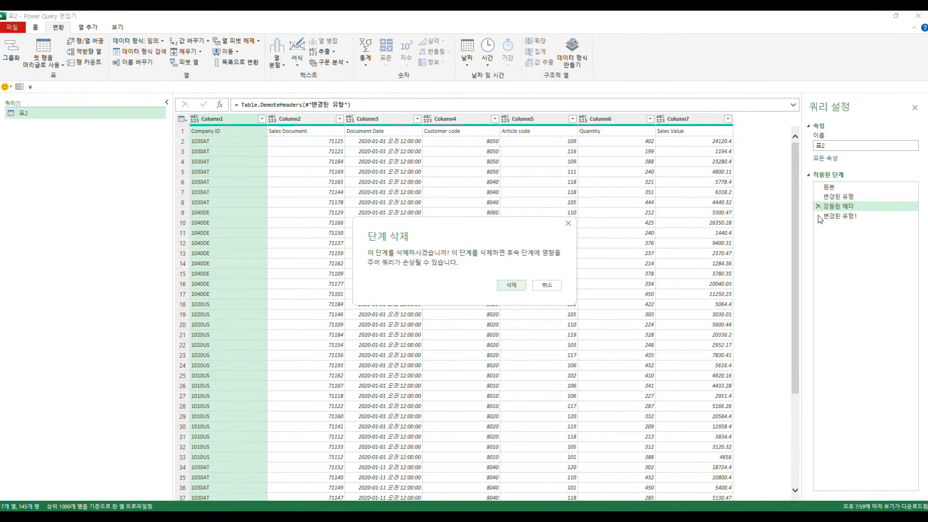
click(548, 288)
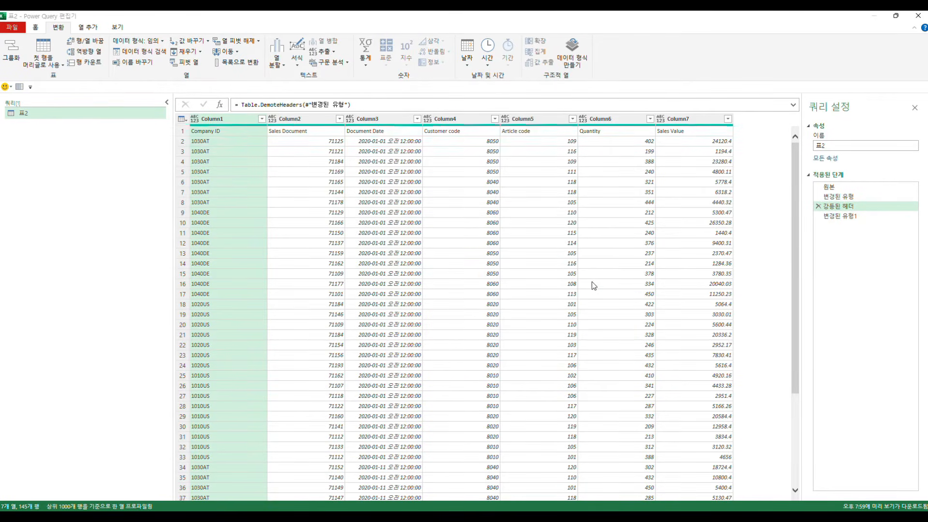
click(818, 216)
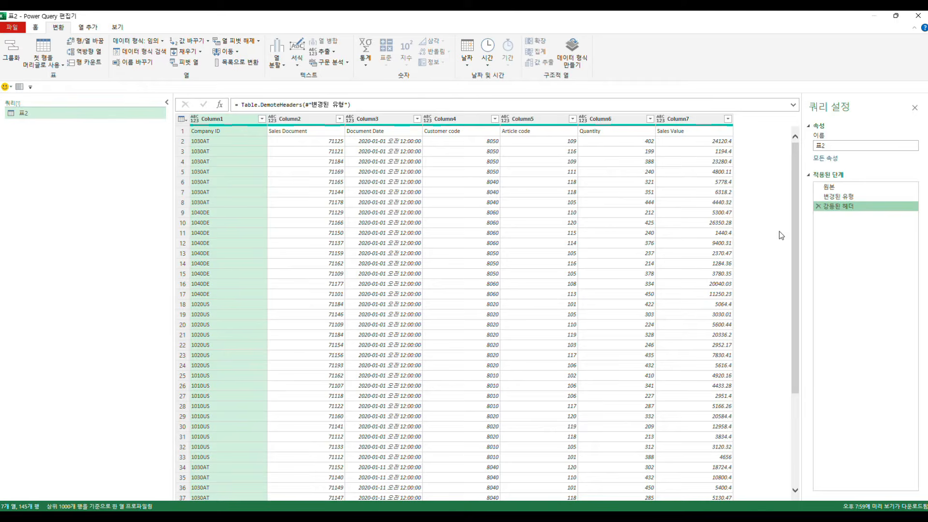
click(818, 205)
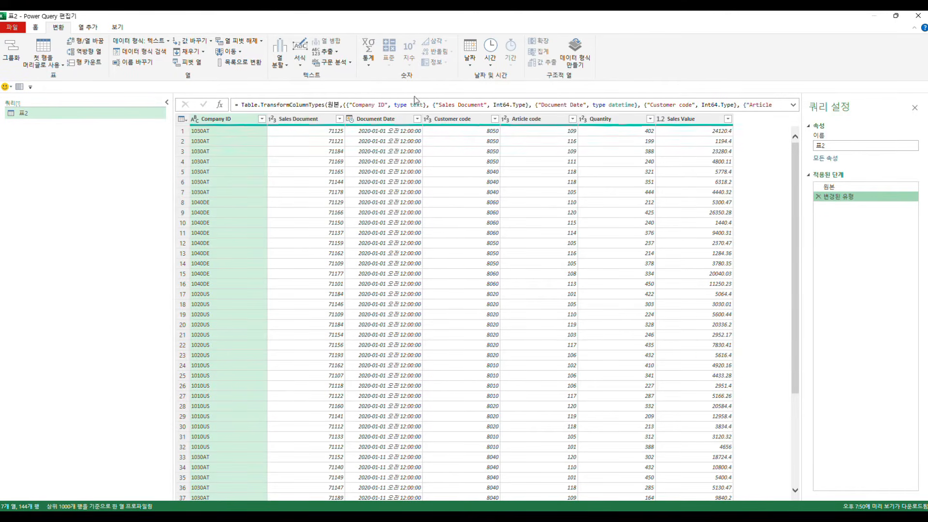
Step: Transpose the table and review the original columns from Sales Document through Sales Value at the 변경된 유형 step
click(89, 43)
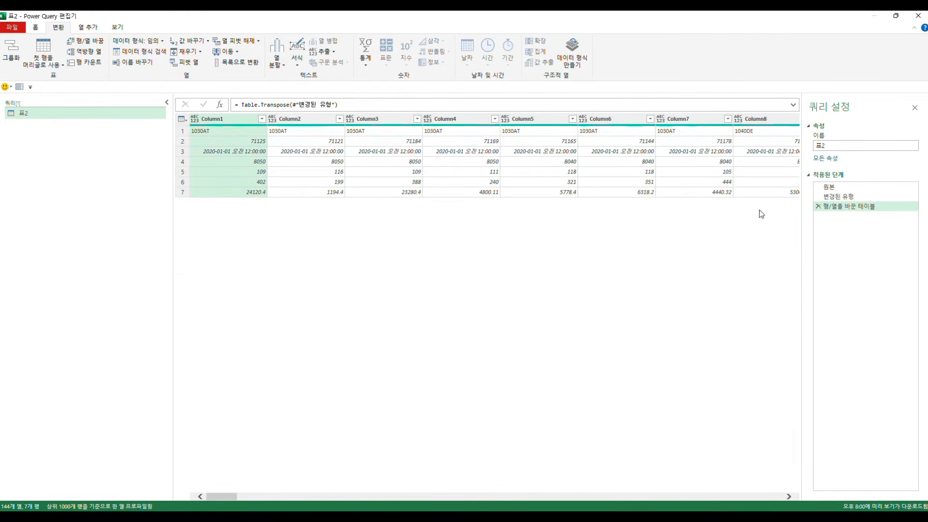
click(838, 196)
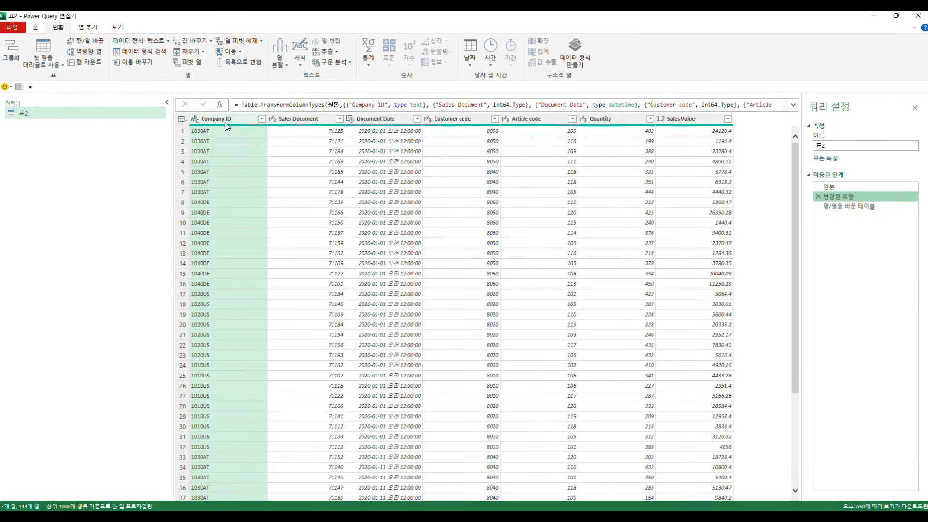
click(302, 119)
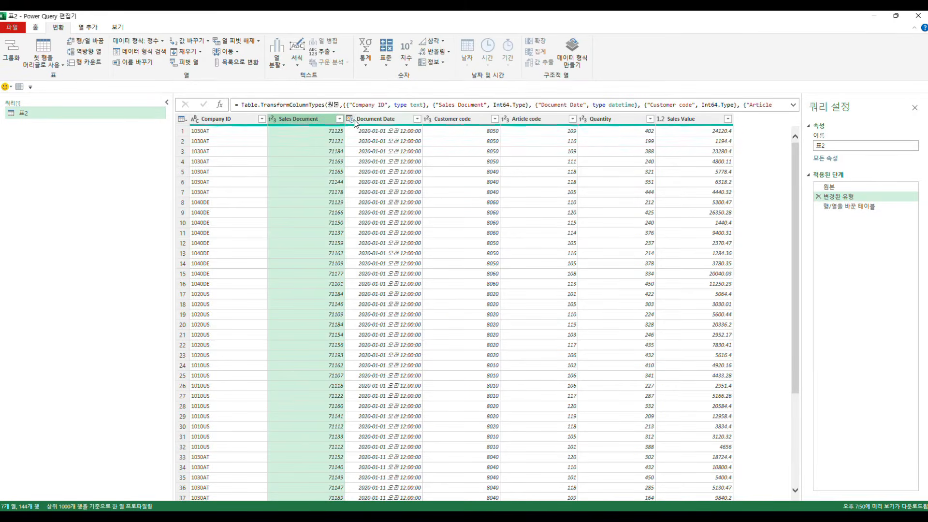
click(360, 119)
click(452, 118)
click(527, 119)
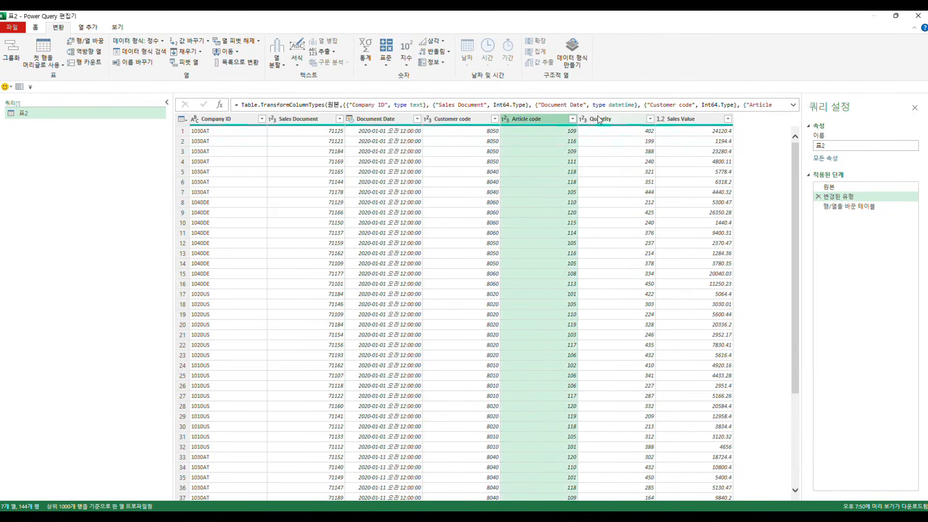
click(599, 119)
click(695, 120)
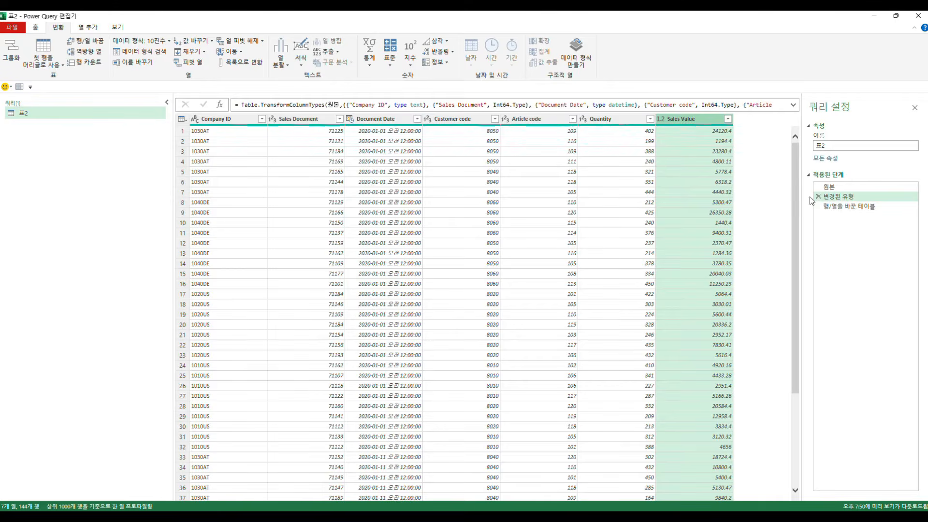
Step: Return to the 행/열을 바꾼 테이블 step and examine rows 2 through 6 of the transposed data
click(833, 207)
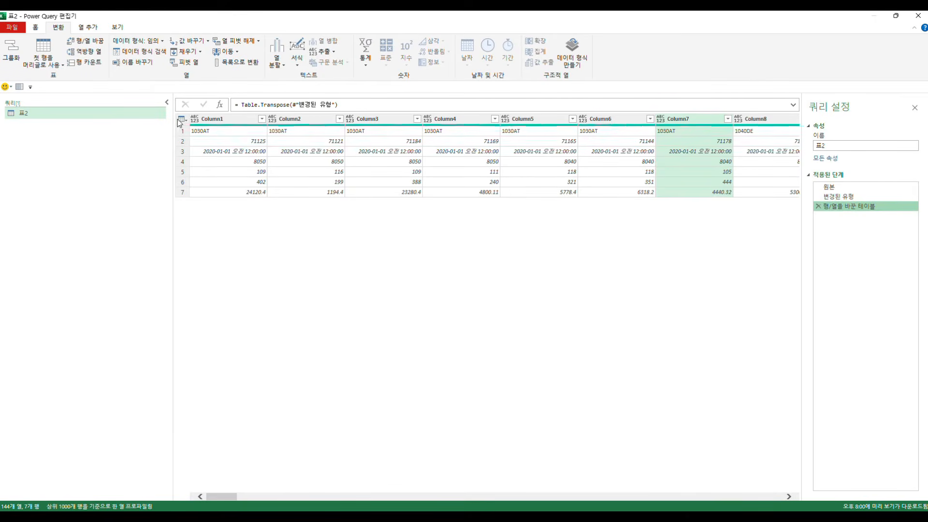
click(182, 141)
click(182, 151)
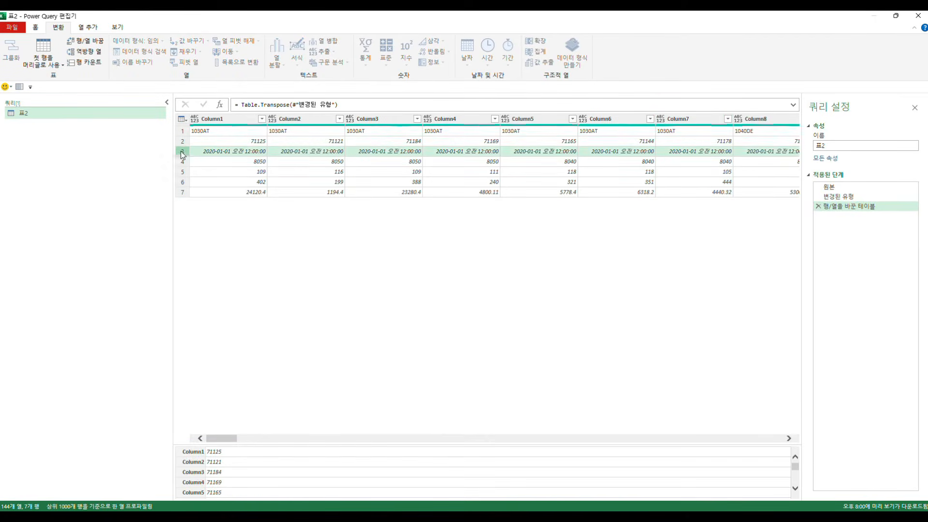
click(183, 162)
click(183, 182)
click(183, 172)
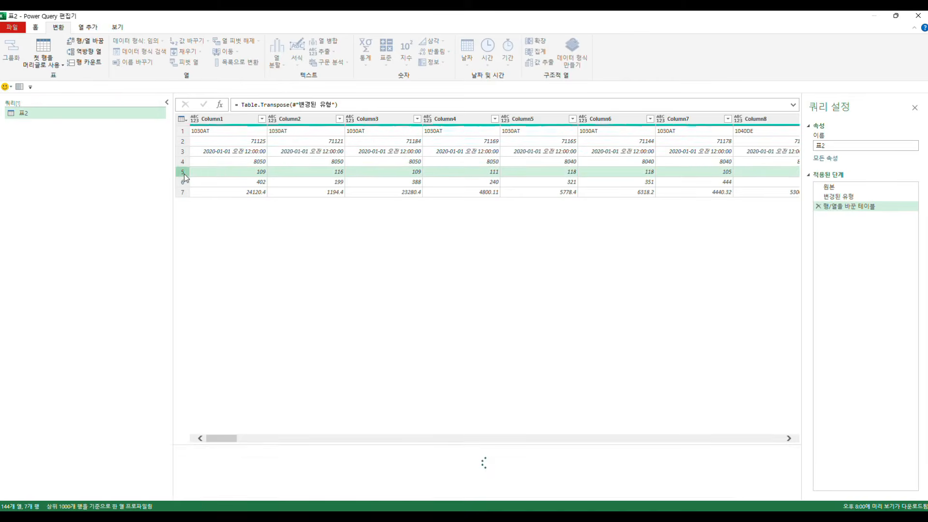
Step: Examine Column1 through Column7 of the transposed table and remove the transpose step
click(230, 121)
click(302, 120)
click(368, 121)
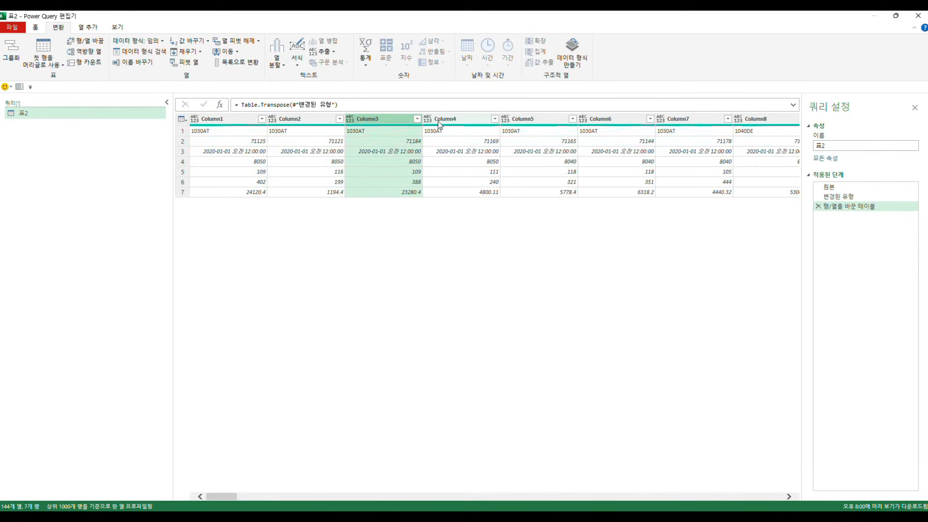
click(440, 125)
click(570, 127)
click(605, 125)
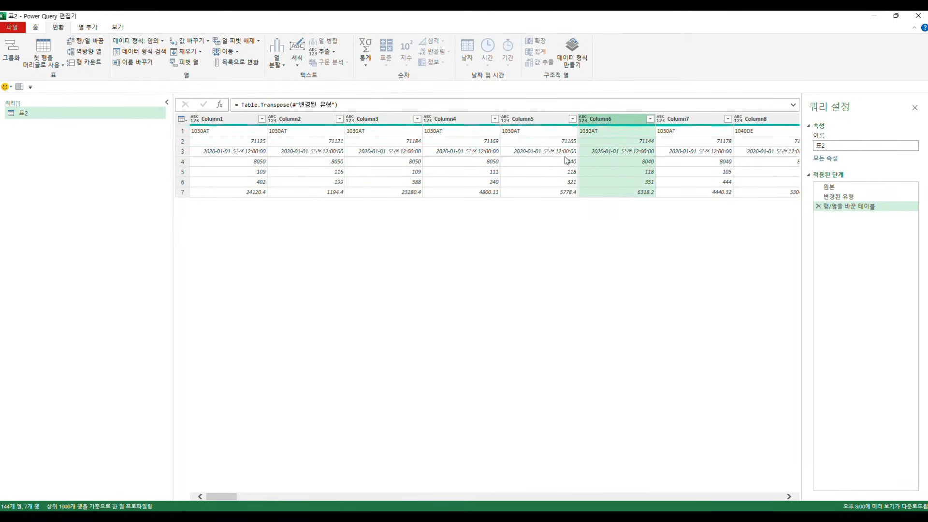
click(690, 119)
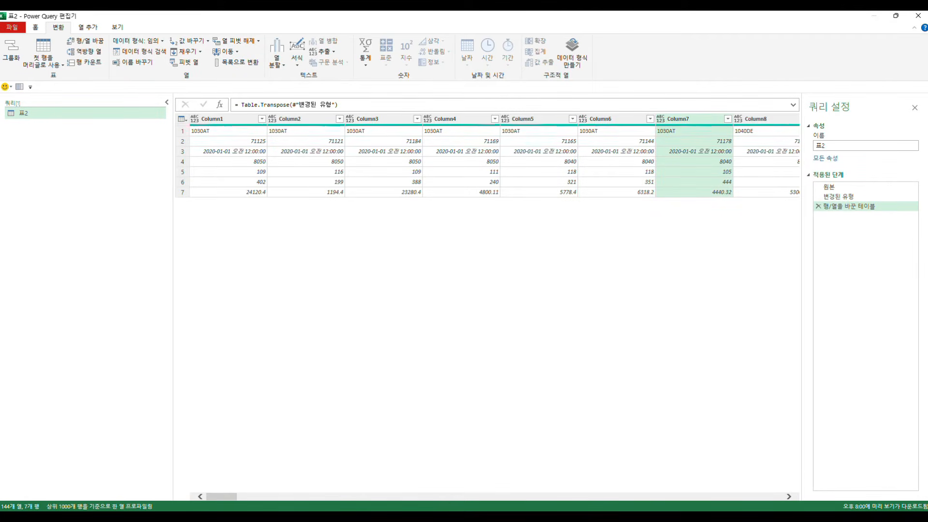
click(816, 206)
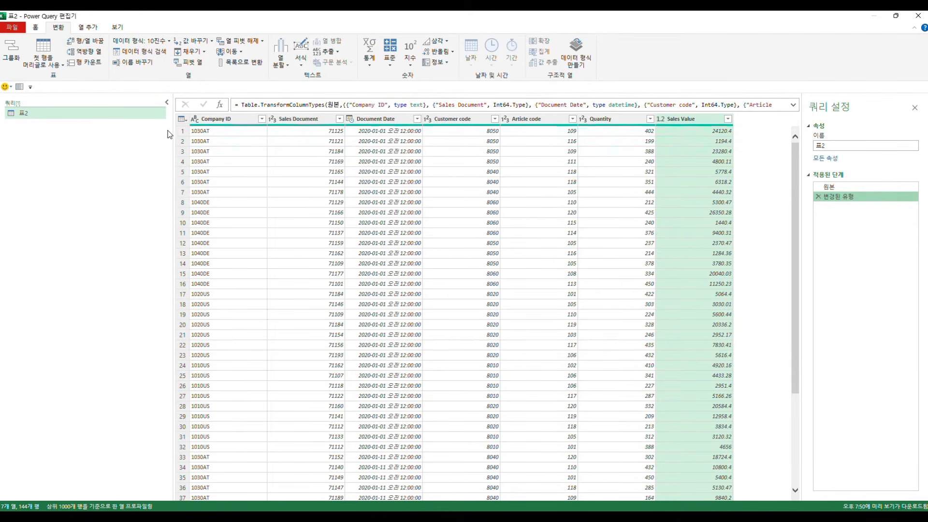
Step: Sort the table by Quantity in descending order
click(207, 152)
click(209, 123)
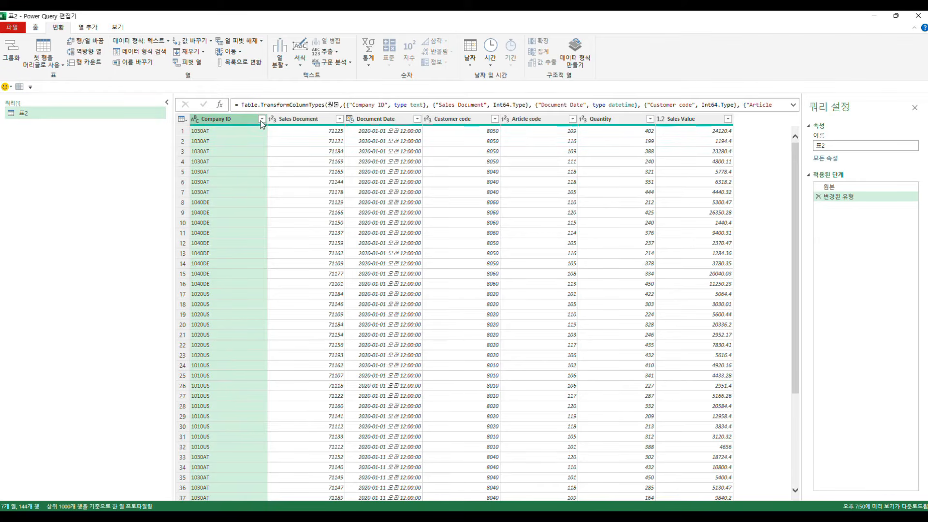
click(635, 122)
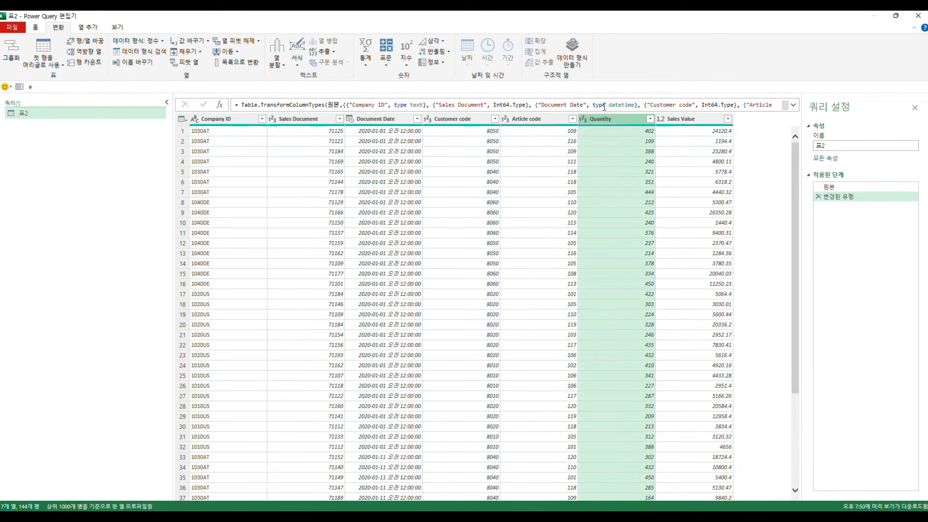
click(649, 118)
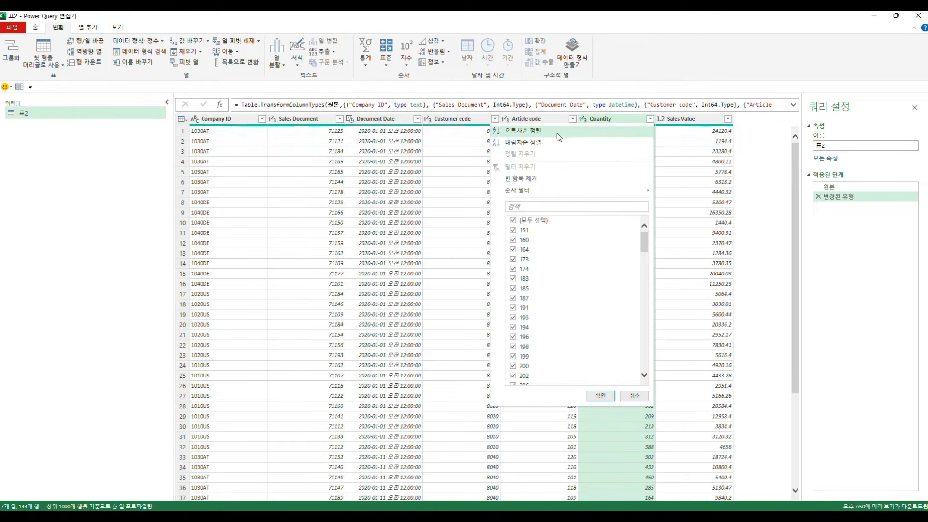
click(523, 142)
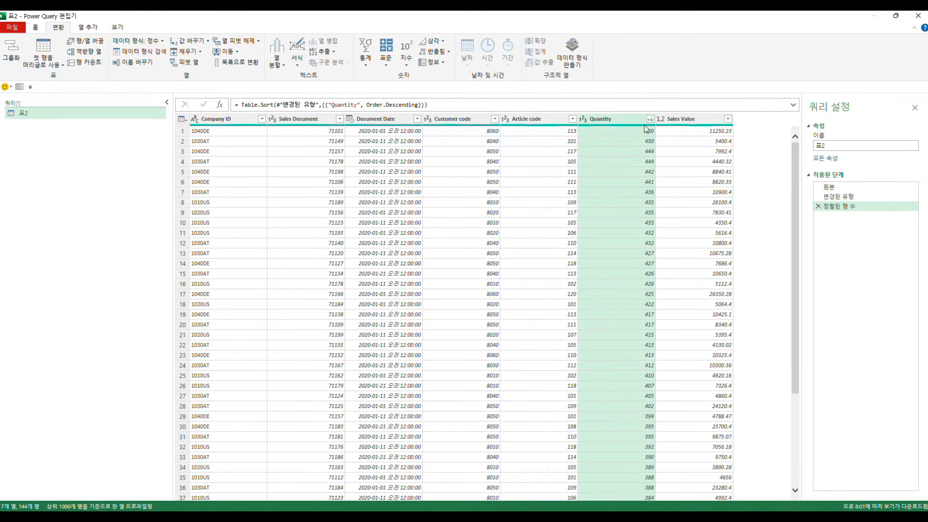
Step: Add Company ID in descending order as the second sort level and compare it with the Quantity column
click(262, 120)
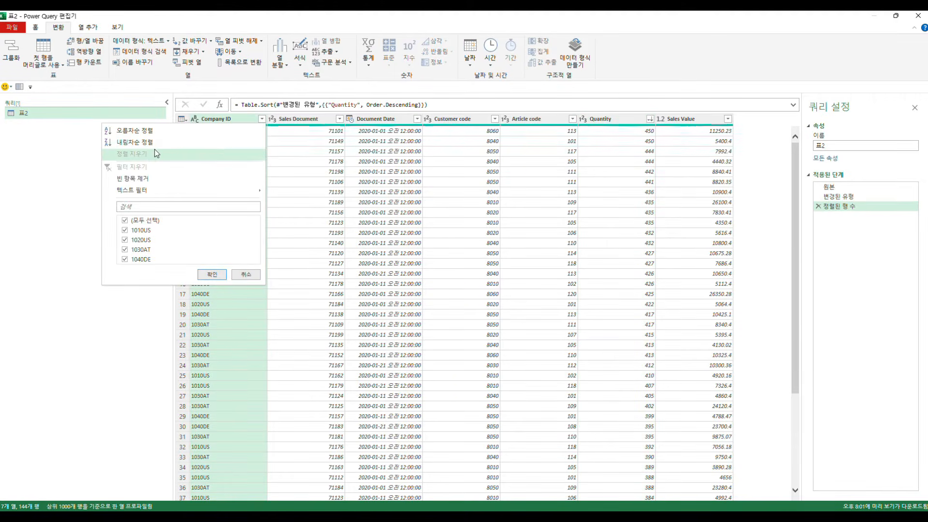
click(168, 143)
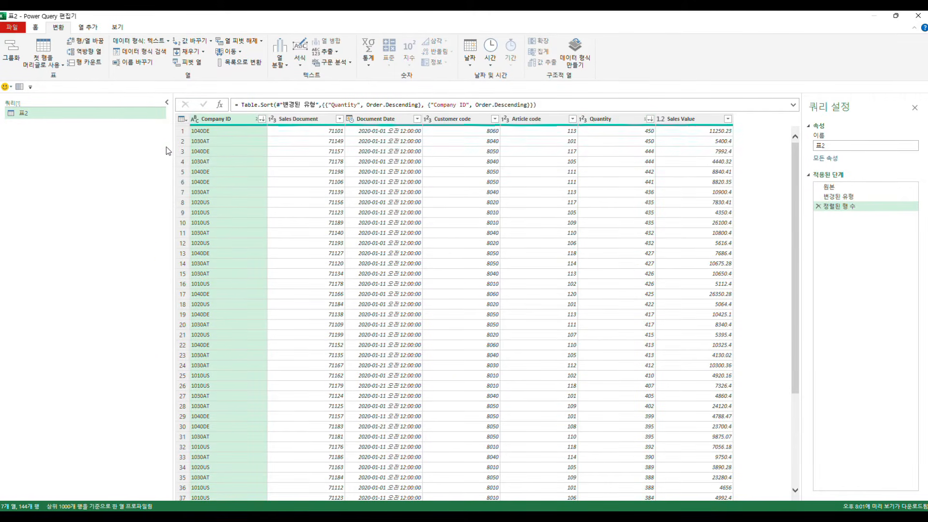
click(612, 120)
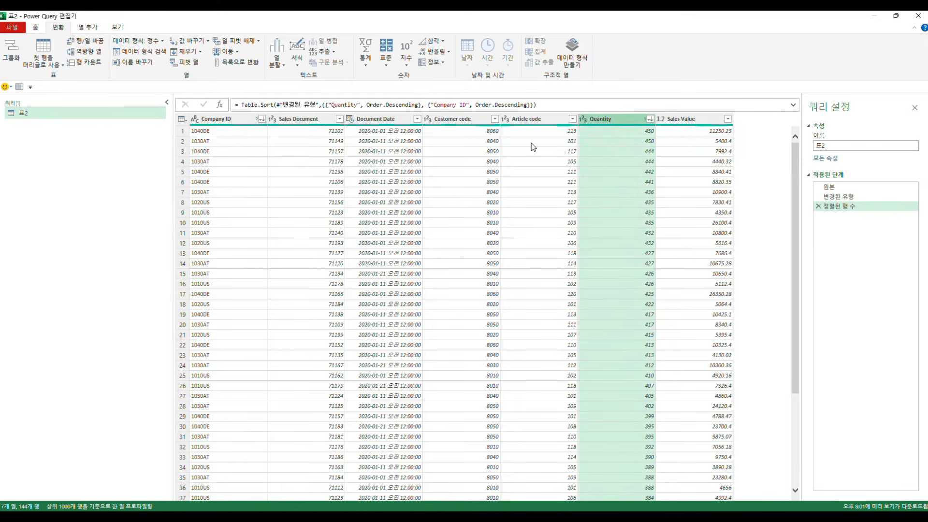
click(238, 125)
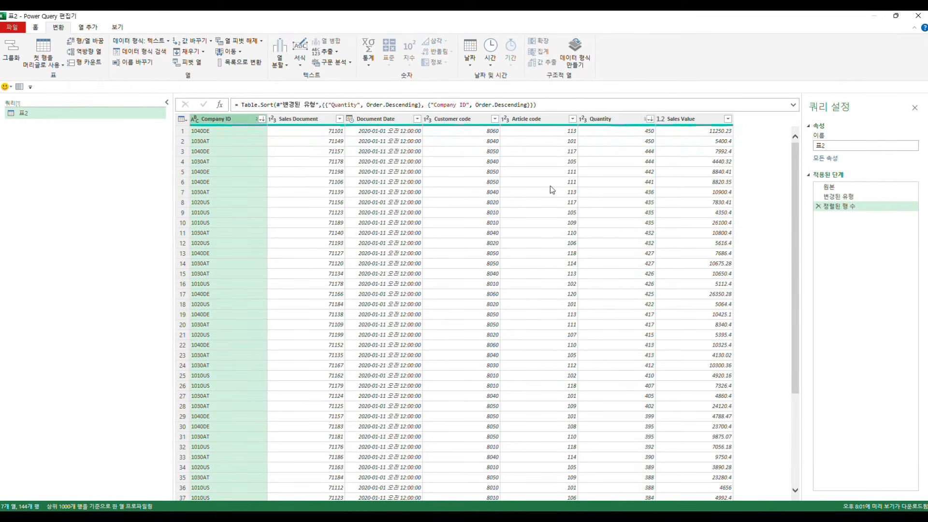
Step: Browse the Quantity column's filter values without applying a filter, and inspect the sorted Quantity and Company ID cells
click(650, 119)
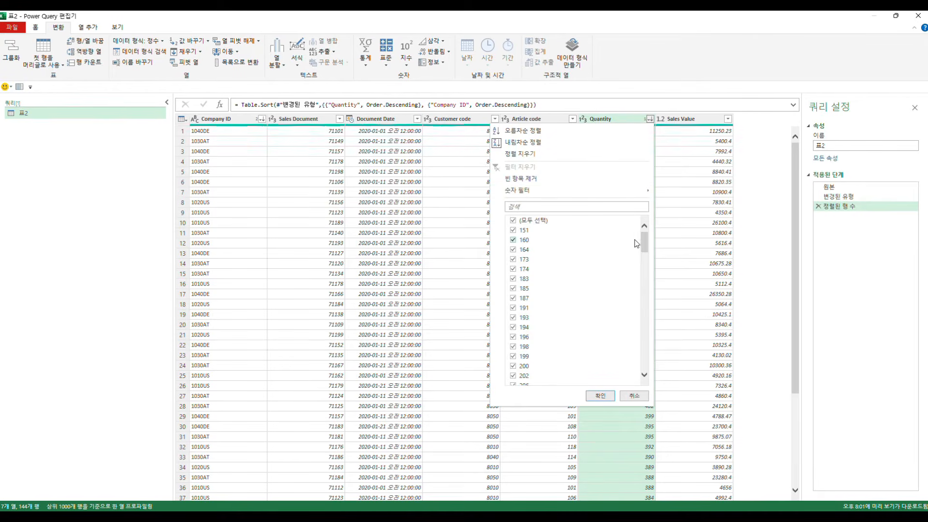
scroll(636, 243, down, 20)
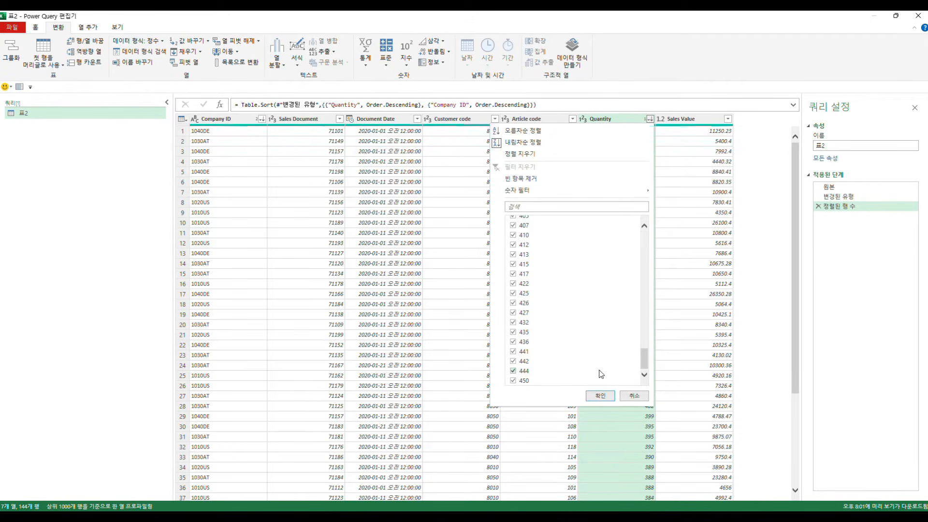
scroll(549, 355, up, 8)
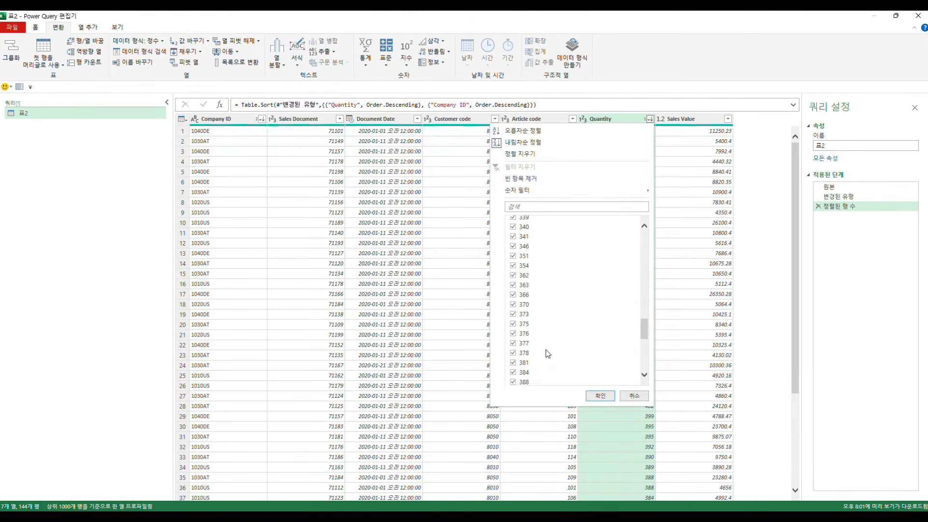
scroll(545, 350, up, 8)
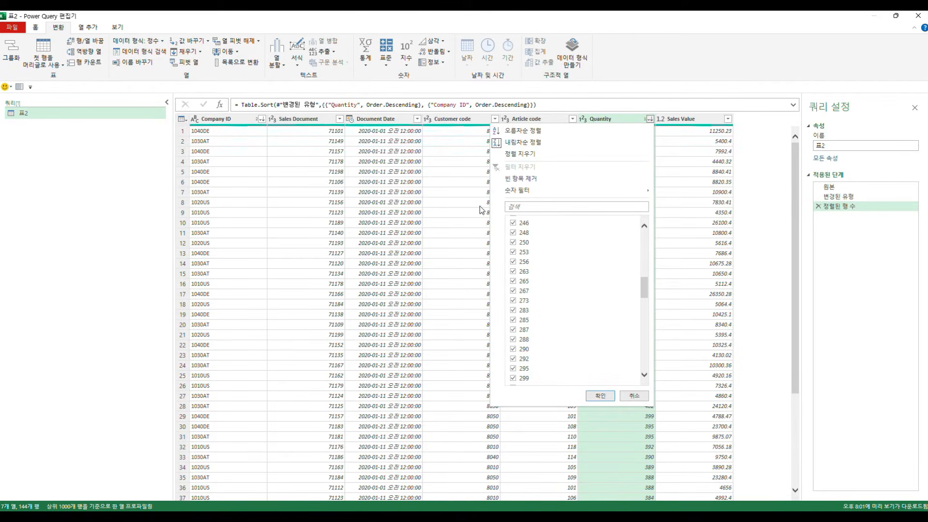
scroll(557, 375, up, 5)
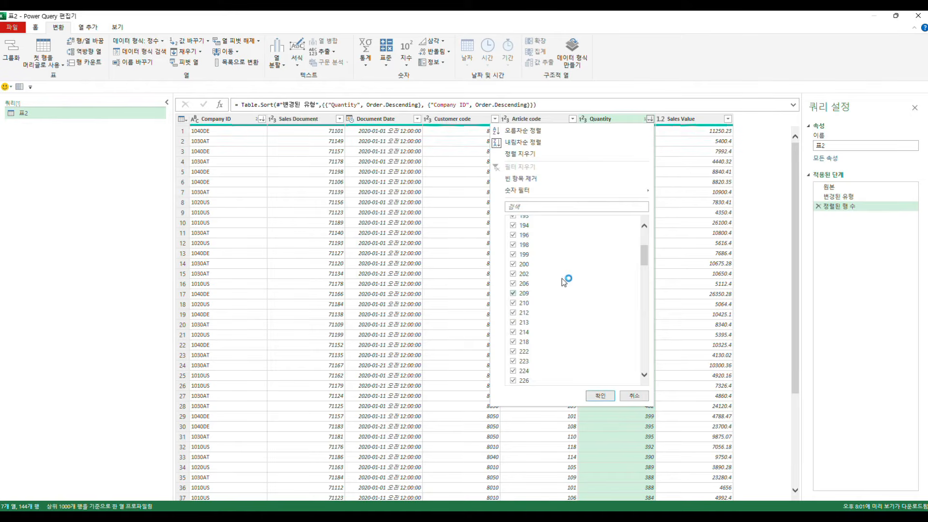
click(631, 395)
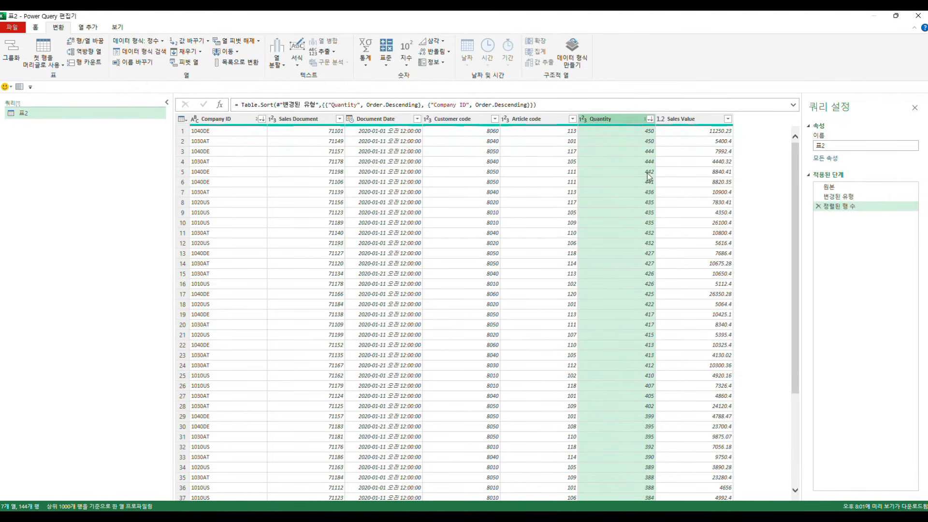
click(580, 169)
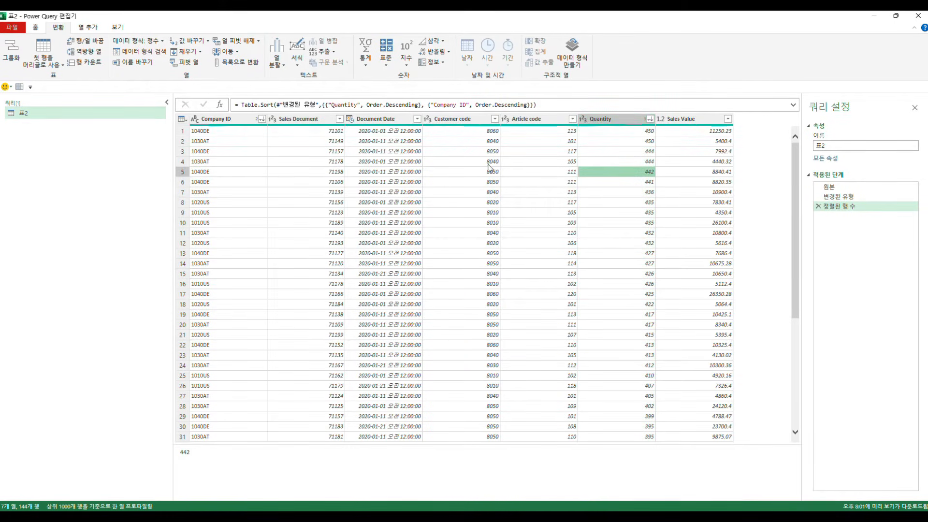
click(215, 133)
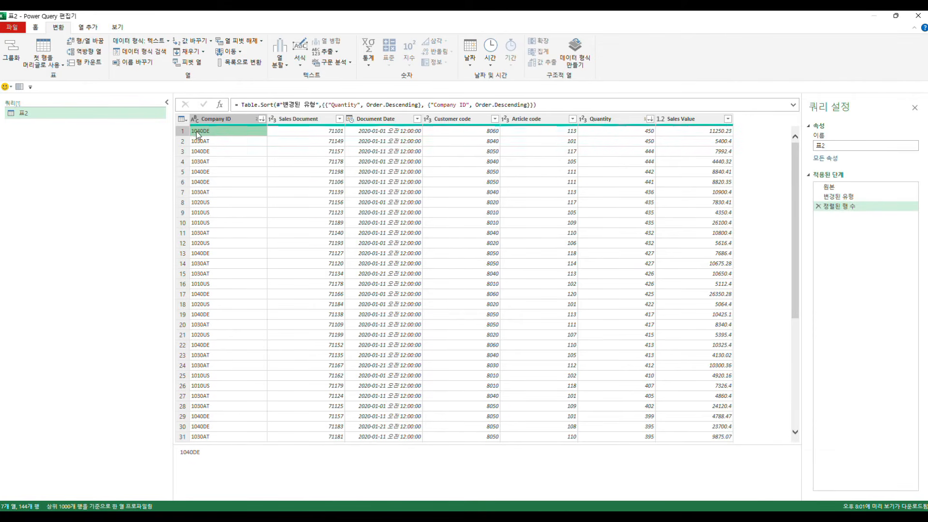
Step: Reverse the table's row order and check the Company ID, Sales Document, Customer code and Quantity columns
click(83, 52)
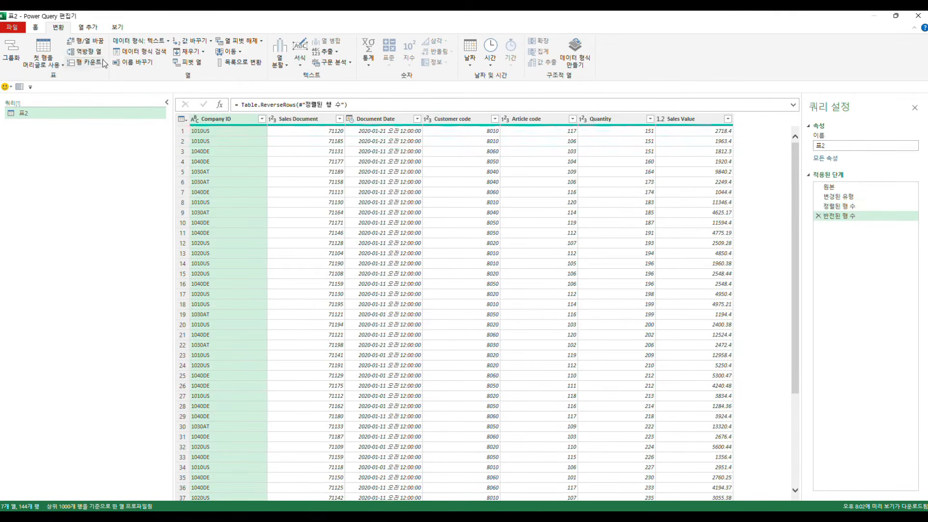
click(219, 134)
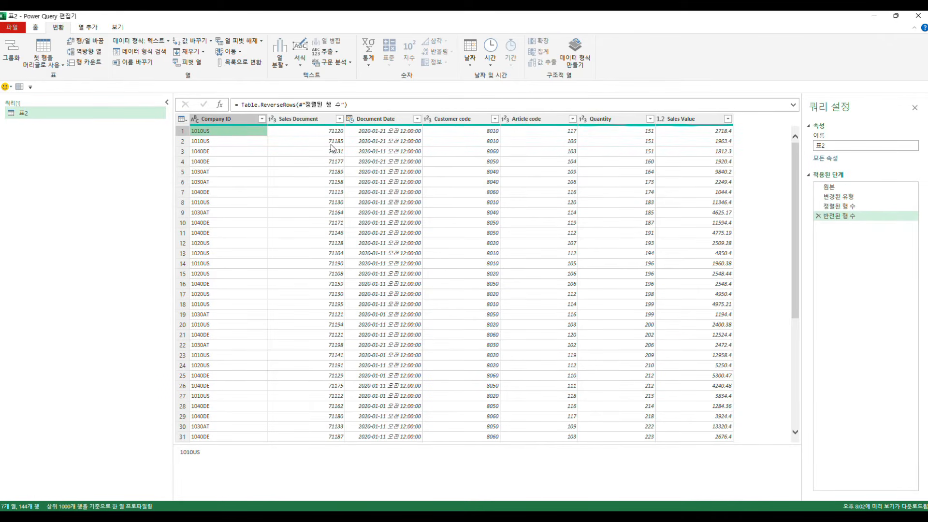
click(324, 118)
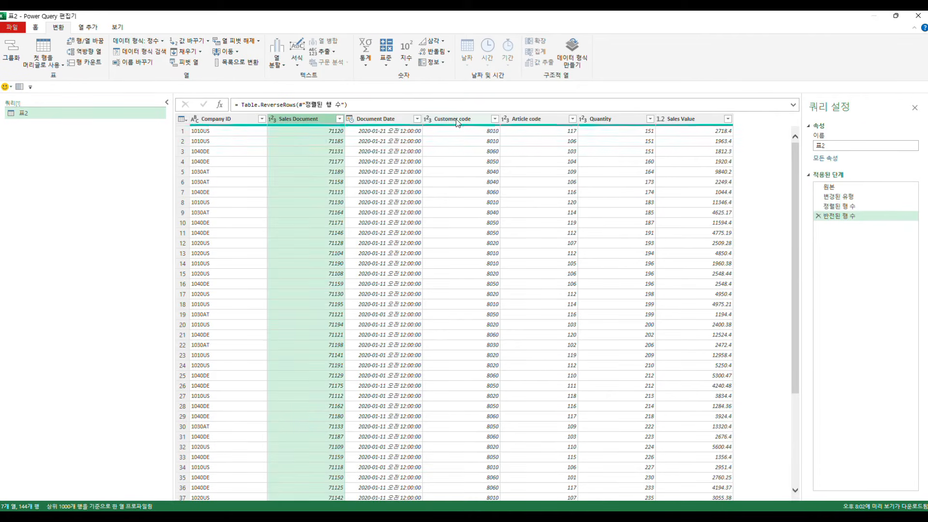
click(456, 119)
click(611, 124)
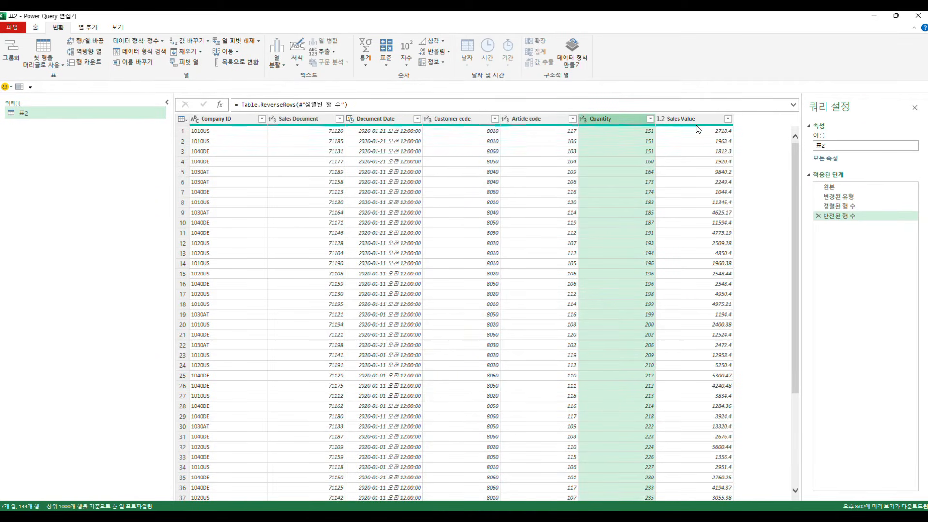
click(481, 181)
click(638, 130)
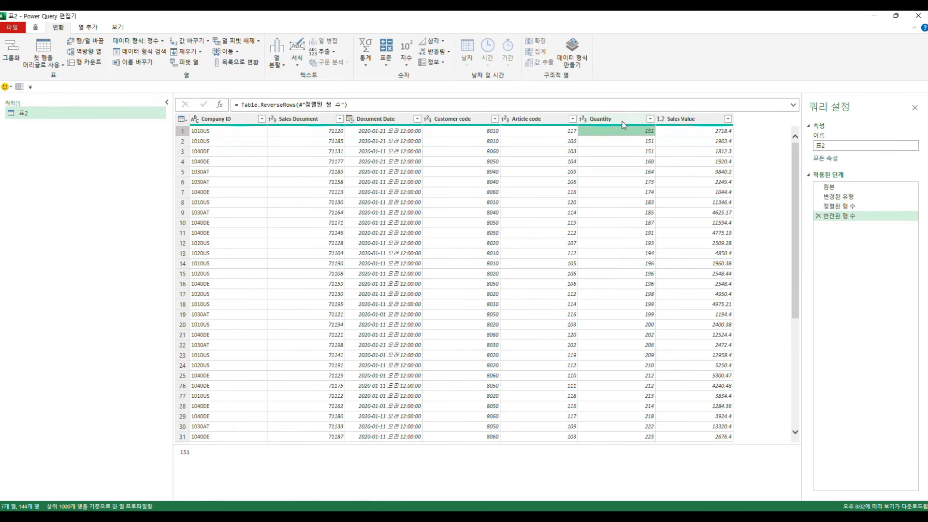
Step: Reverse the row order a second time and check the Quantity column from the first row to the last
click(583, 119)
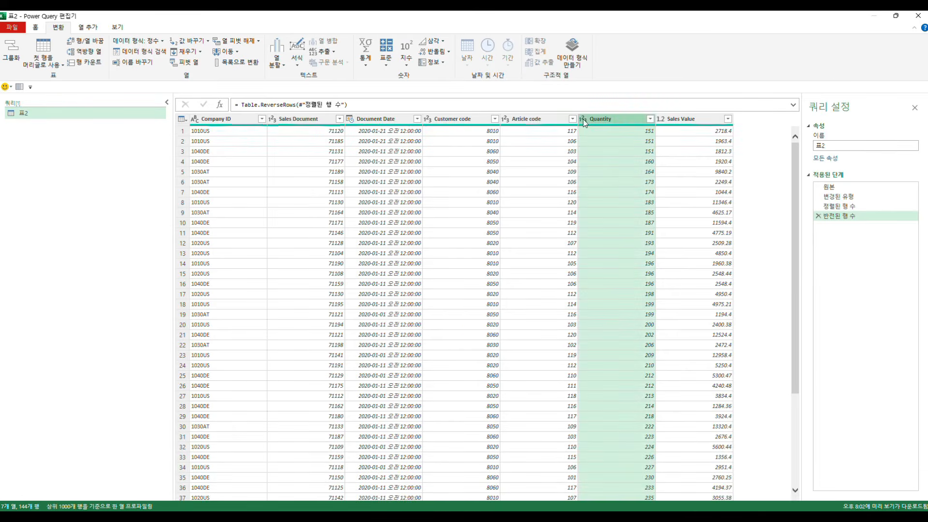
click(90, 54)
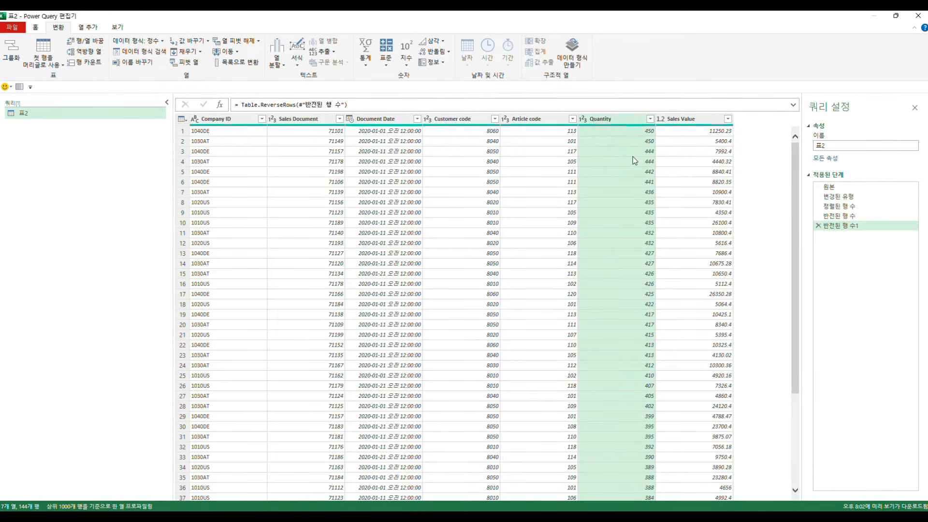
click(646, 133)
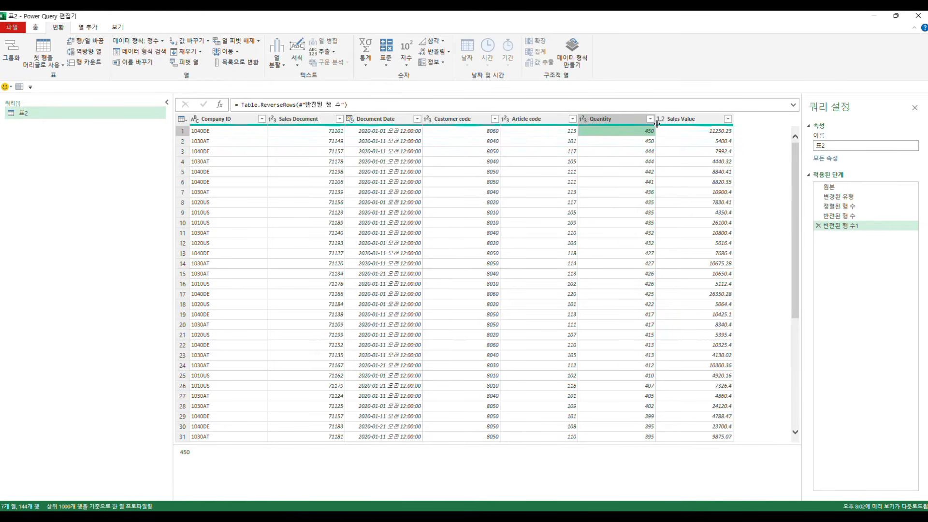
scroll(652, 287, down, 20)
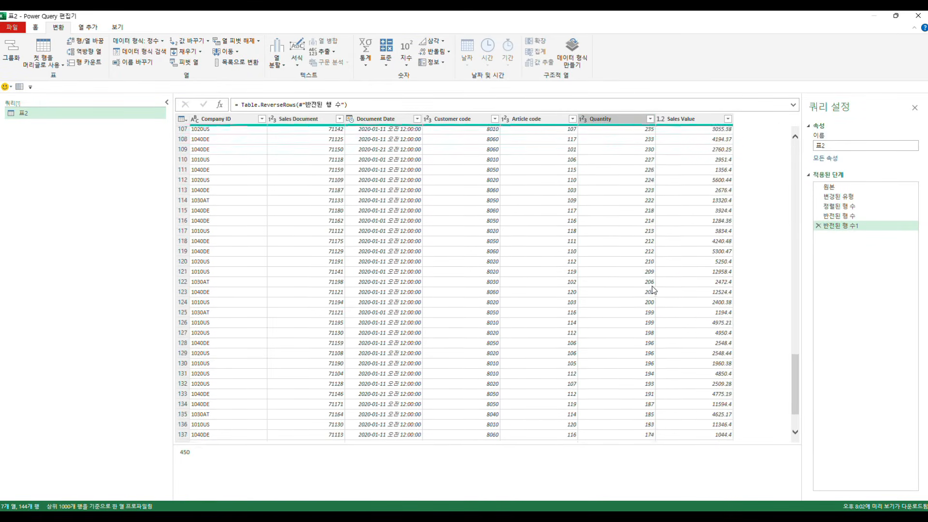
scroll(651, 290, down, 3)
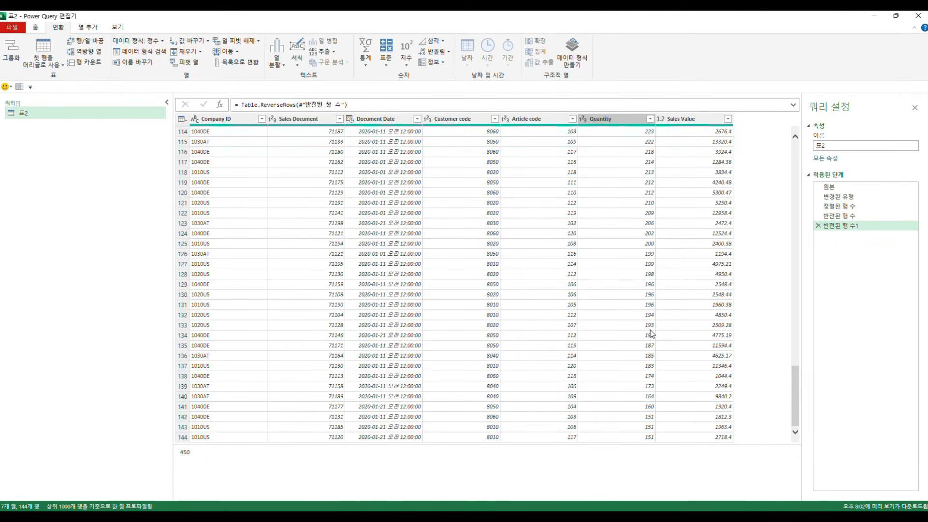
scroll(623, 338, up, 20)
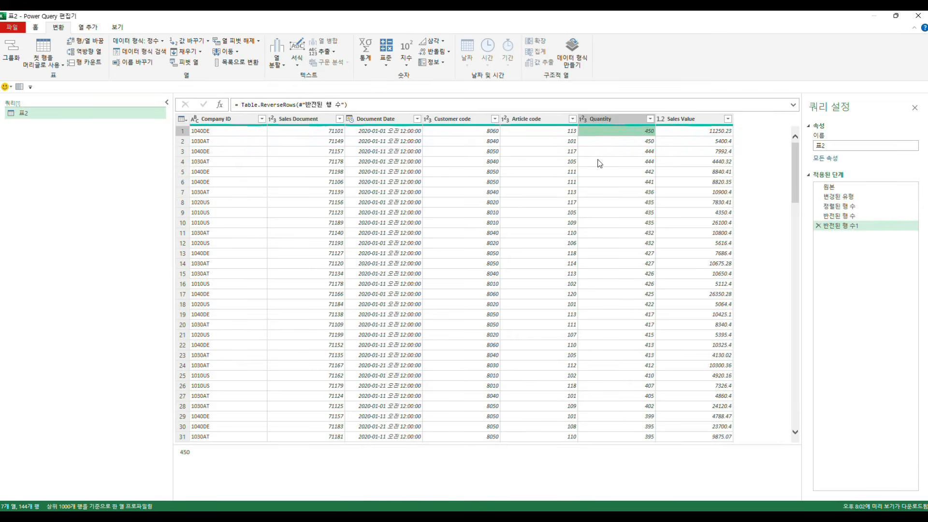
Step: Reverse the row order a third time and inspect the first Company ID cells
click(601, 120)
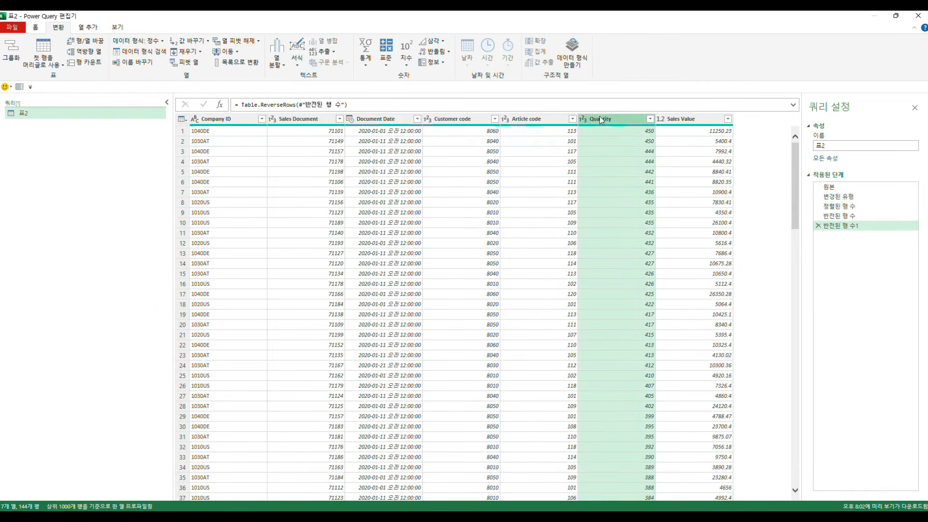
click(89, 53)
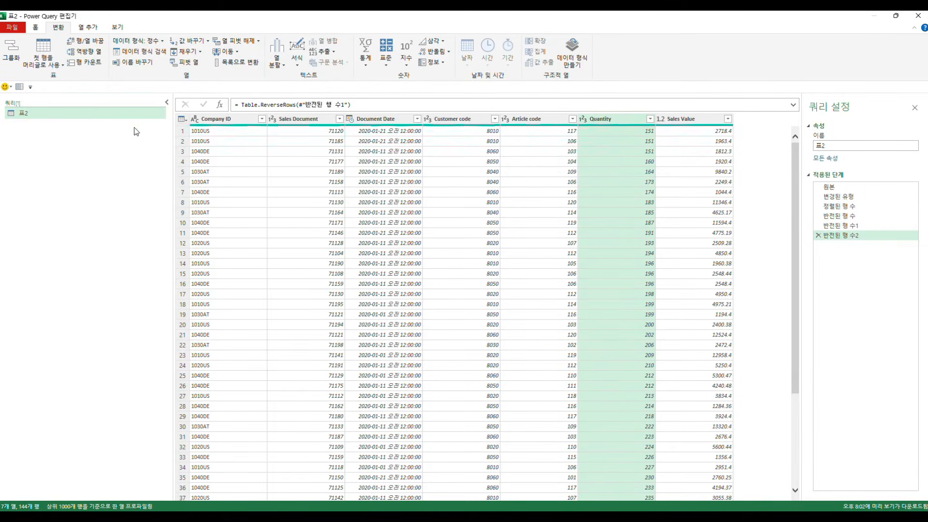
click(224, 140)
click(202, 132)
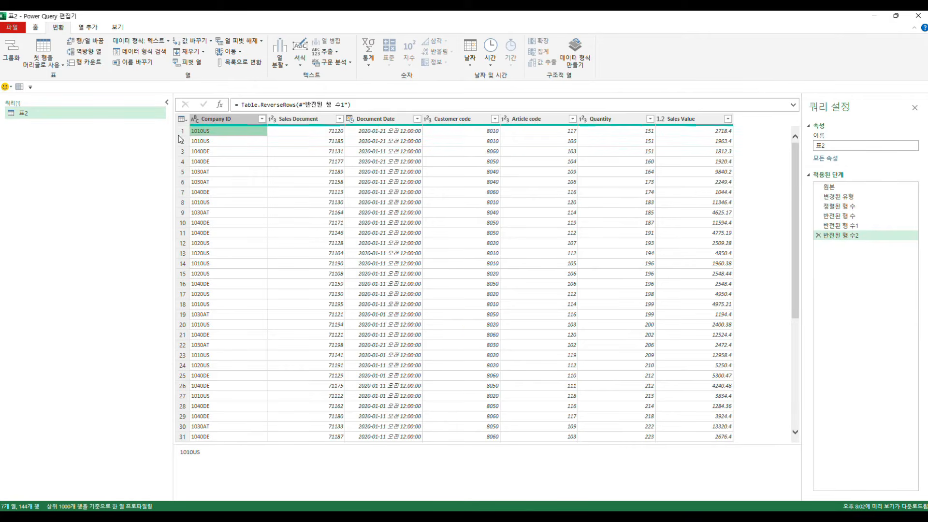
Step: Count the table's rows as a single value
click(80, 62)
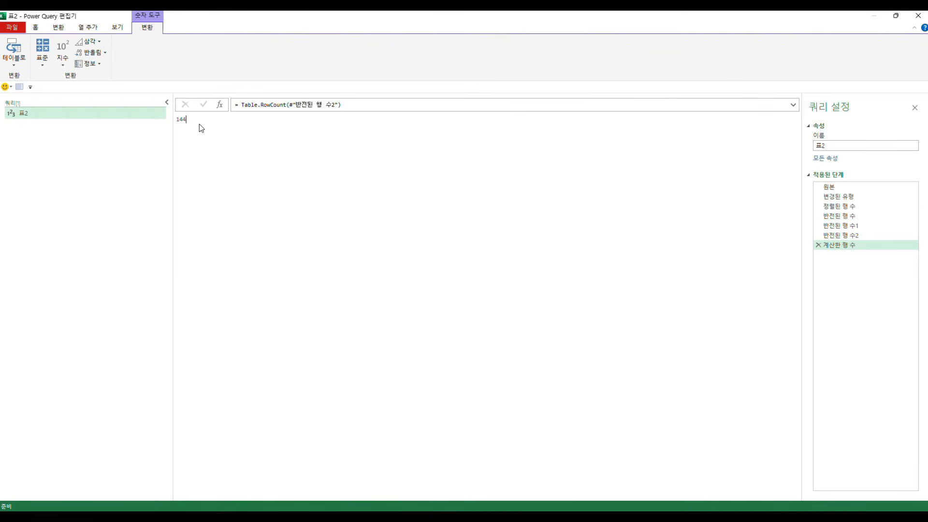
drag(190, 119, 177, 119)
click(261, 148)
Step: Multiply the row count by 100 and inspect the resulting number query
click(43, 60)
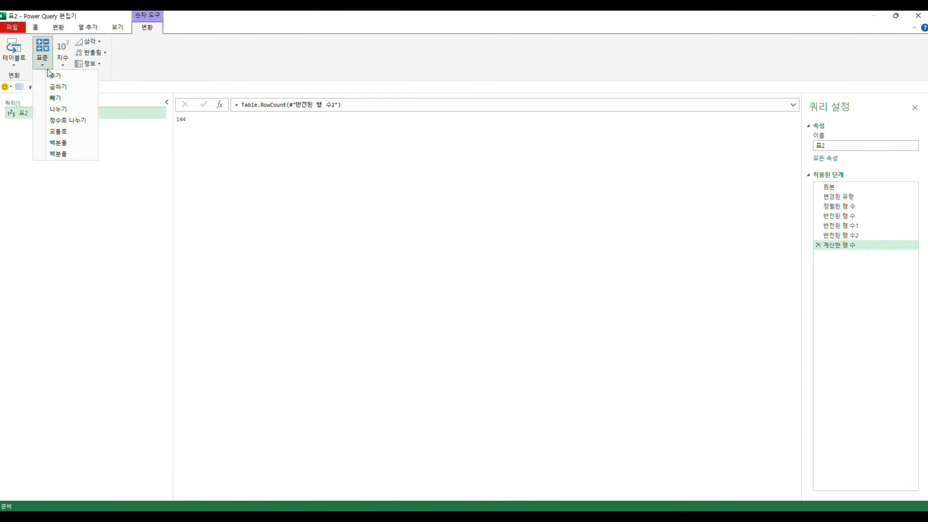
click(59, 91)
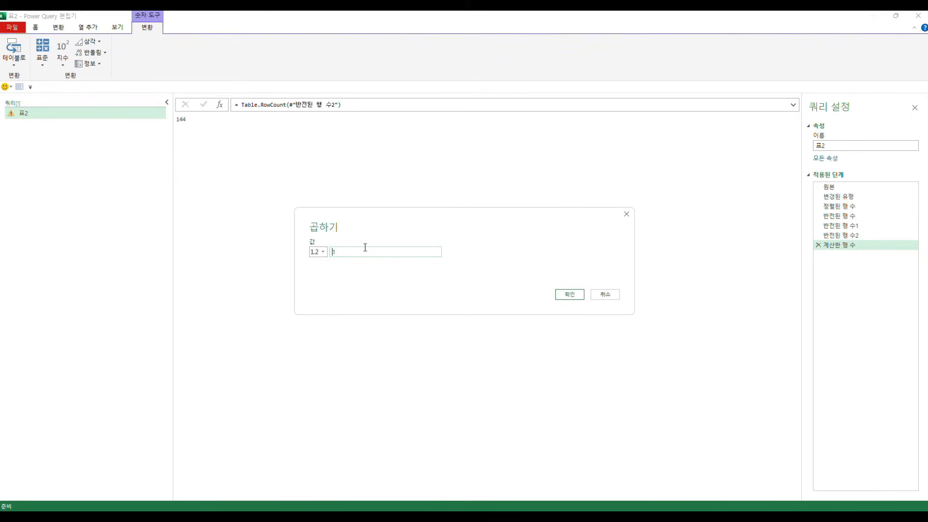
click(568, 296)
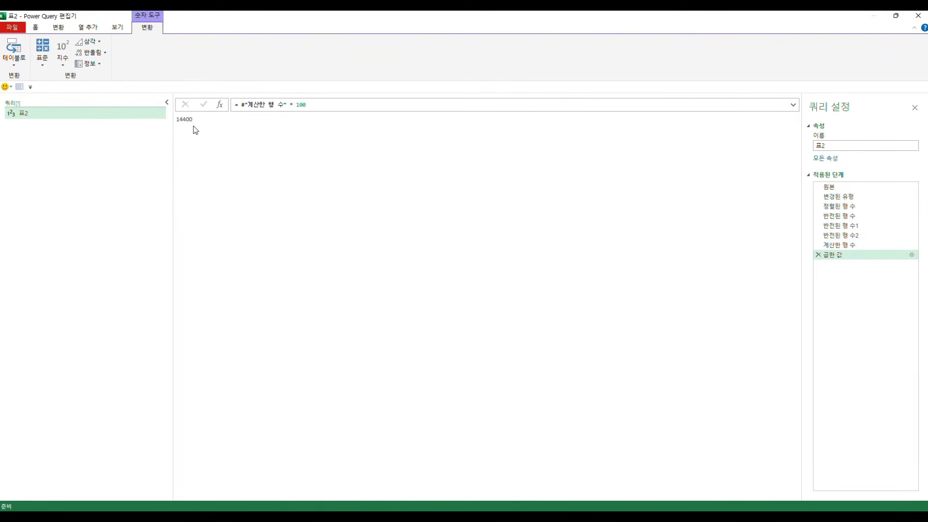
click(4, 113)
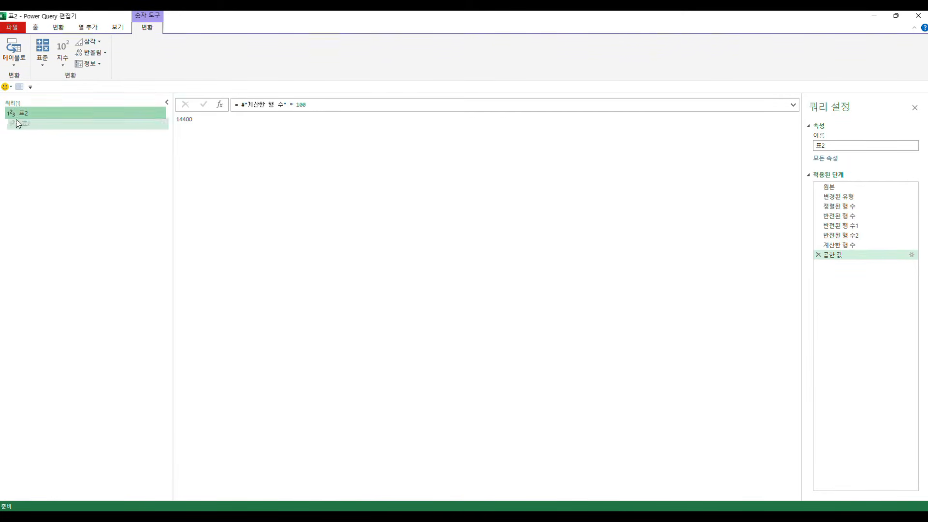
click(327, 148)
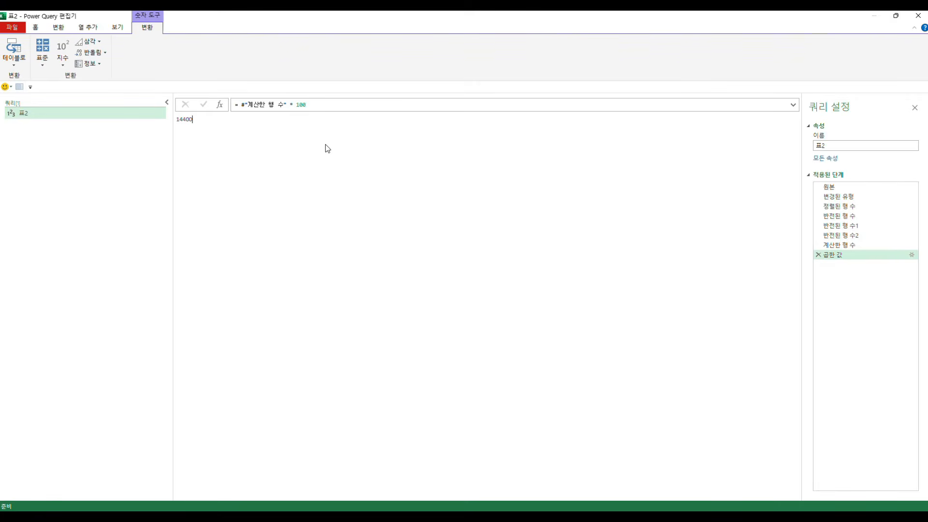
Step: Remove the multiplication and row count steps to return to the table, and reopen the table transformation tools
click(818, 255)
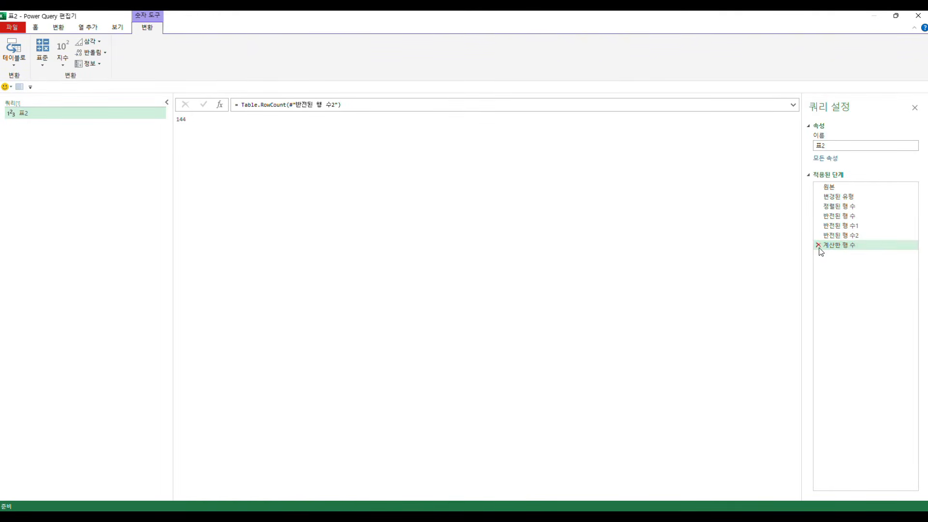
click(818, 245)
click(59, 27)
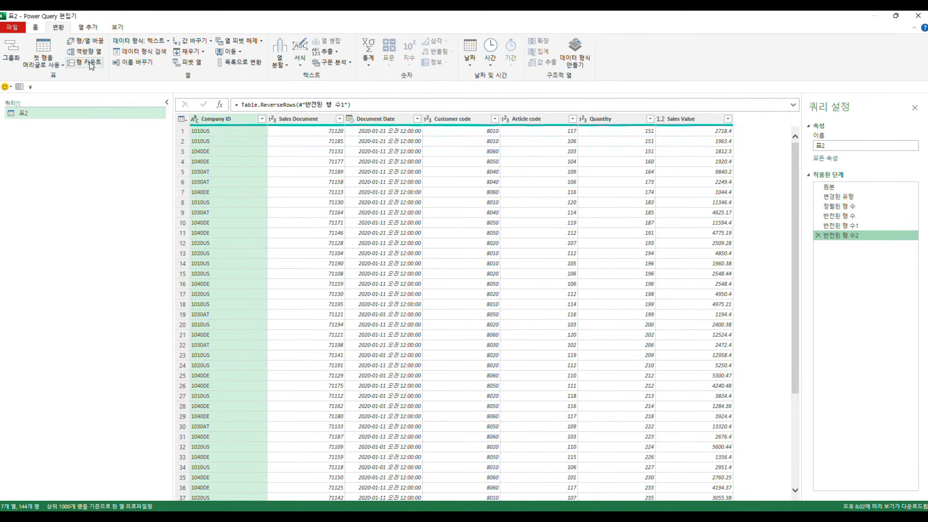
Step: Review the data types available for the Customer code column without changing its type
click(436, 223)
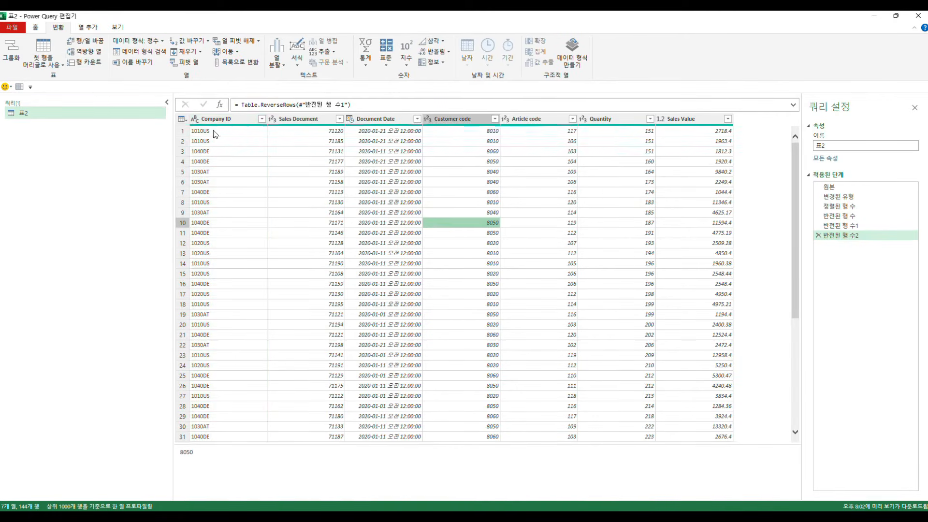
click(136, 41)
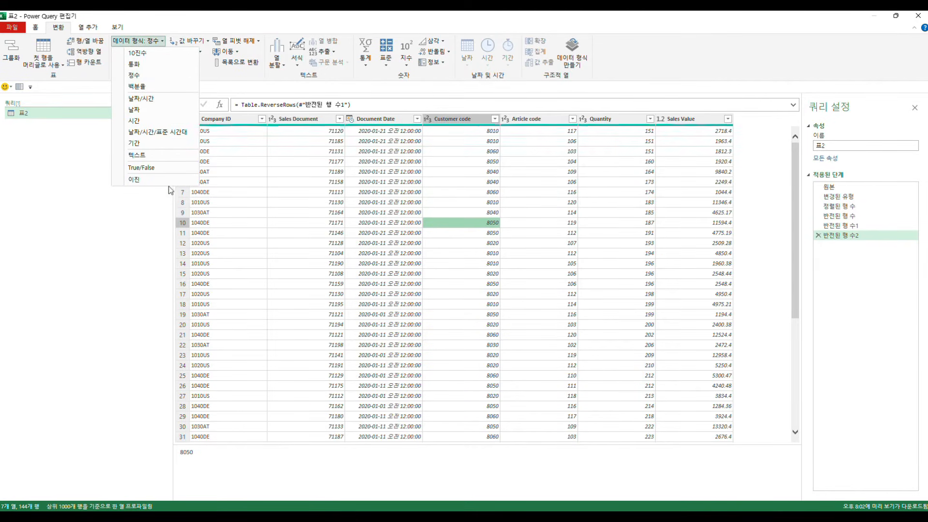
click(327, 188)
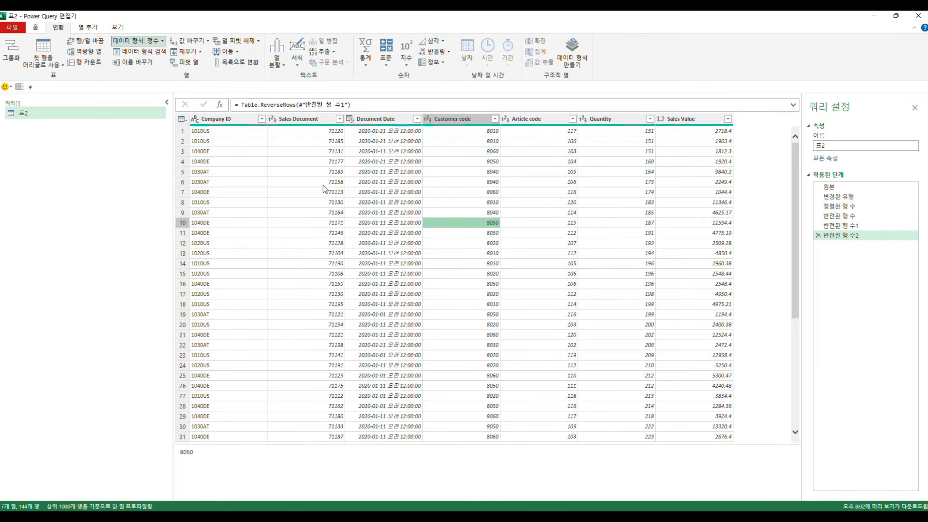
Step: Browse the column commands for Sales Document and Document Date without applying any, and look at Customer code and Article code
click(291, 120)
right_click(292, 121)
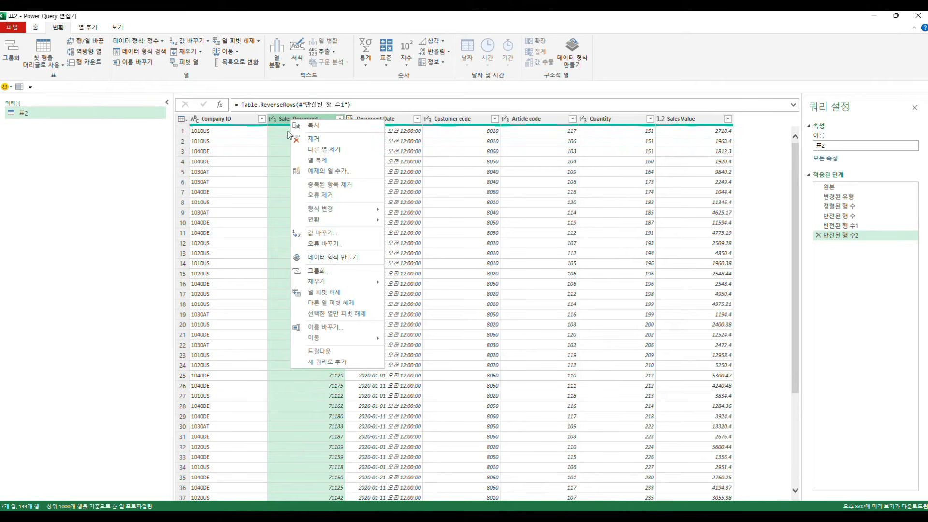
click(279, 122)
right_click(364, 121)
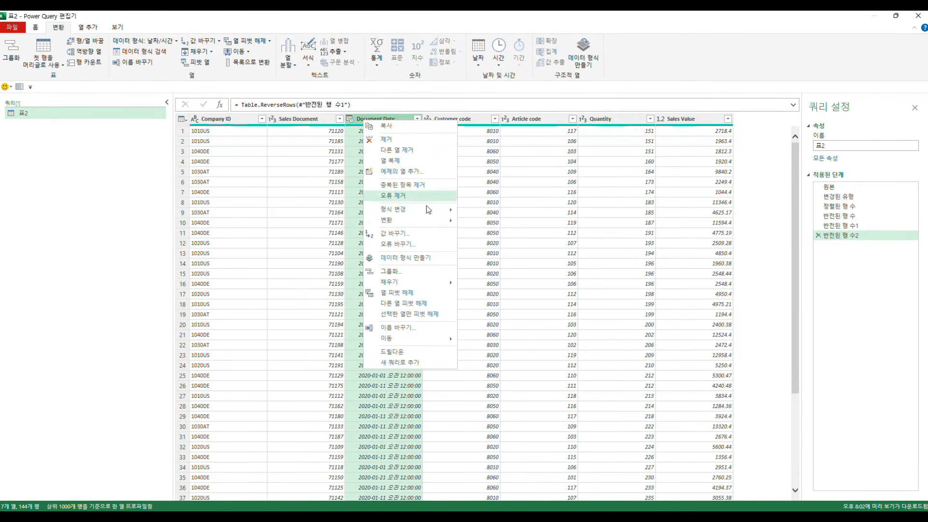
click(466, 120)
click(530, 122)
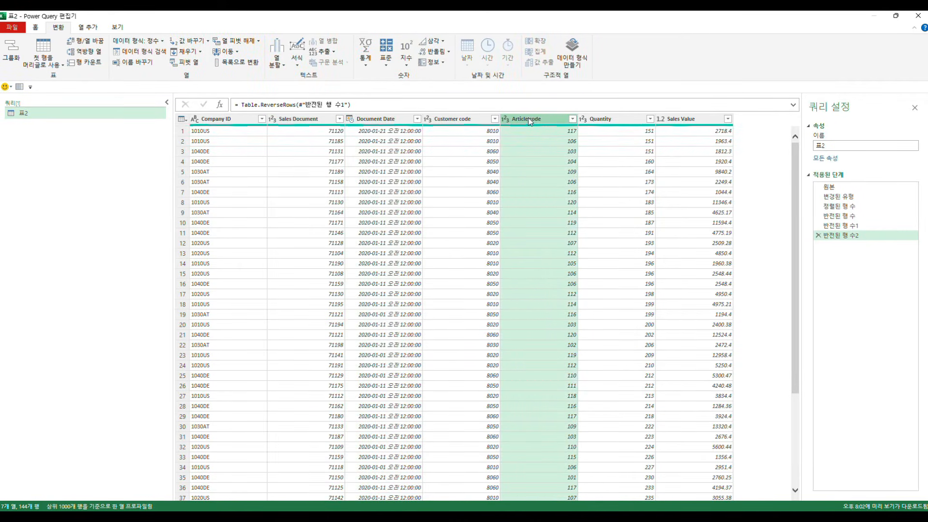
Step: Review the data types offered for the Sales Document column and leave its type as it is
click(310, 122)
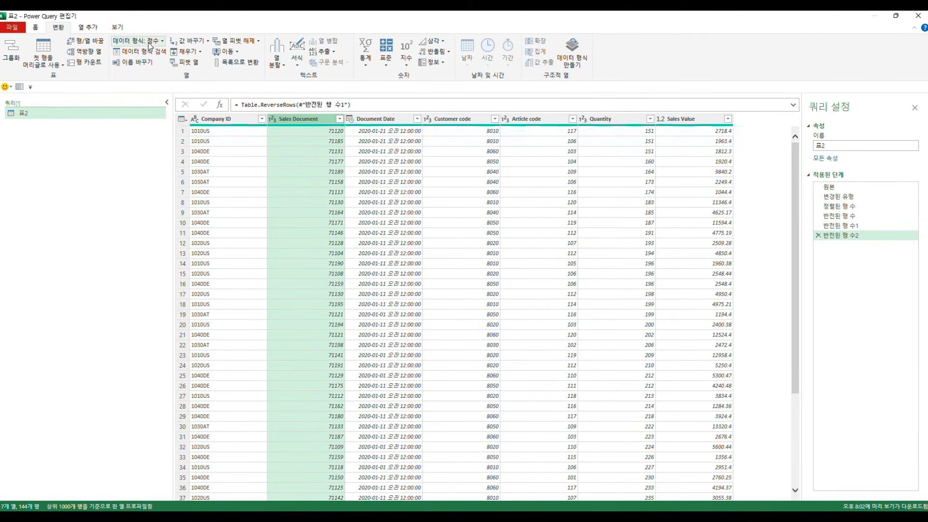
click(273, 119)
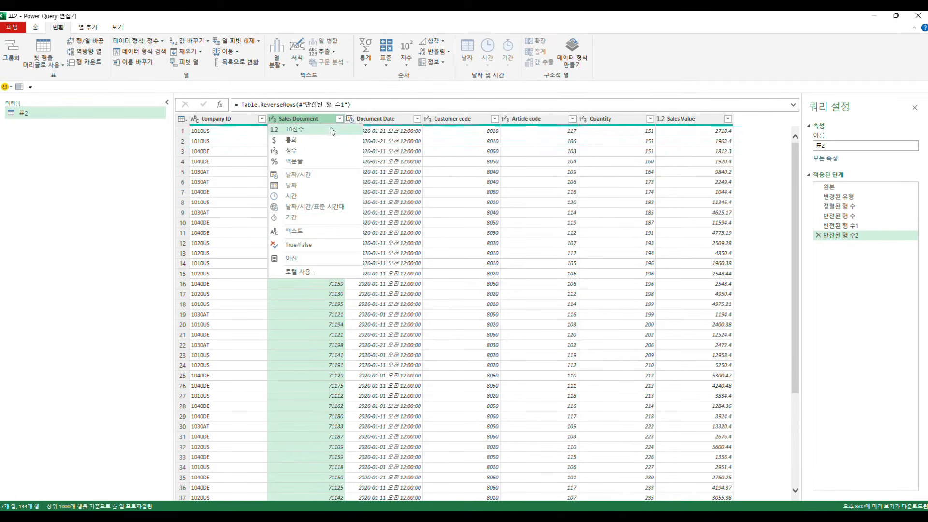
click(394, 153)
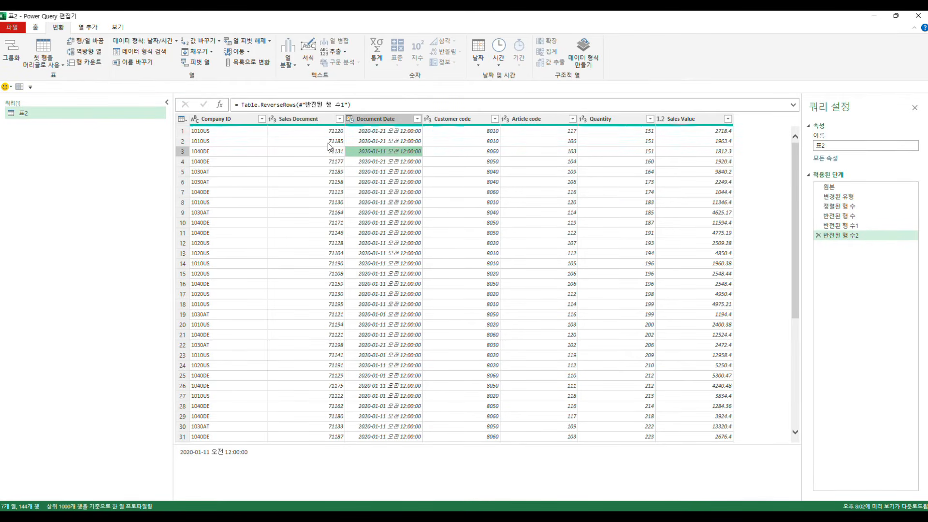
Step: Change the Sales Document column's data type to text and select the Document Date column
click(309, 124)
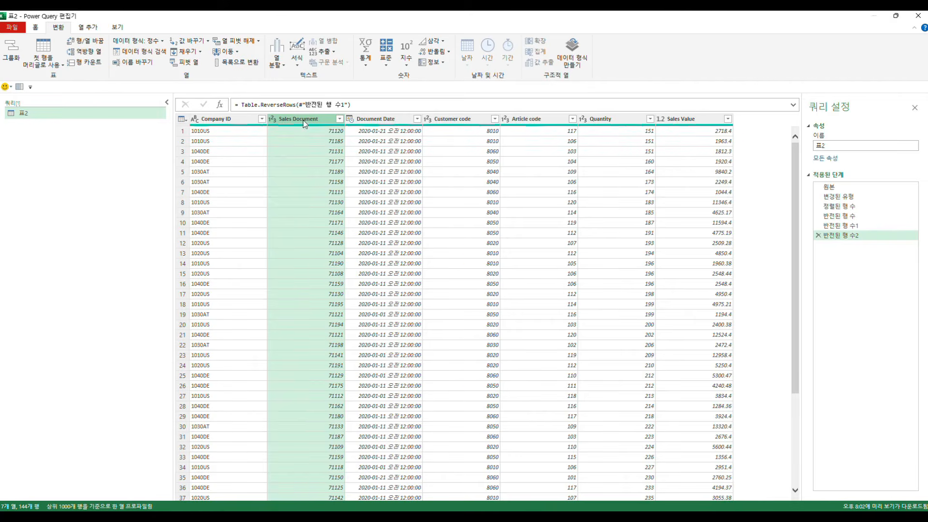
click(276, 117)
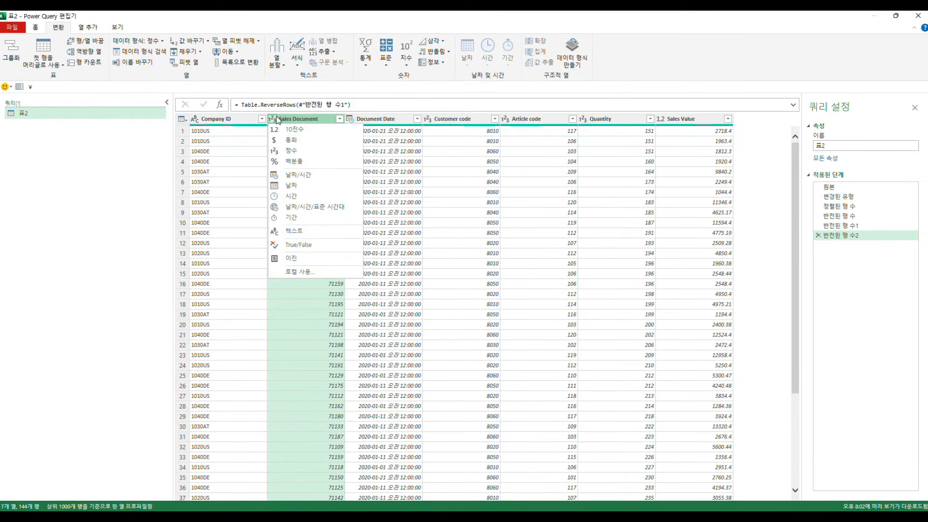
click(291, 232)
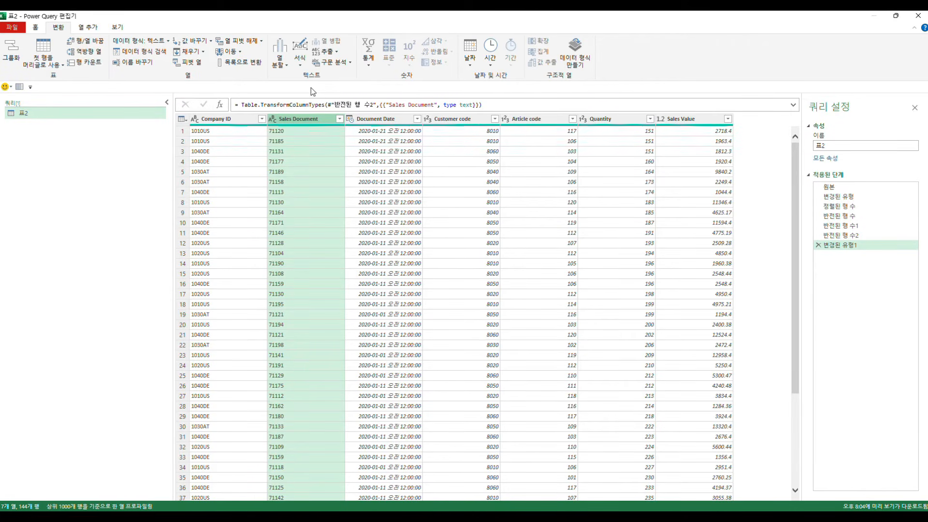
click(385, 121)
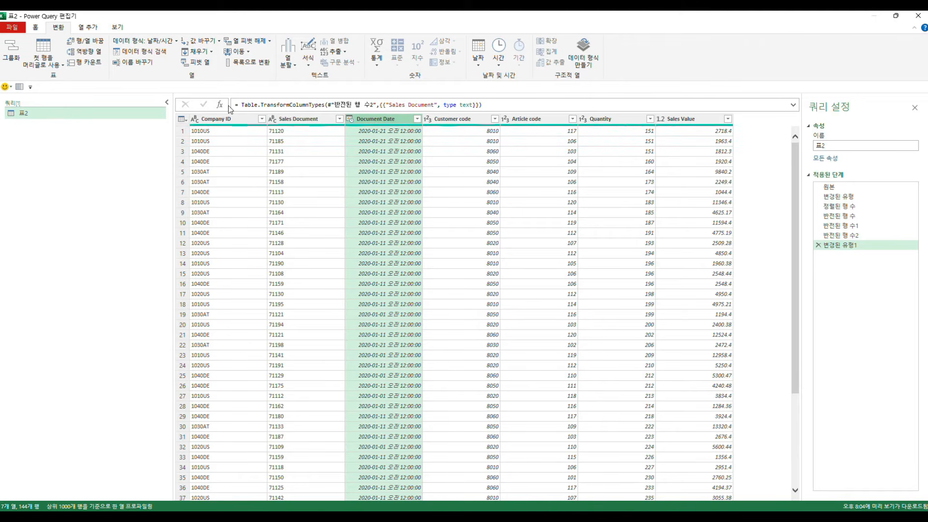
Step: Change the Document Date column's data type to Date (날짜)
click(161, 41)
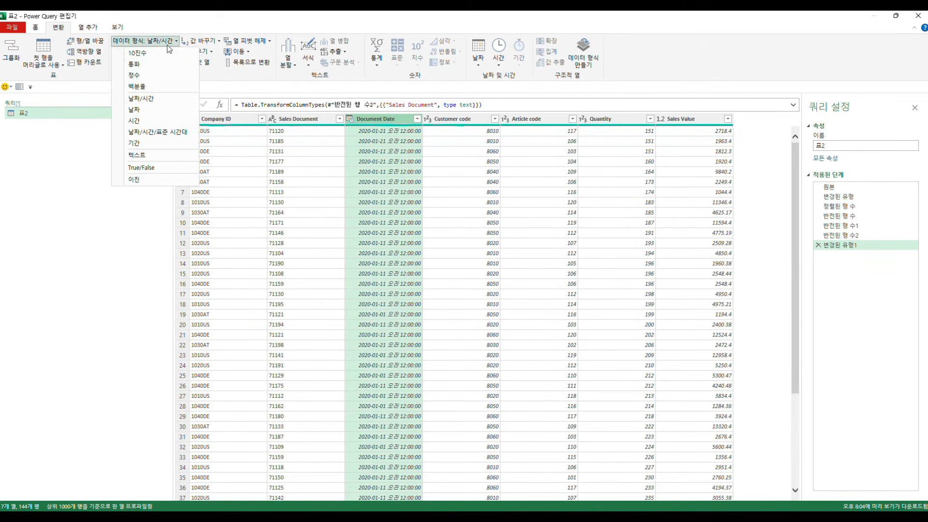
click(134, 110)
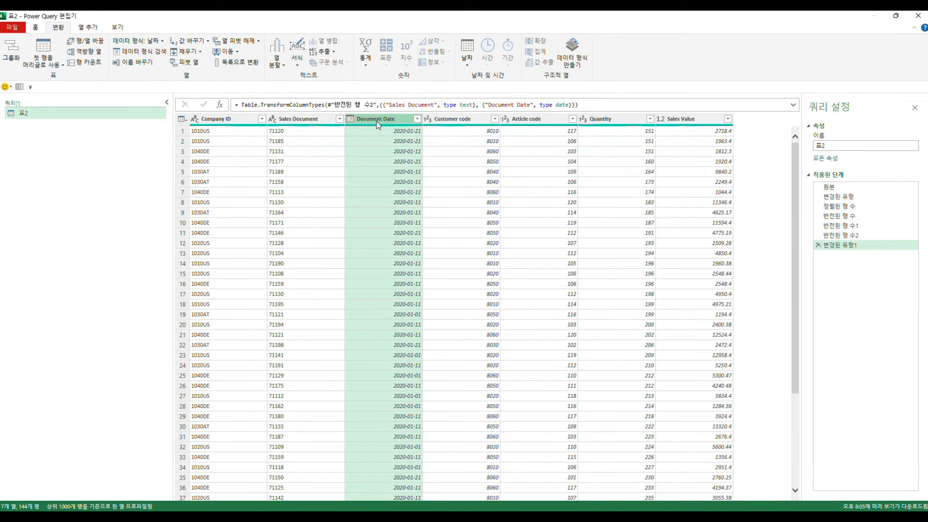
Step: Change Document Date to the Date/Time/Timezone type (날짜/시간/표준 시간대), replacing the current conversion, and widen the column to show full values
click(148, 41)
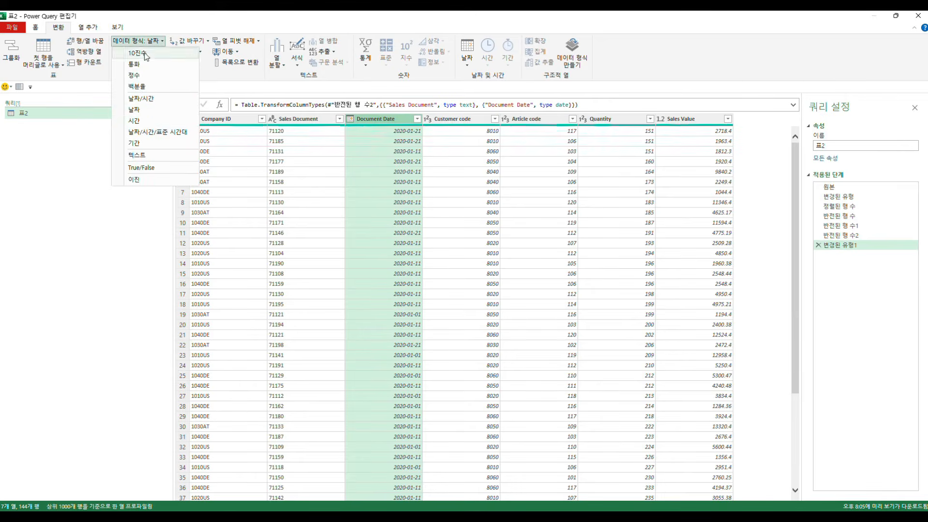
click(147, 132)
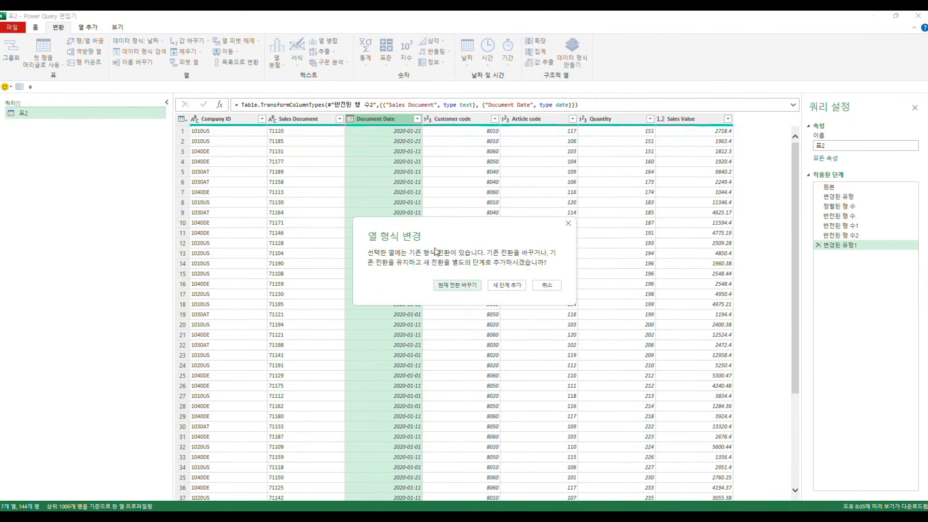
click(457, 285)
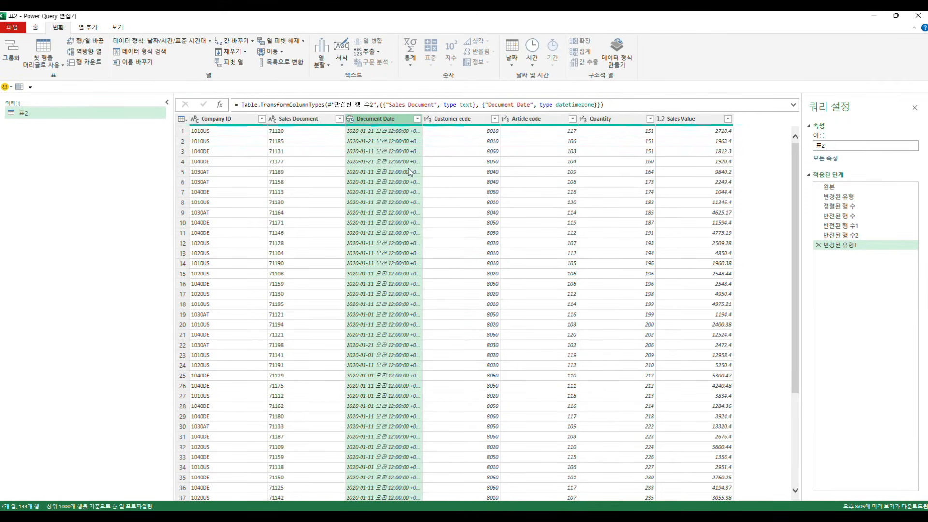
drag(422, 119, 457, 119)
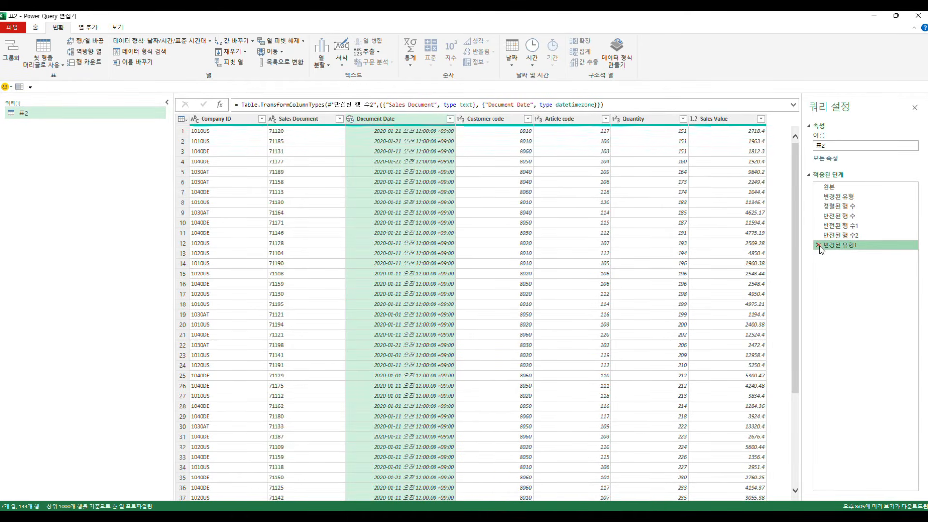
Step: Set Document Date back to the Date type (날짜), replacing the current conversion, and narrow the column again
click(351, 121)
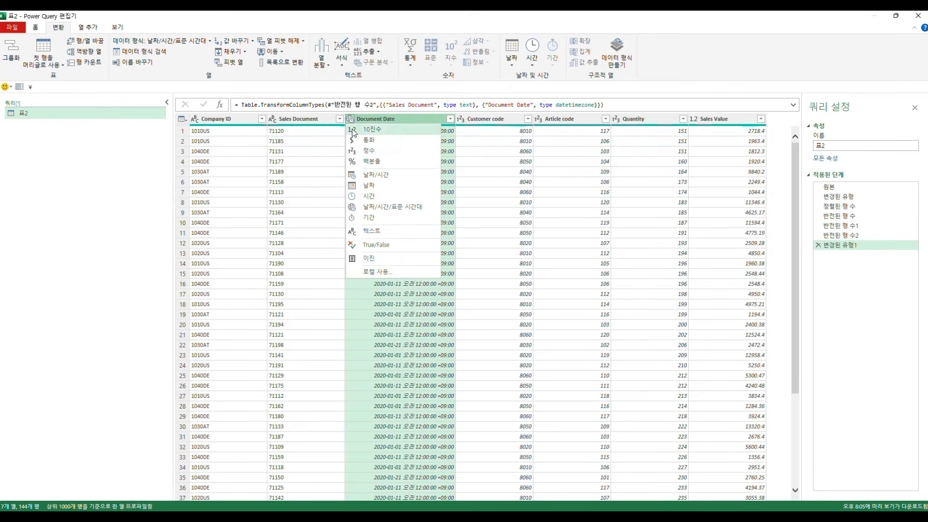
click(371, 187)
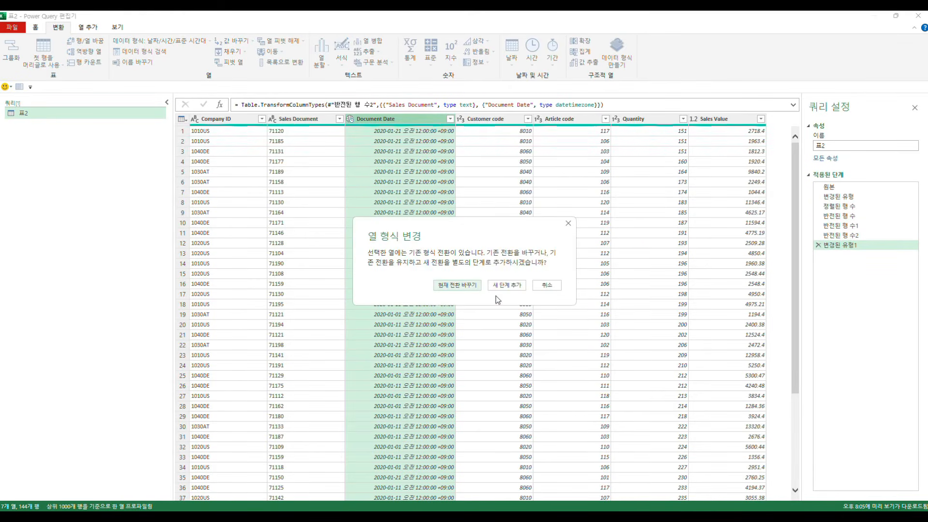
click(476, 286)
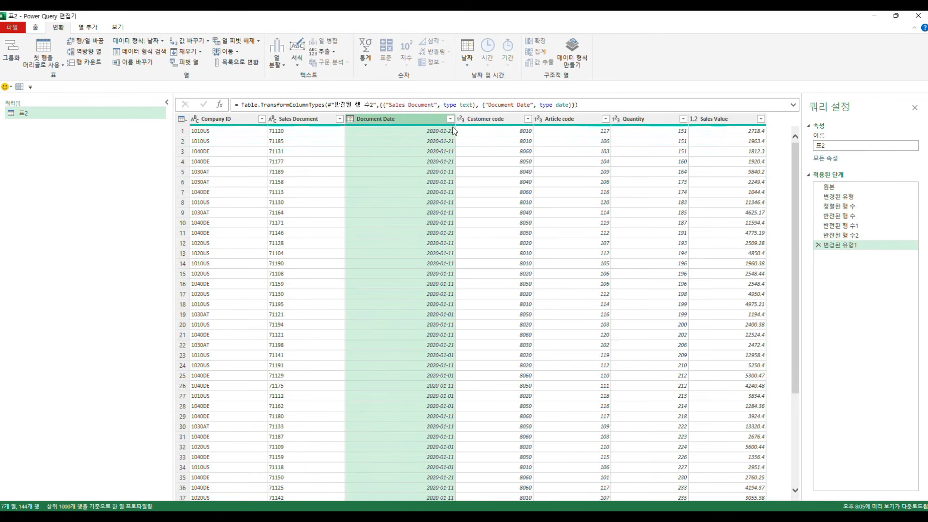
drag(456, 119, 422, 119)
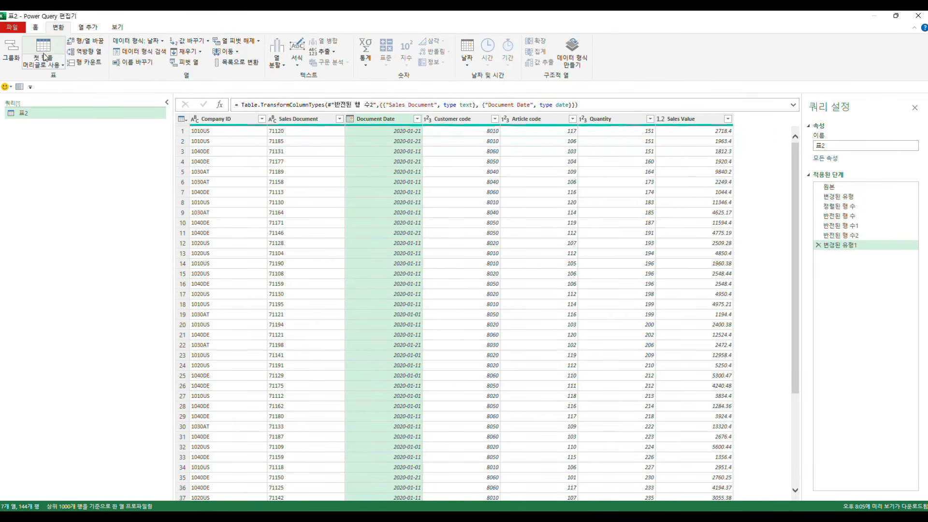
click(88, 27)
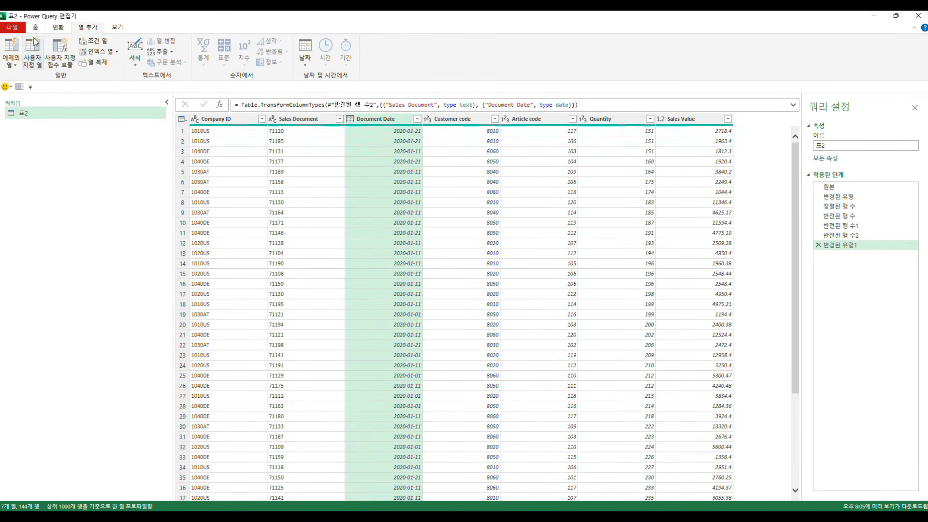
click(54, 29)
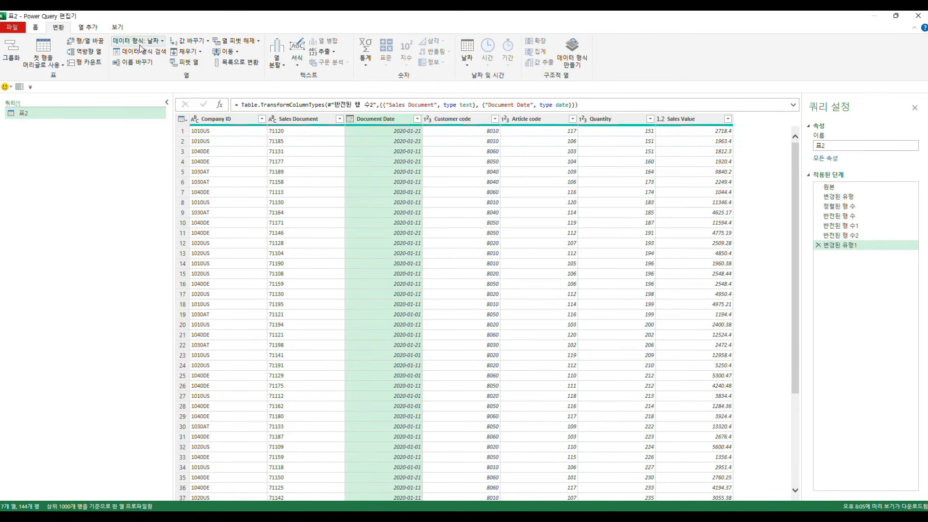
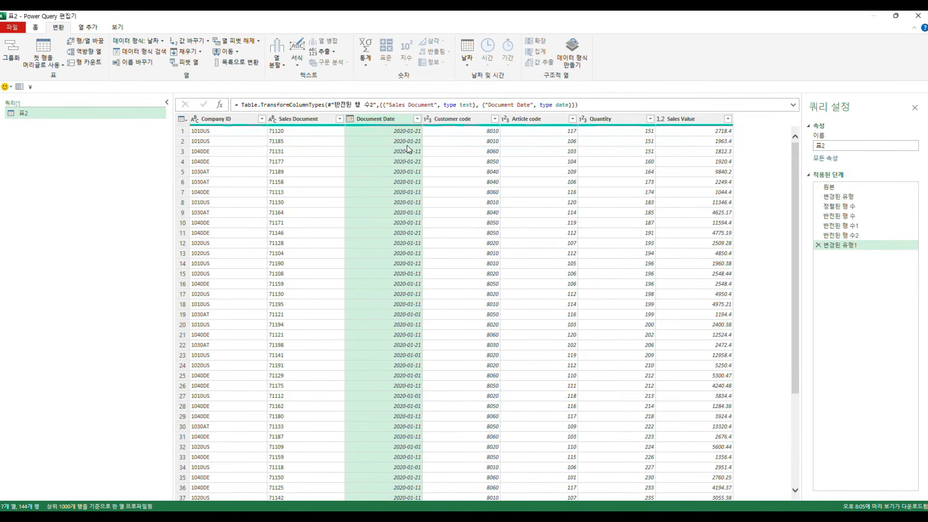
Step: Detect the Sales Document column's data type automatically
click(298, 119)
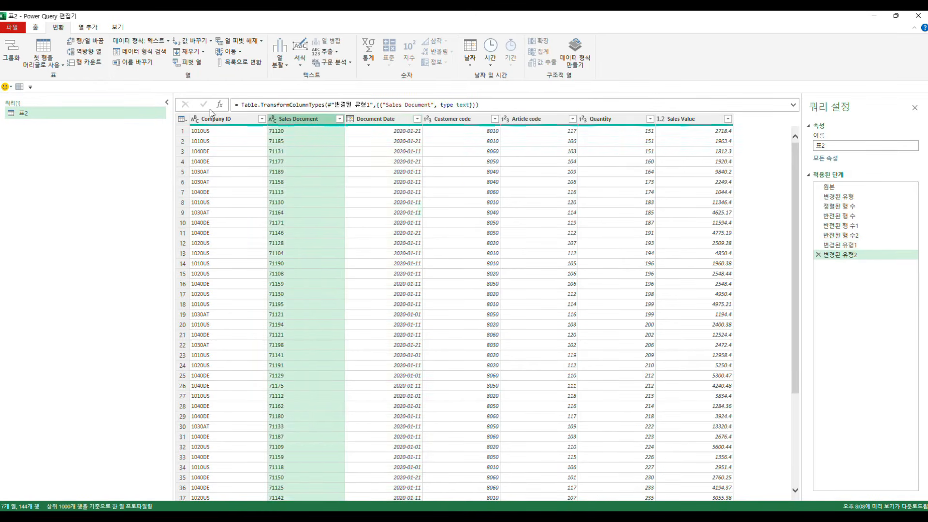
click(150, 54)
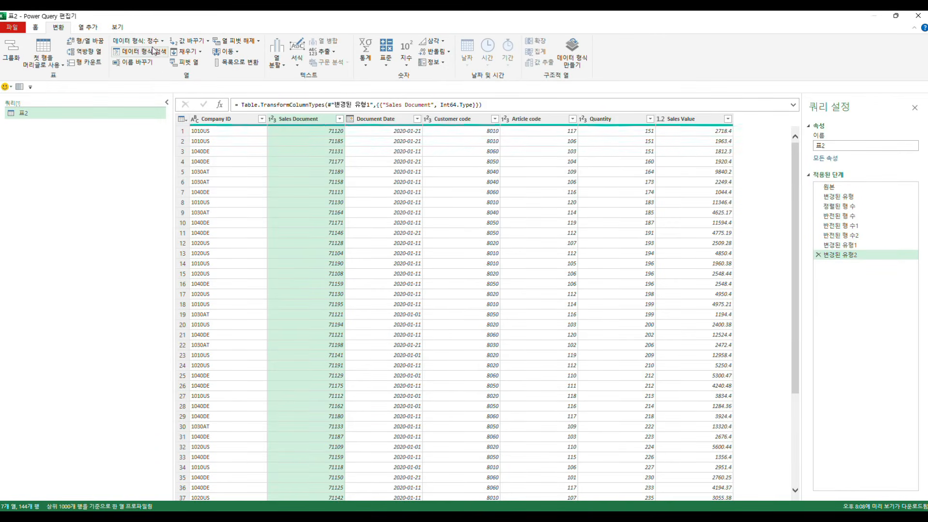
Step: Open the Sales Document column's name for editing and leave it without entering a new name
click(133, 62)
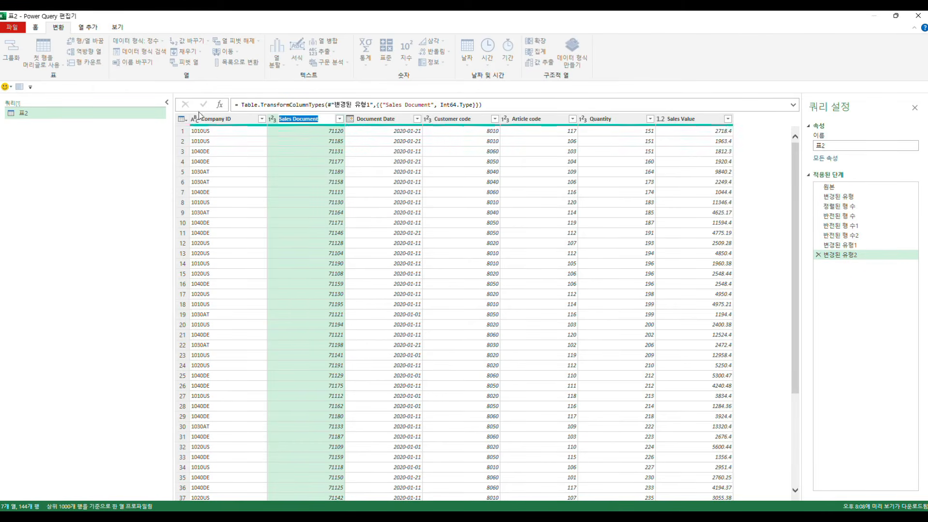
right_click(297, 142)
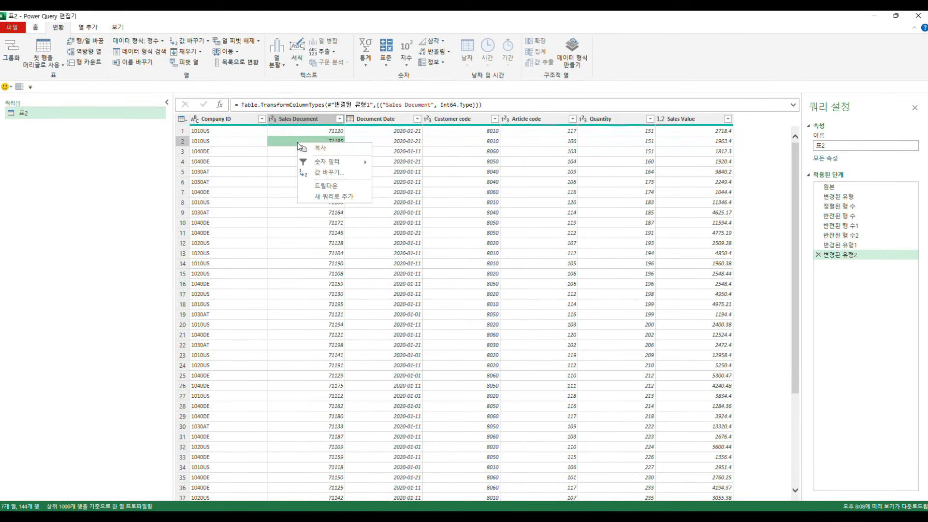
click(297, 121)
right_click(296, 120)
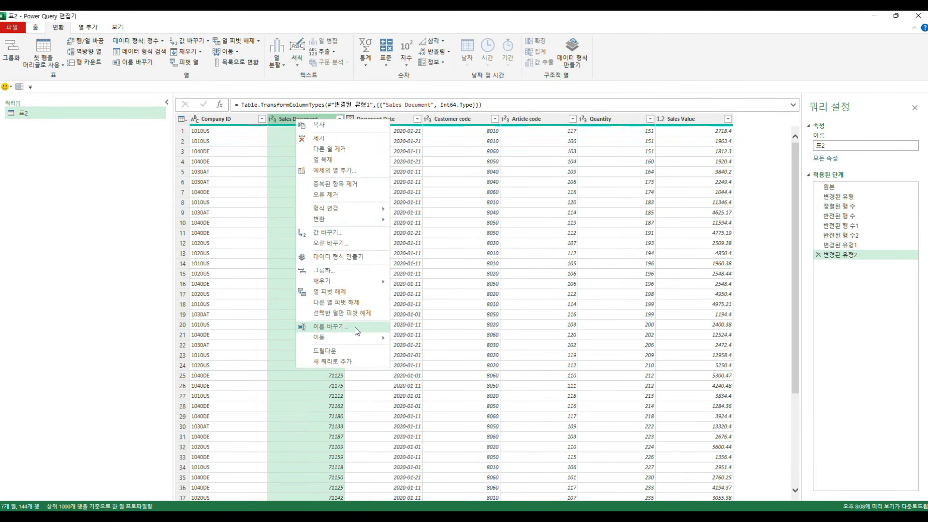
double_click(286, 120)
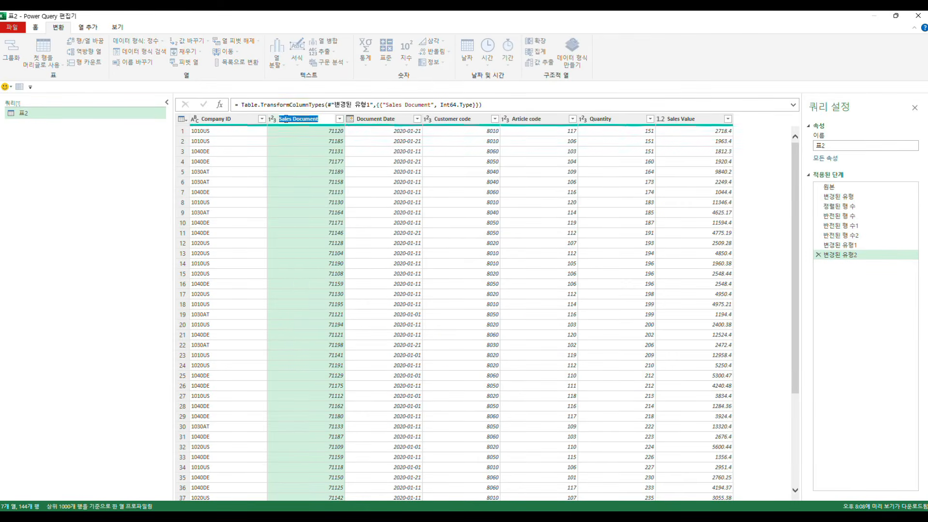
key(Escape)
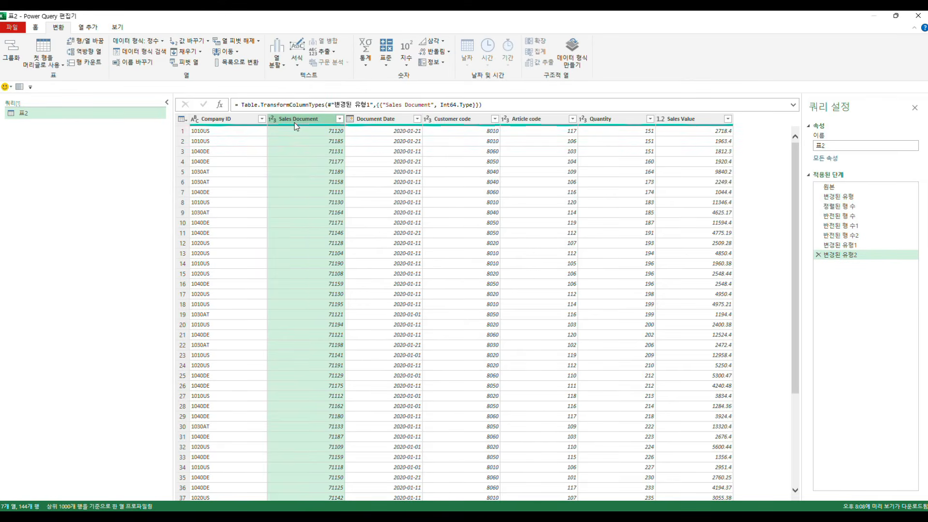
double_click(296, 121)
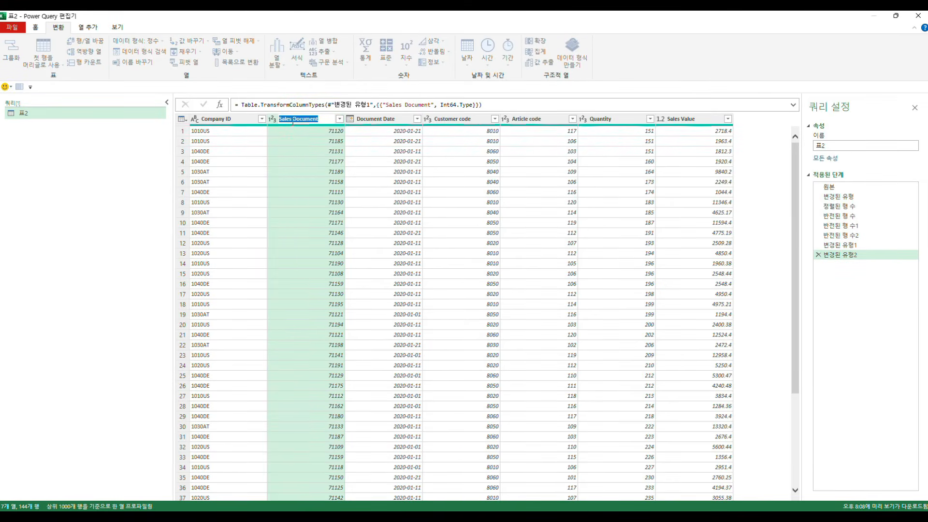
key(Escape)
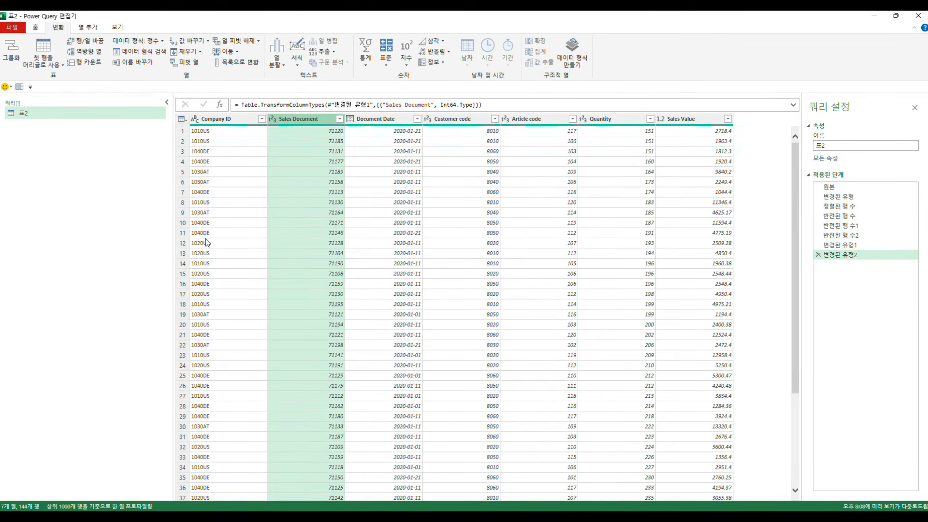
Step: Set up a value replacement in the Company ID column that finds S and replaces it with T
click(216, 118)
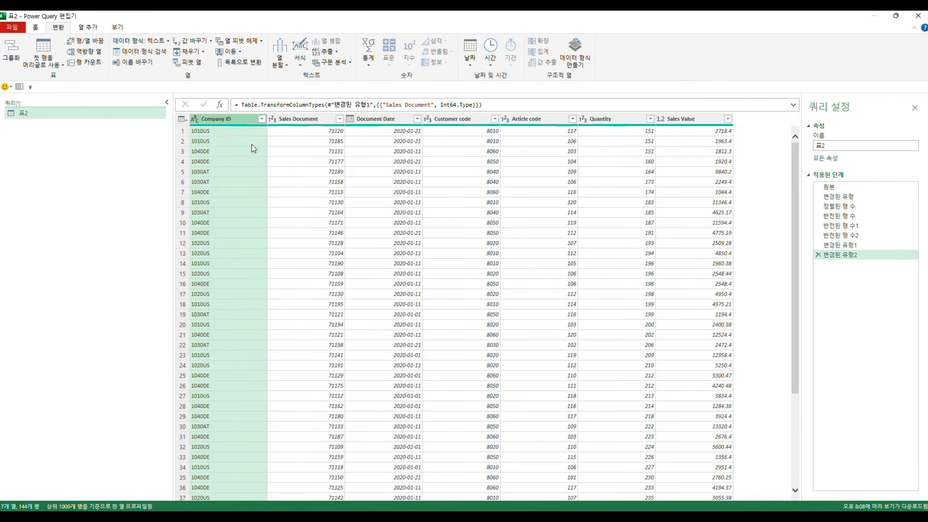
click(192, 42)
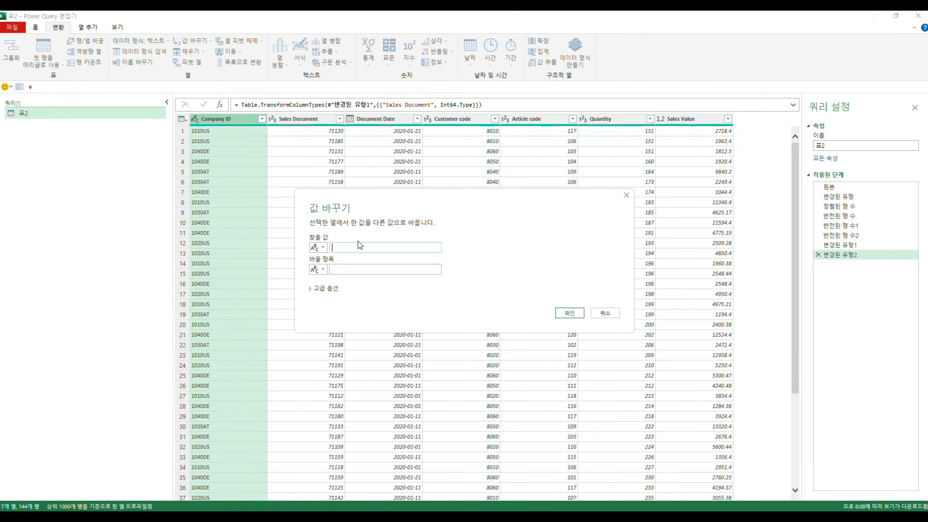
key(Tab)
key(Tab)
text(T)
Step: Look through the special characters offered by the value replacement's advanced options, leaving the special-character option off
click(312, 289)
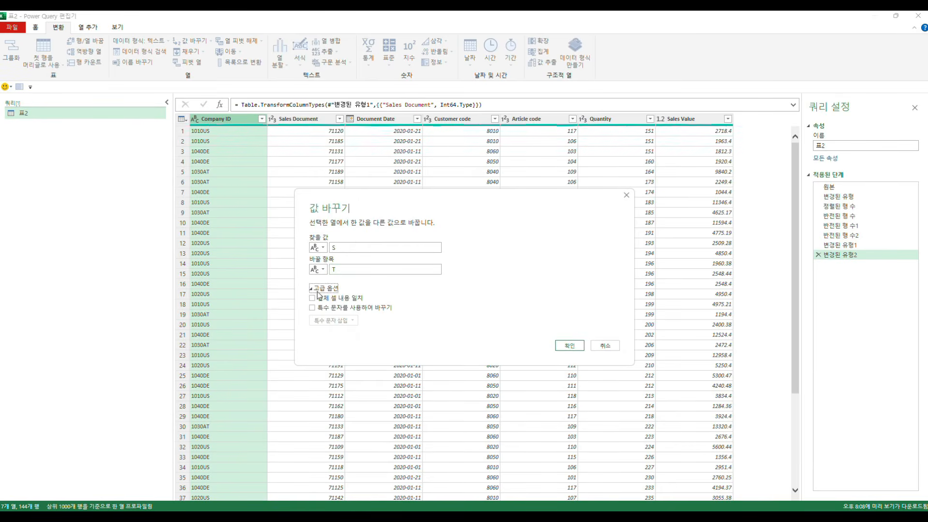
click(342, 310)
click(344, 320)
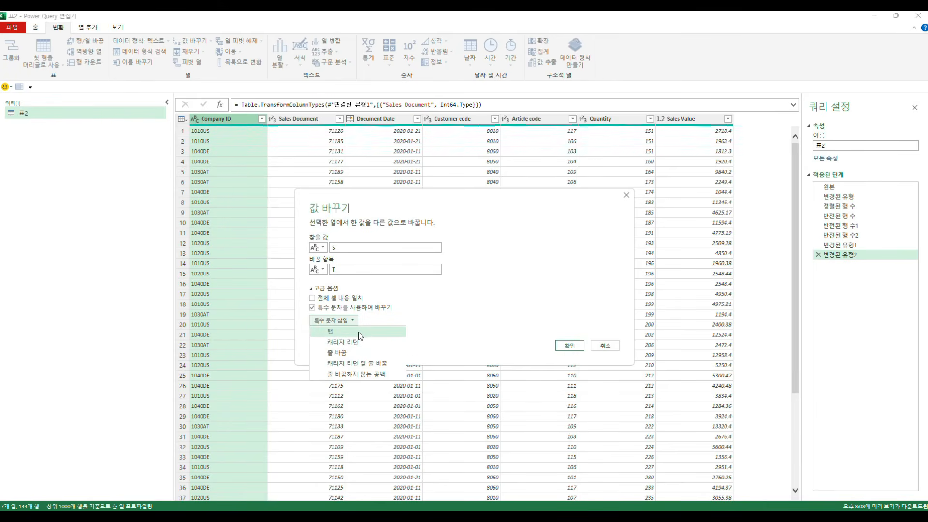
click(313, 308)
click(310, 289)
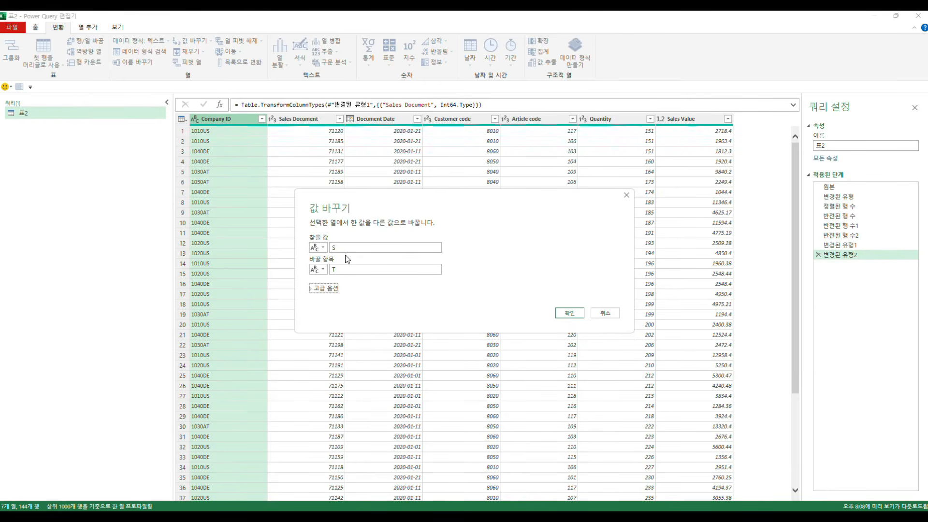
Step: Apply the S-to-T replacement to the Company ID column and delete the resulting applied step
click(569, 313)
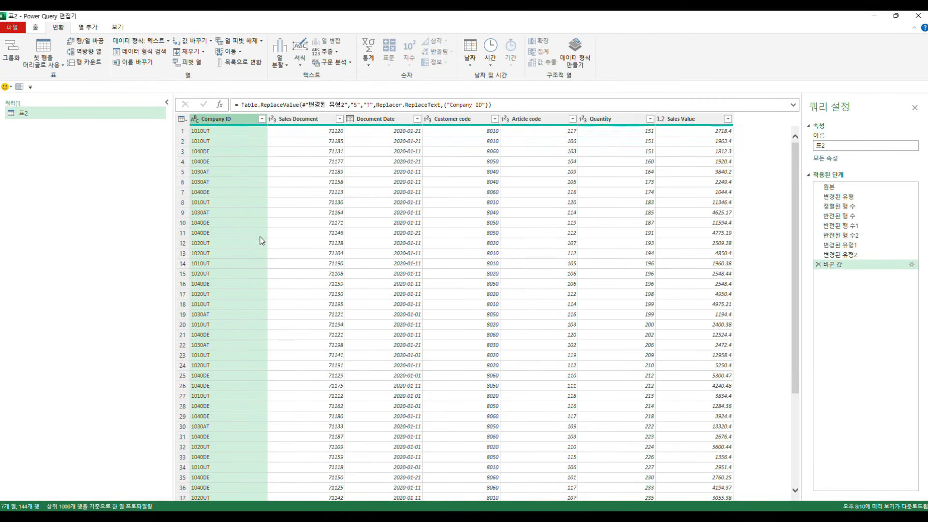
click(818, 264)
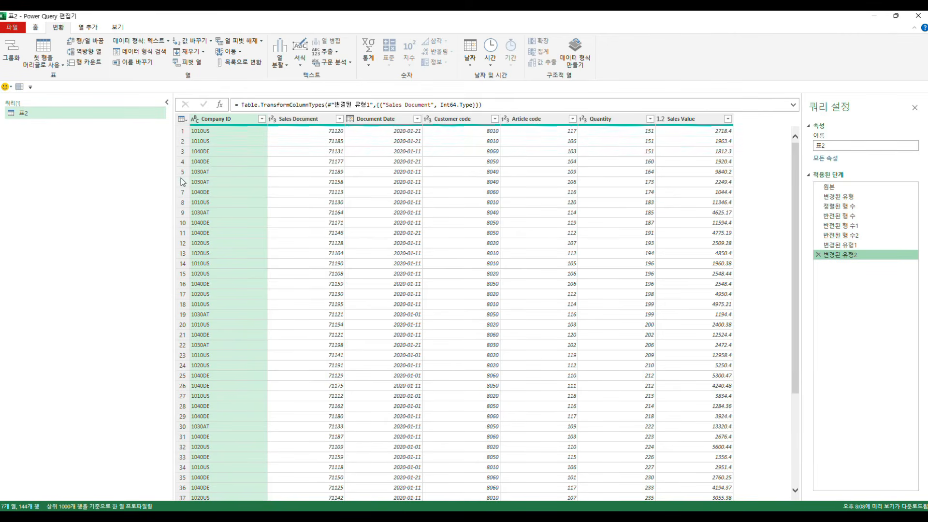
Step: Open the error replacement dialog (오류 바꾸기) for the Company ID column and cancel it without a value
click(211, 42)
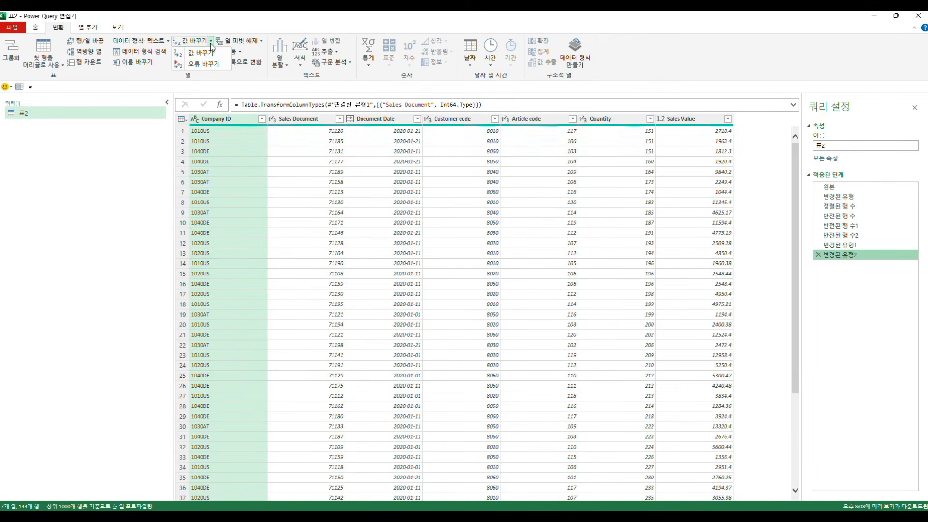
click(204, 63)
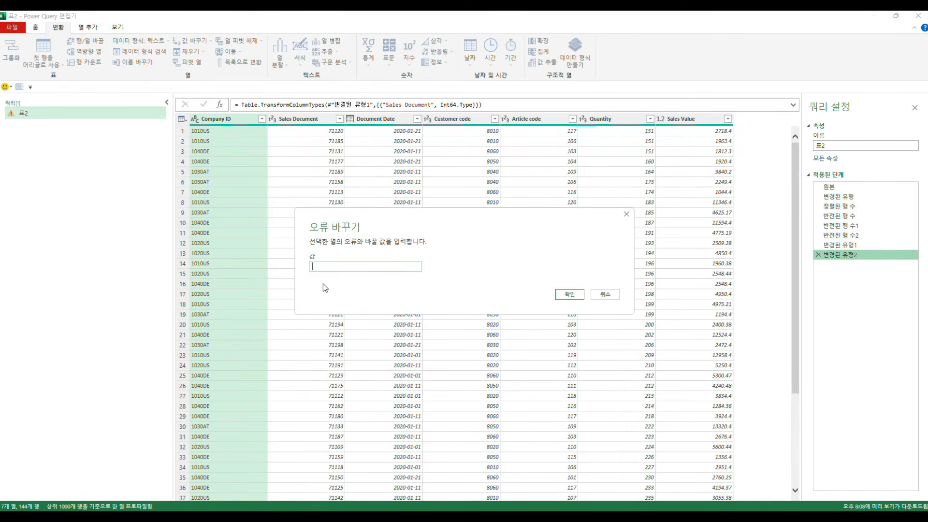
click(605, 294)
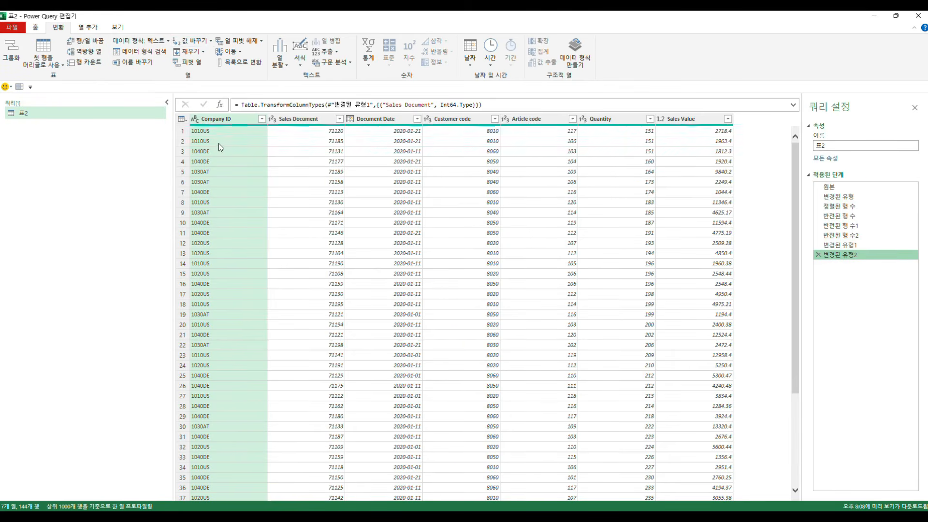
Step: Duplicate the 표2 query and remove all columns except Company ID and Quantity from the copy
right_click(49, 120)
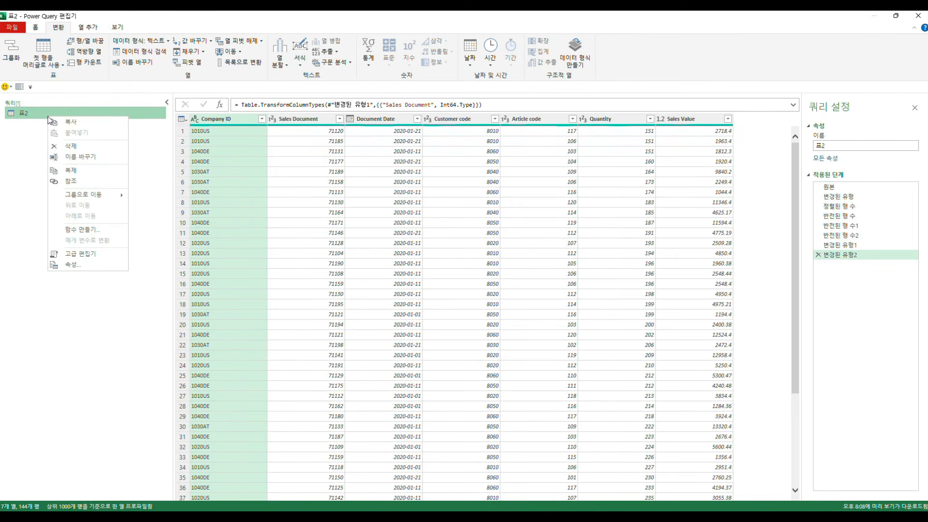
click(75, 170)
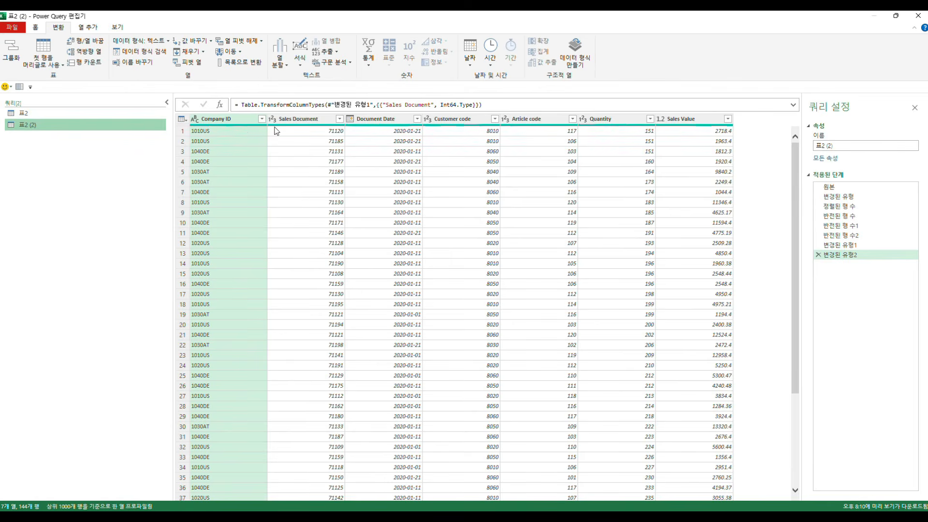
ctrl+click(600, 119)
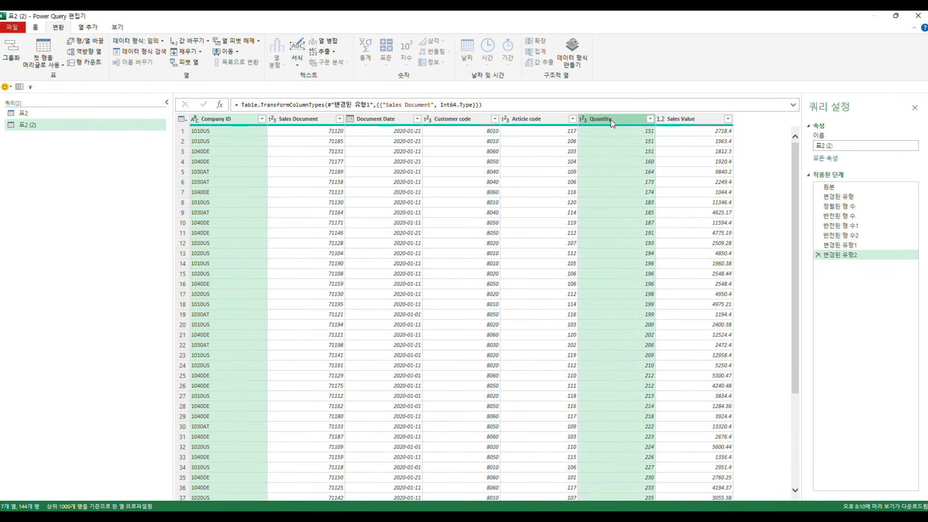
right_click(611, 122)
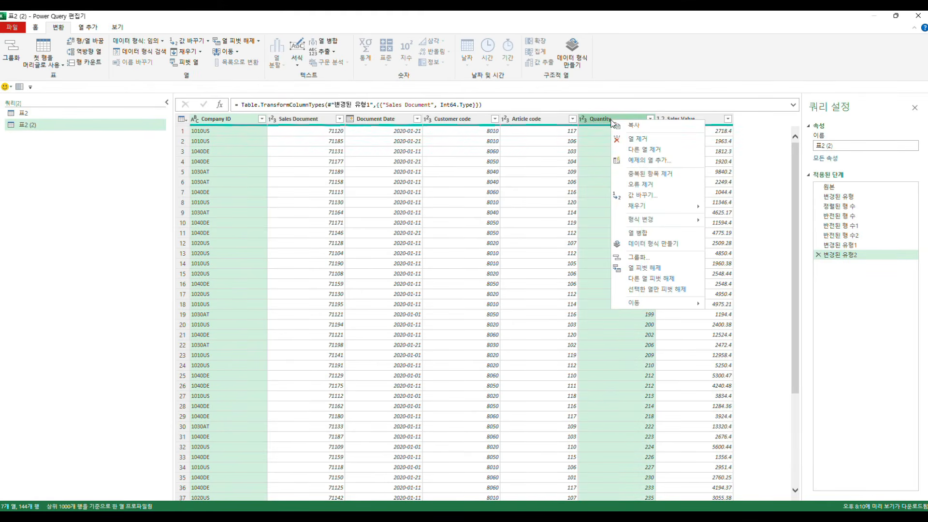
click(656, 152)
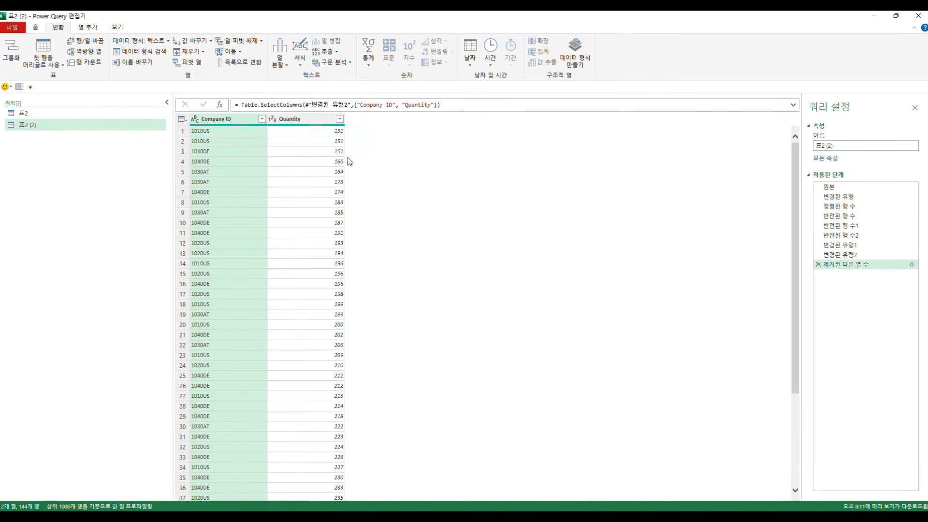
click(327, 152)
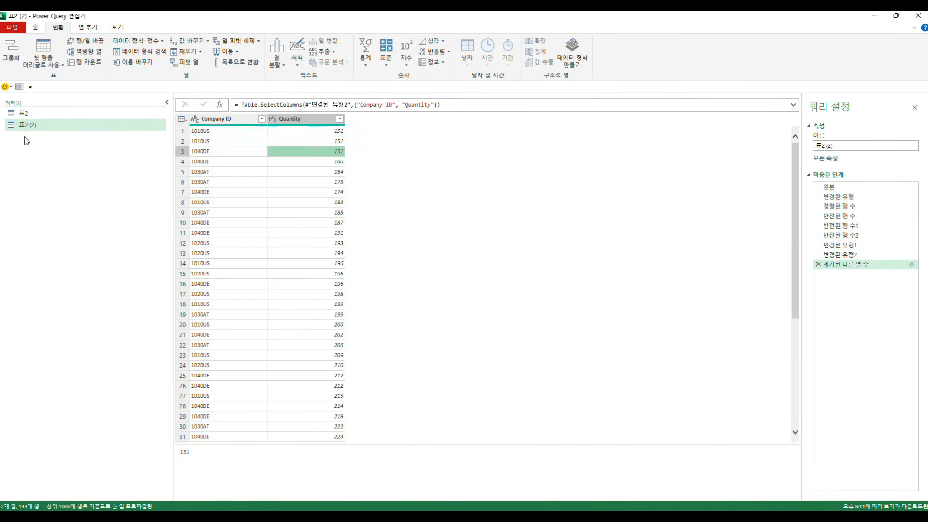
Step: Rename the duplicated query as 피벗실습
click(25, 114)
click(27, 126)
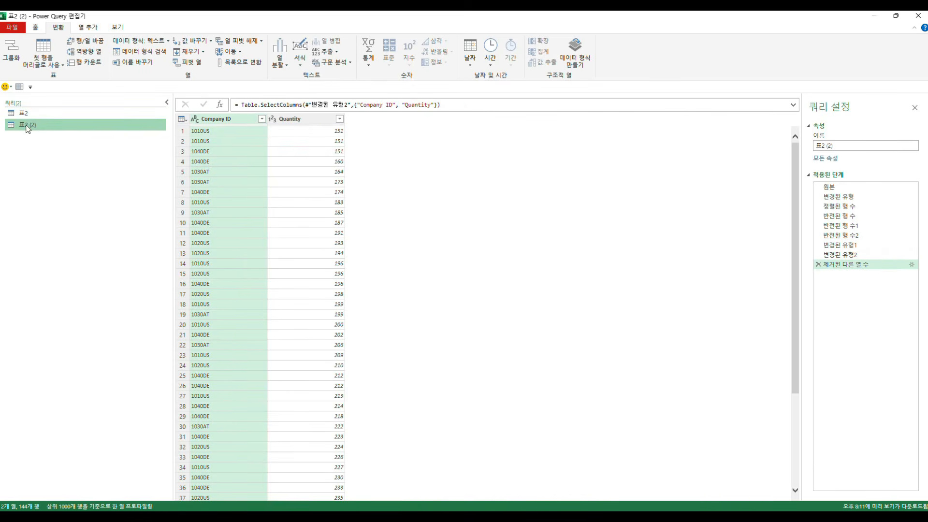
click(31, 126)
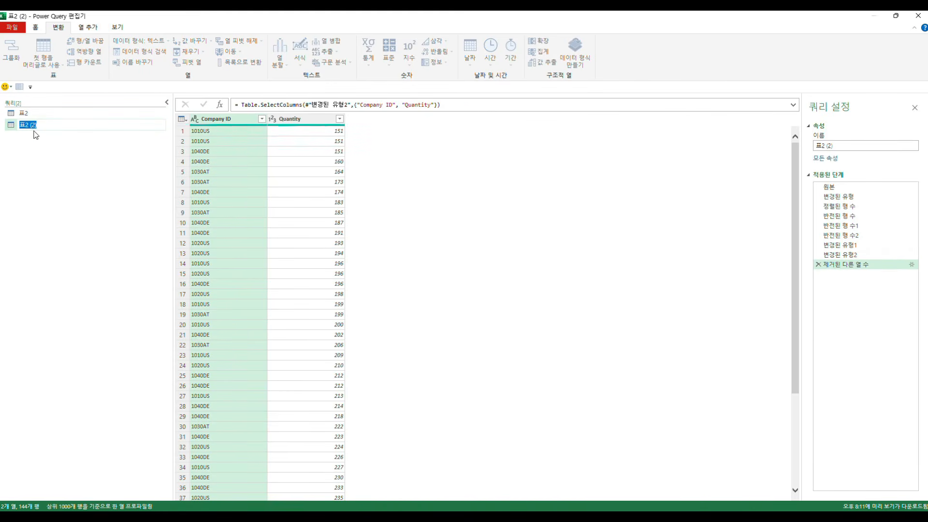
text(피벗실습)
key(Return)
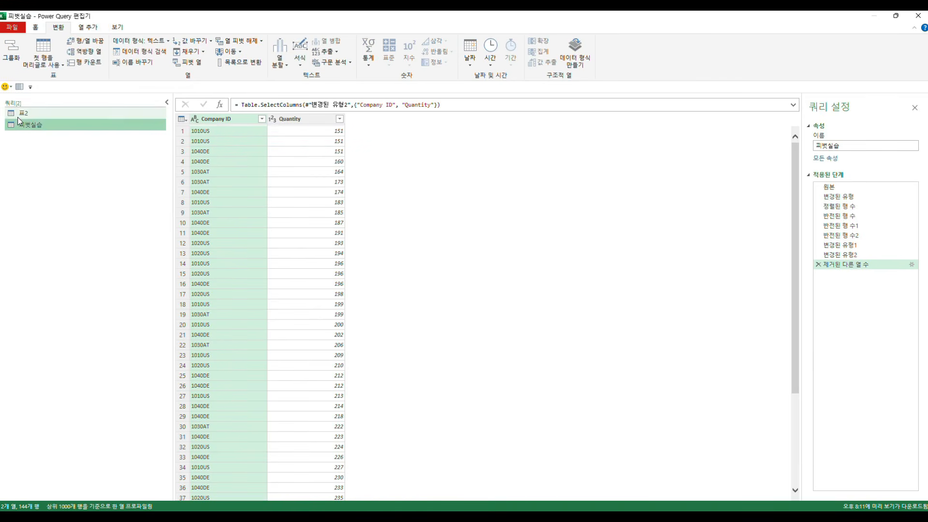
Step: Rename the original 표2 query as 원본실습
click(19, 116)
click(24, 114)
text(원)
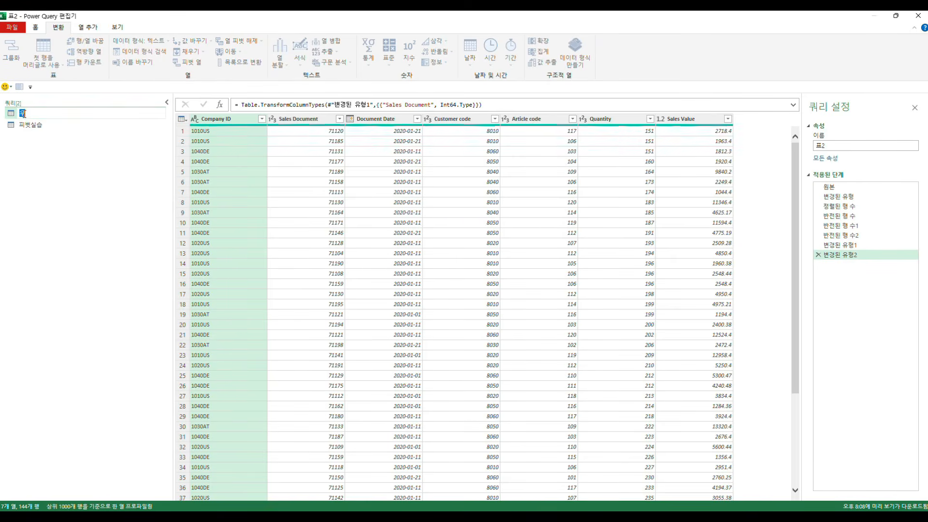
text(본실습)
key(Return)
click(507, 289)
Step: Transpose the 피벗실습 query's table and inspect the first-row company codes in the first six columns
click(41, 125)
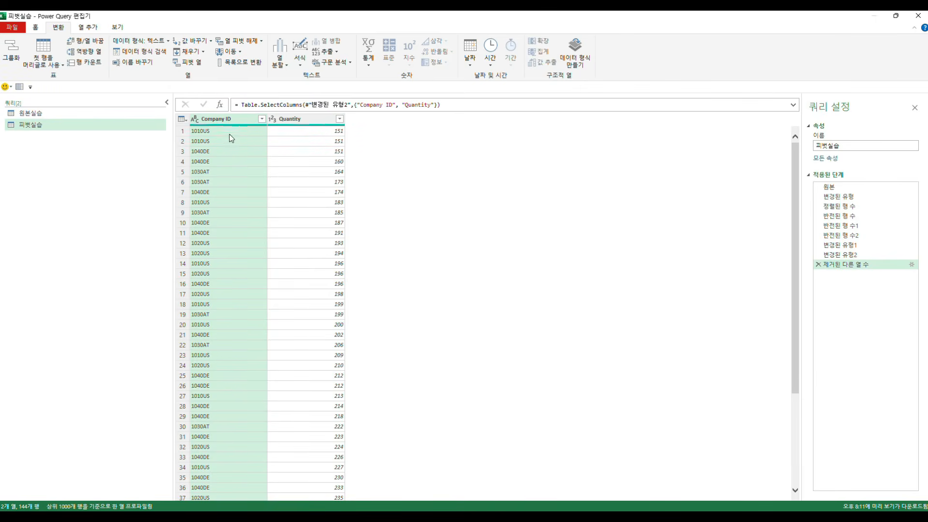
click(90, 43)
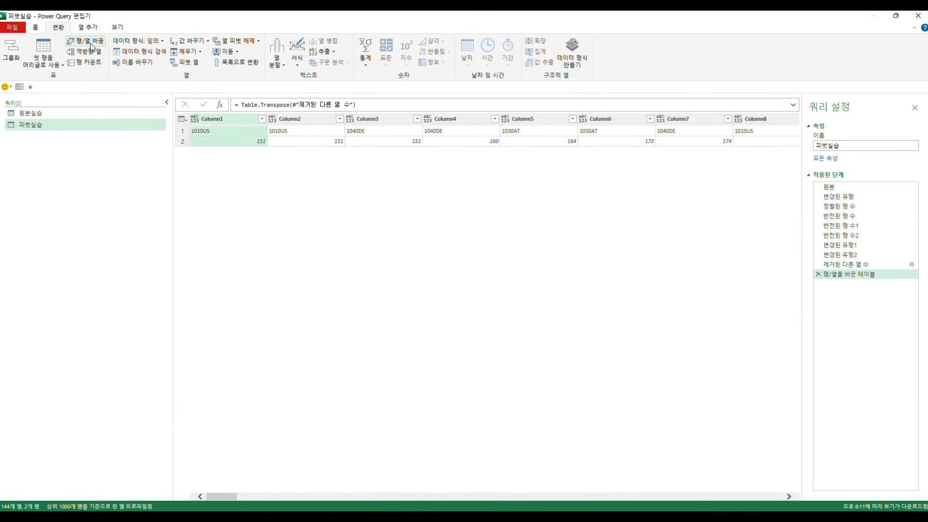
click(199, 133)
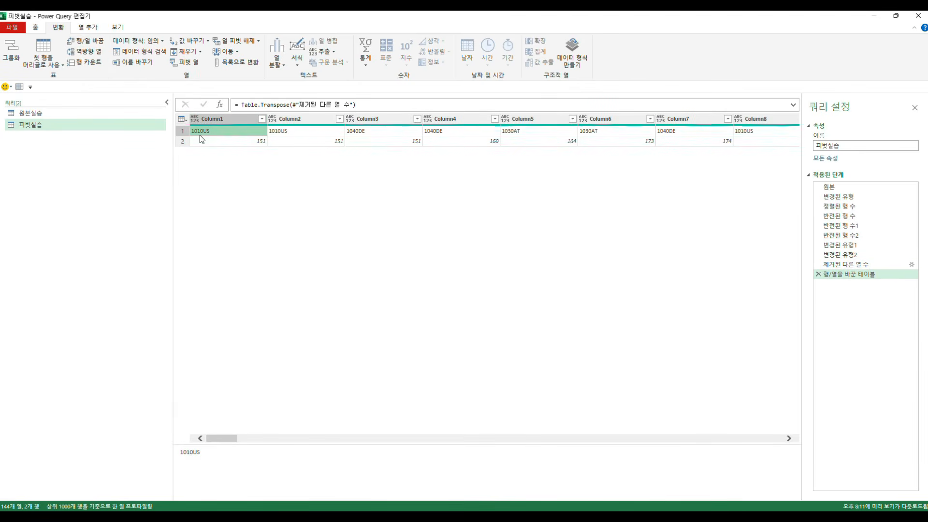
click(274, 134)
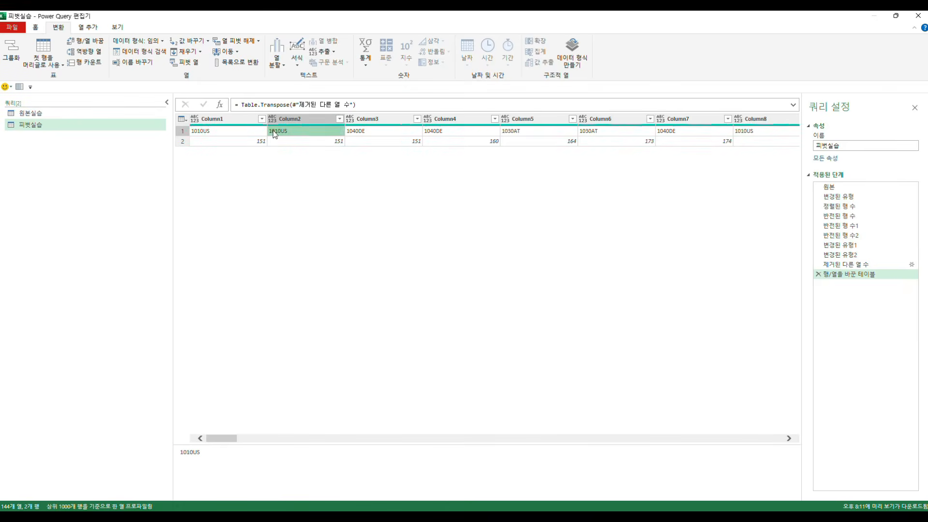
click(374, 135)
click(435, 135)
click(512, 135)
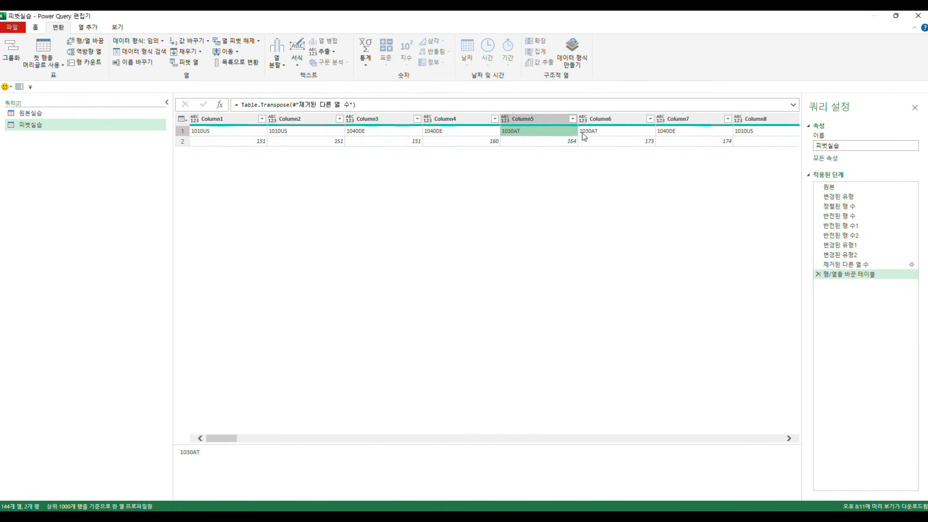
click(584, 135)
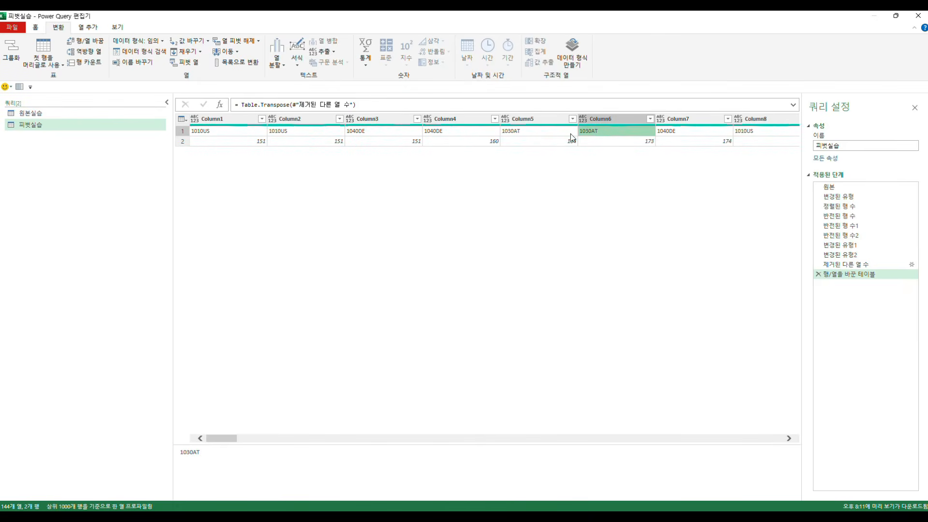
Step: Promote the first row of the transposed 피벗실습 table to column headers and check the duplicated company code headers
click(61, 66)
click(64, 76)
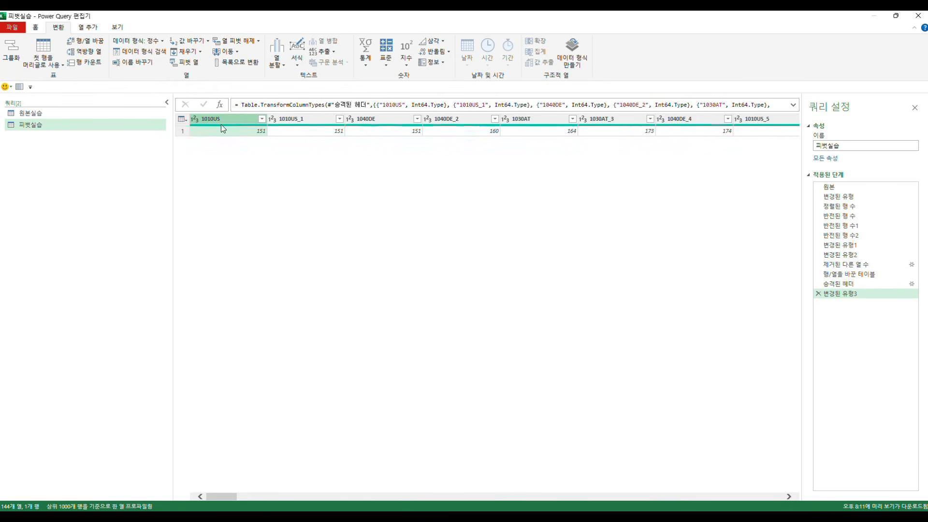
click(292, 124)
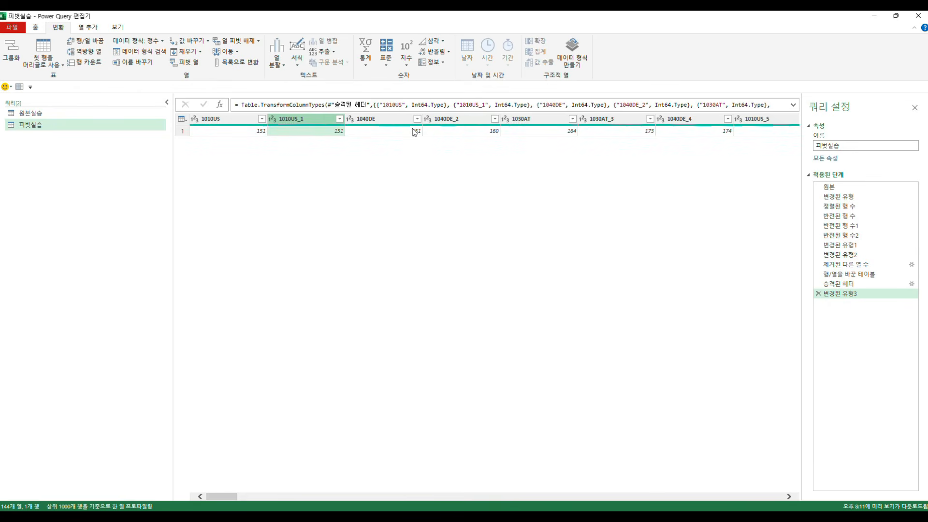
Step: Delete the last type change, header promotion and transpose from the 피벗실습 query's applied steps
click(817, 293)
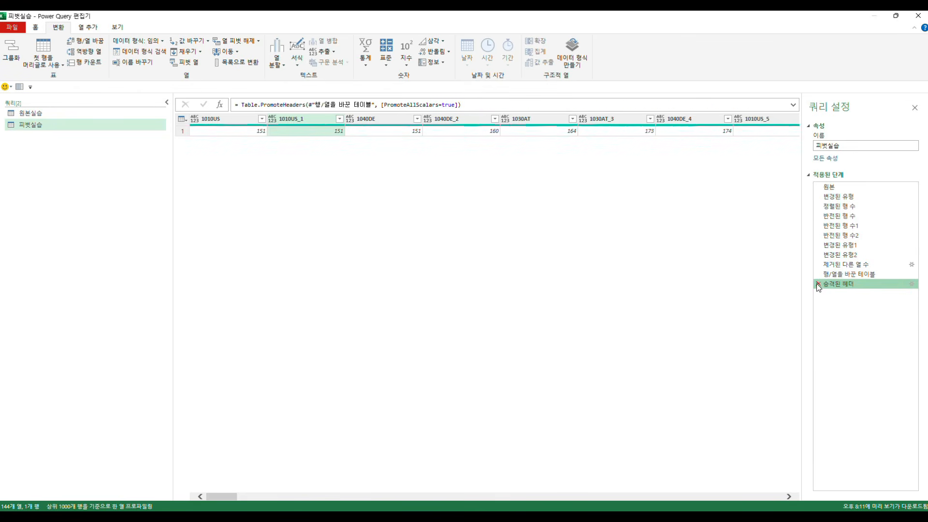
click(818, 284)
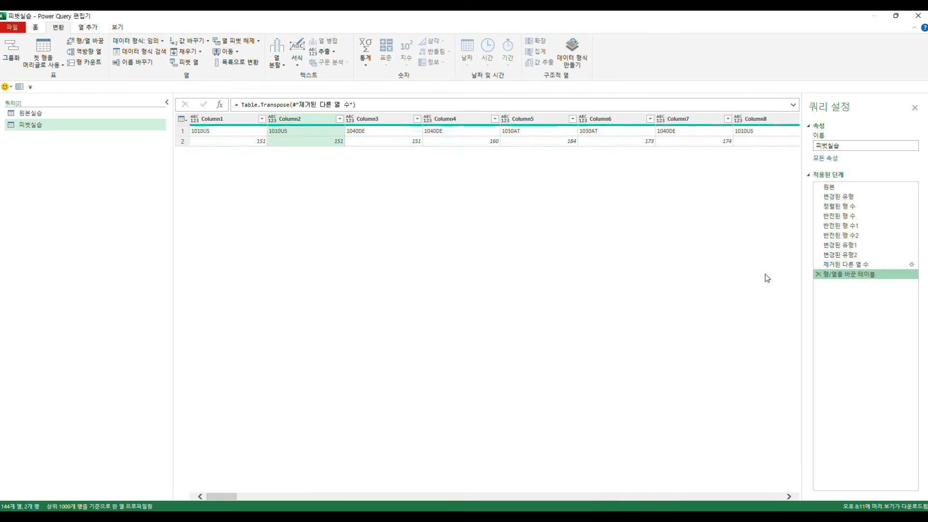
click(818, 274)
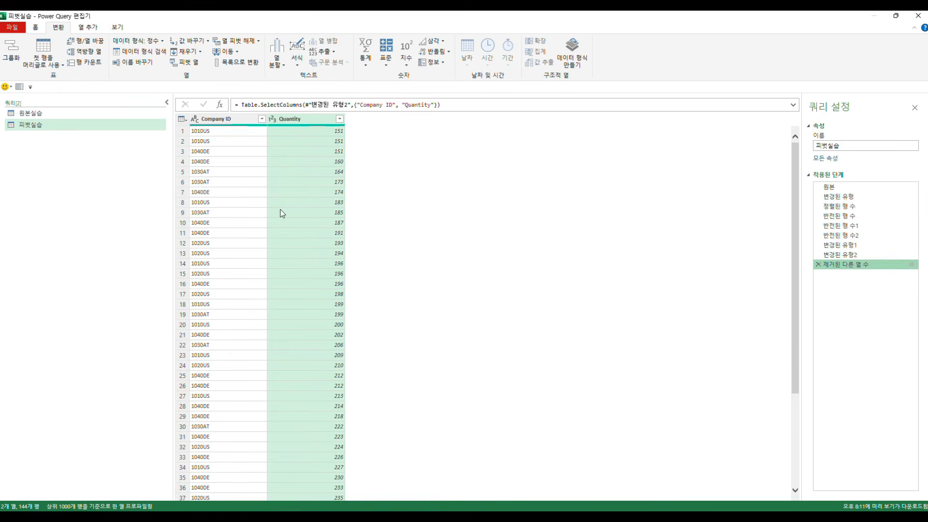
Step: Pivot the Company ID column using Quantity as the values column with 합계 aggregation, and inspect the total for each company
click(237, 192)
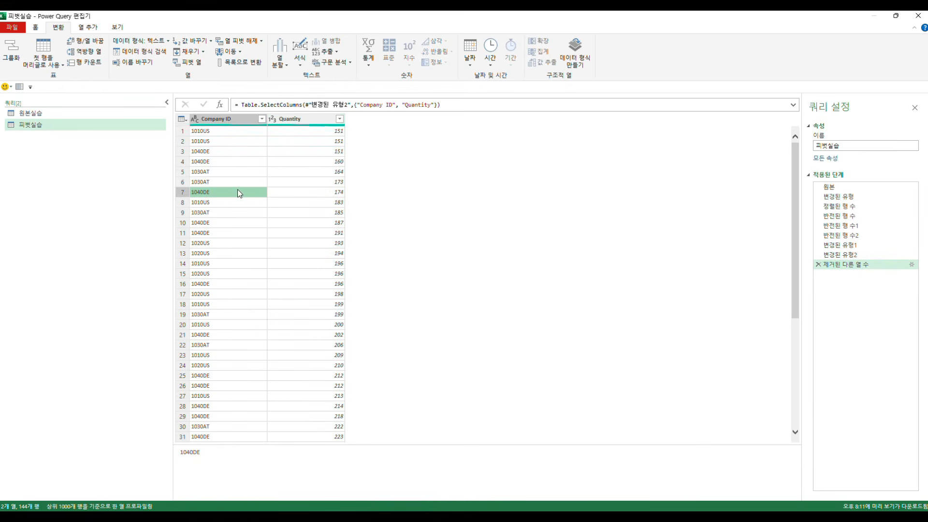
click(216, 120)
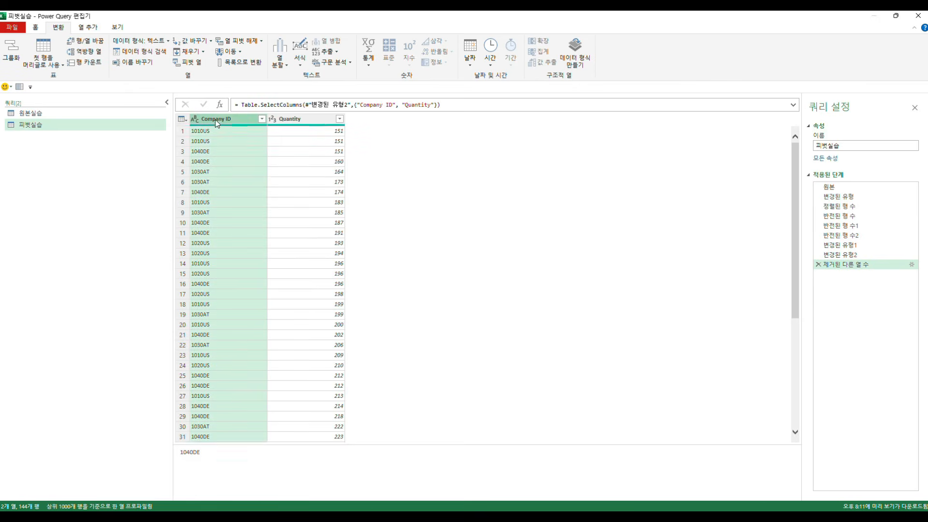
click(190, 64)
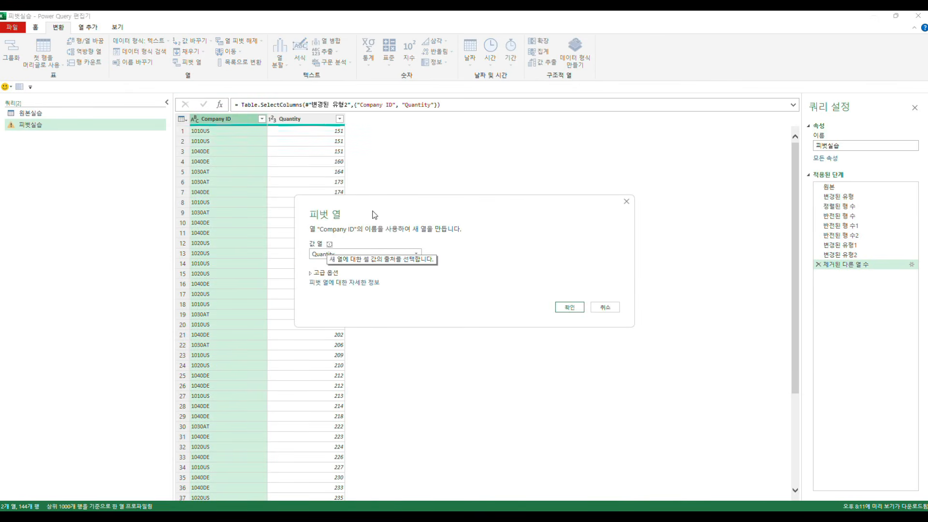
drag(376, 212, 446, 134)
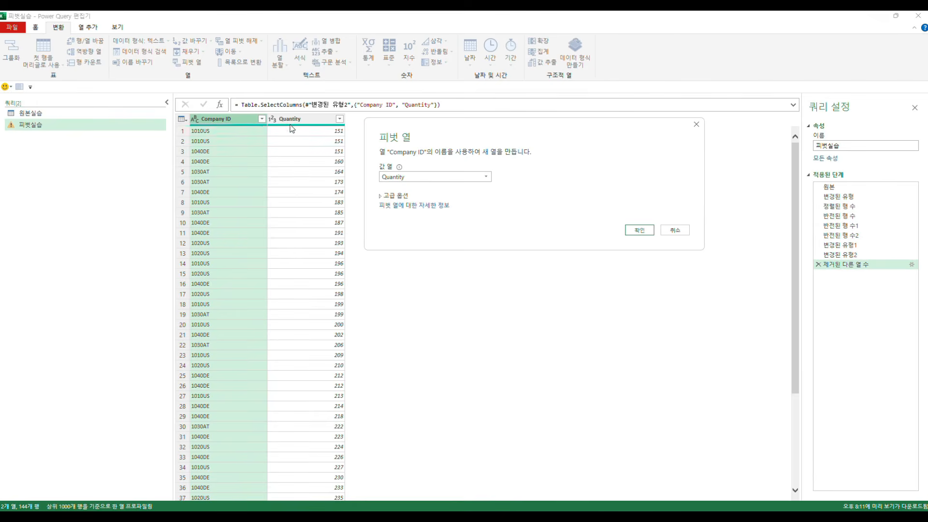
click(382, 197)
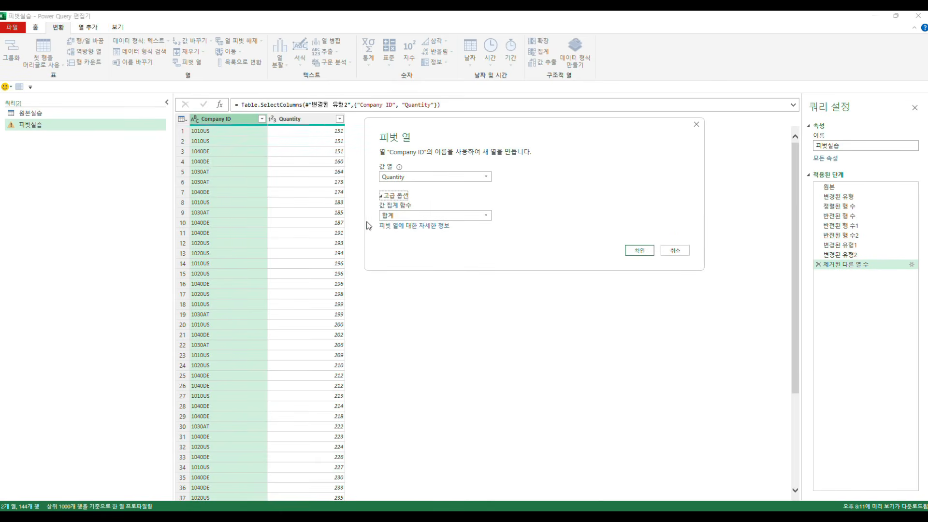
click(640, 250)
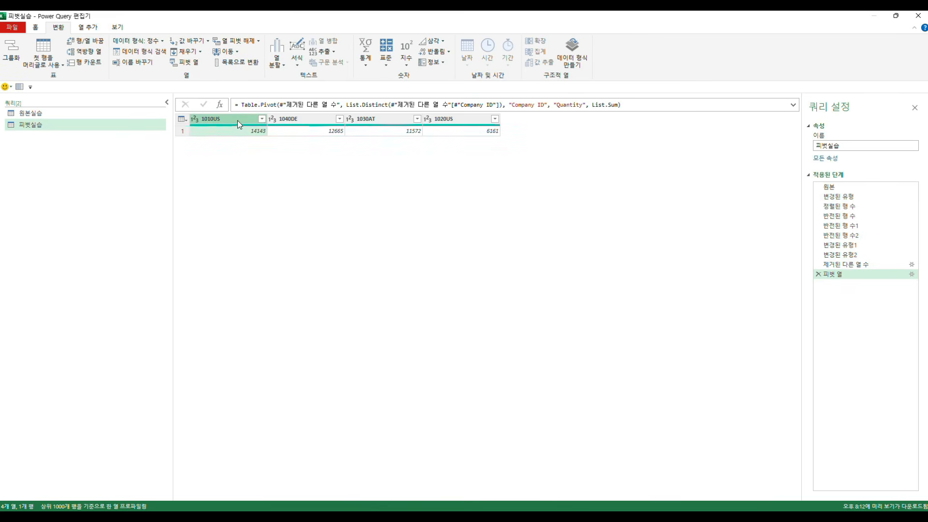
click(452, 118)
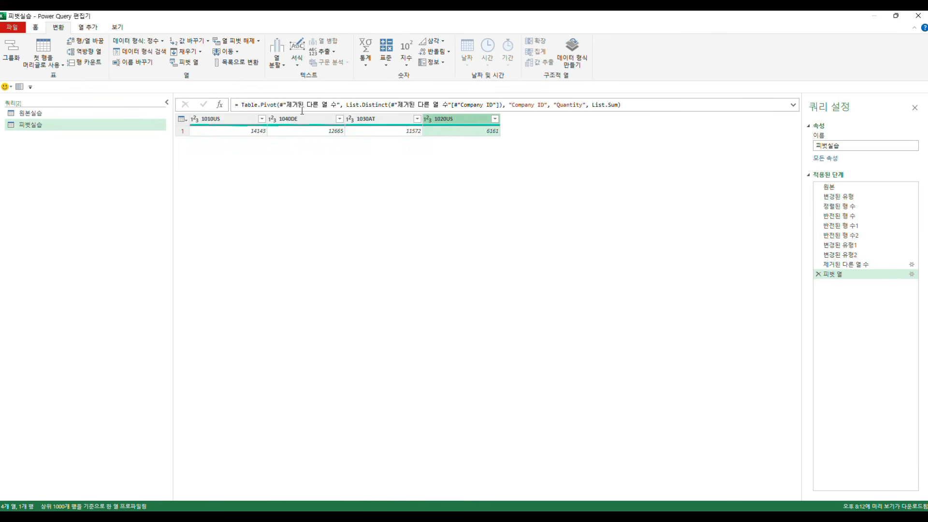
click(250, 133)
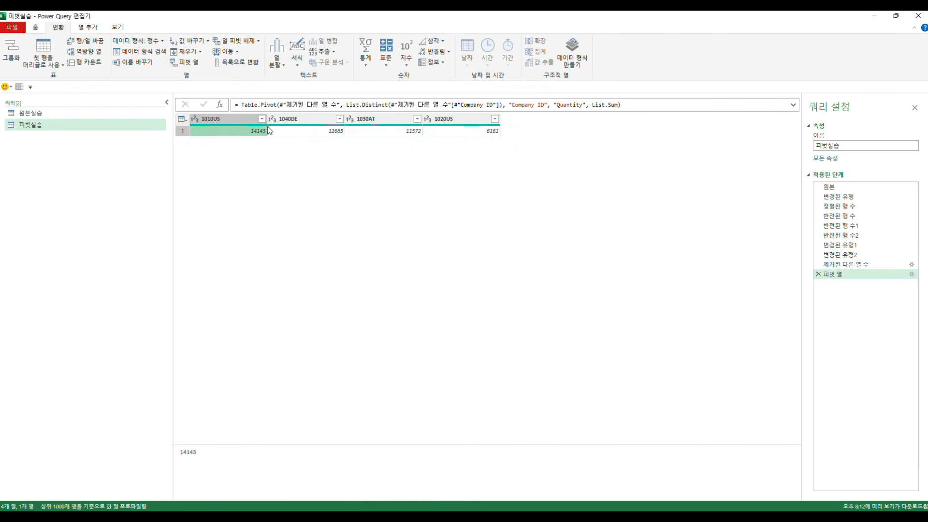
click(314, 134)
click(398, 137)
click(444, 134)
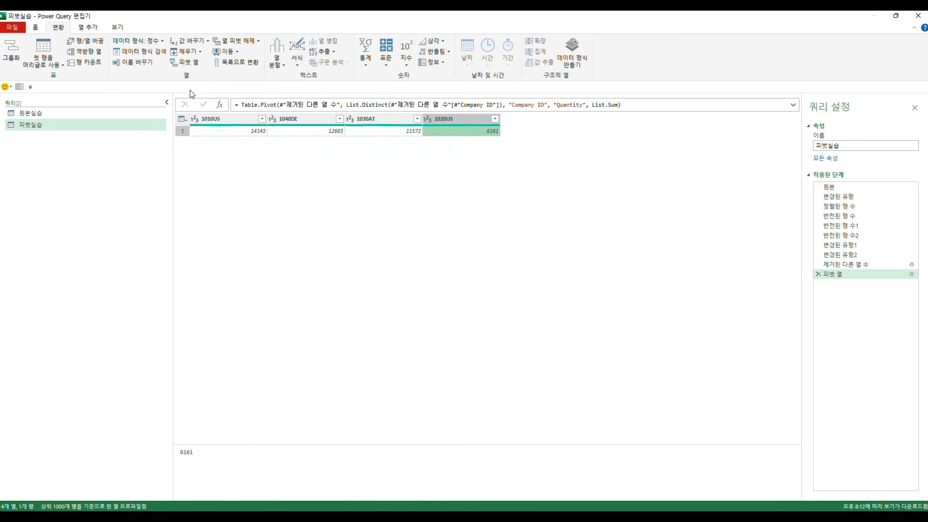
click(819, 267)
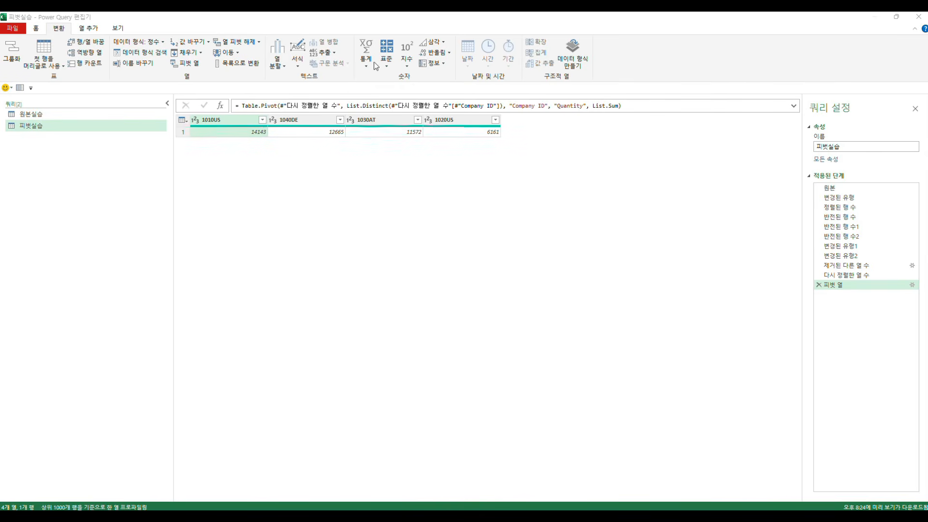
click(425, 27)
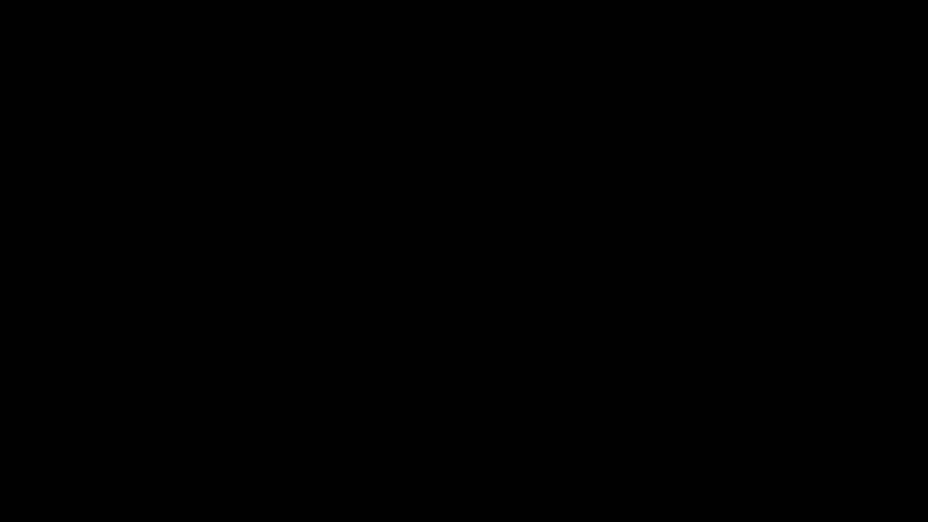